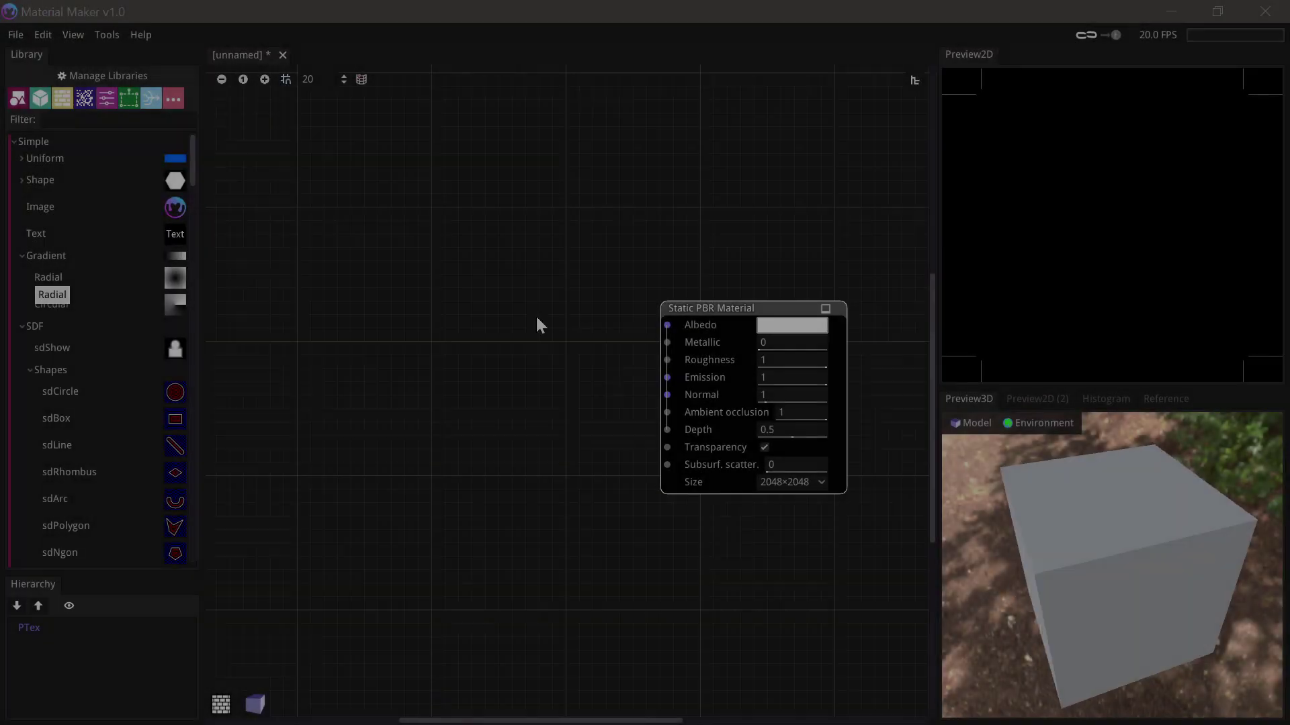
left_click(495, 375)
middle_click_drag(497, 374, 491, 378)
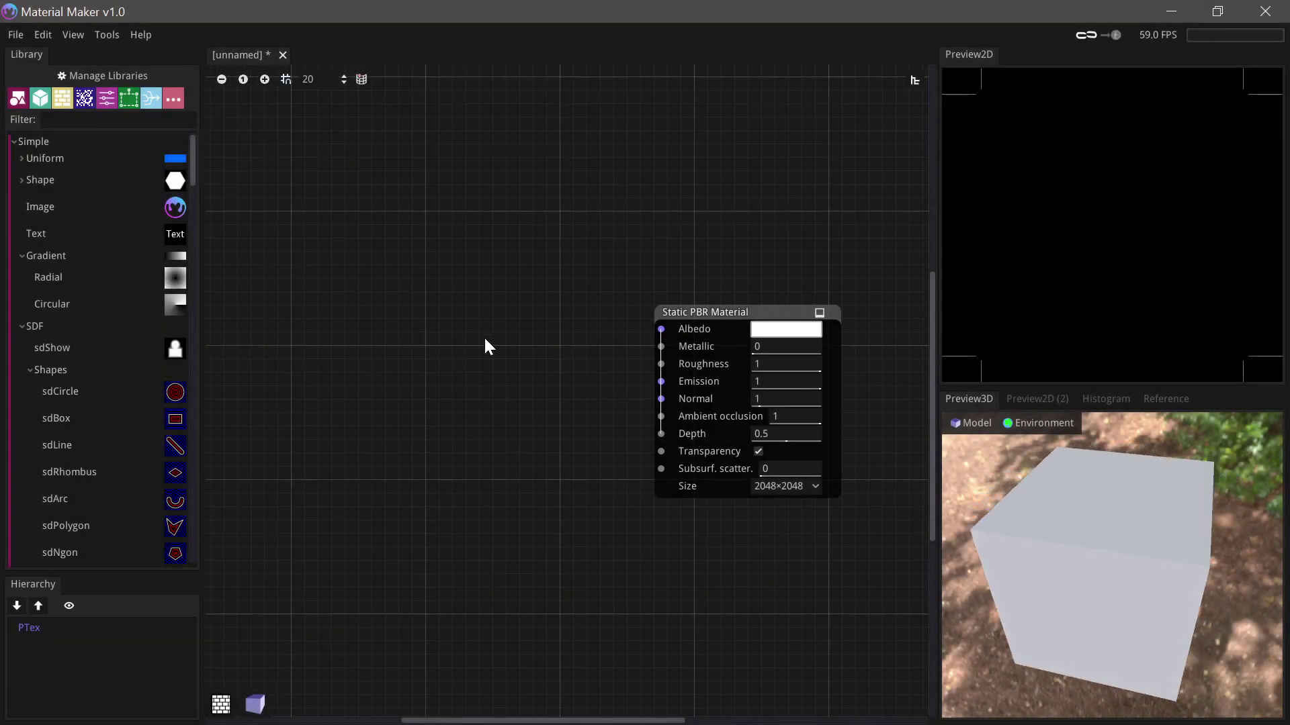
middle_click_drag(494, 343, 504, 347)
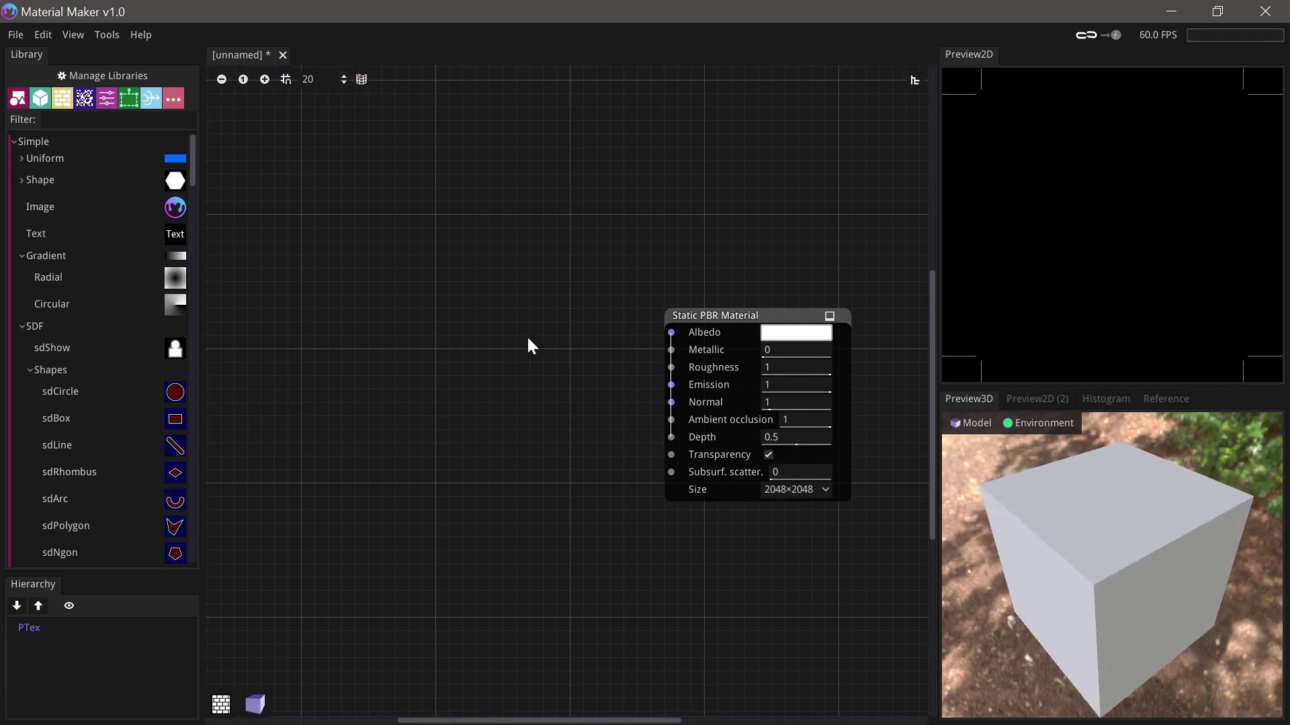
middle_click_drag(528, 339, 538, 342)
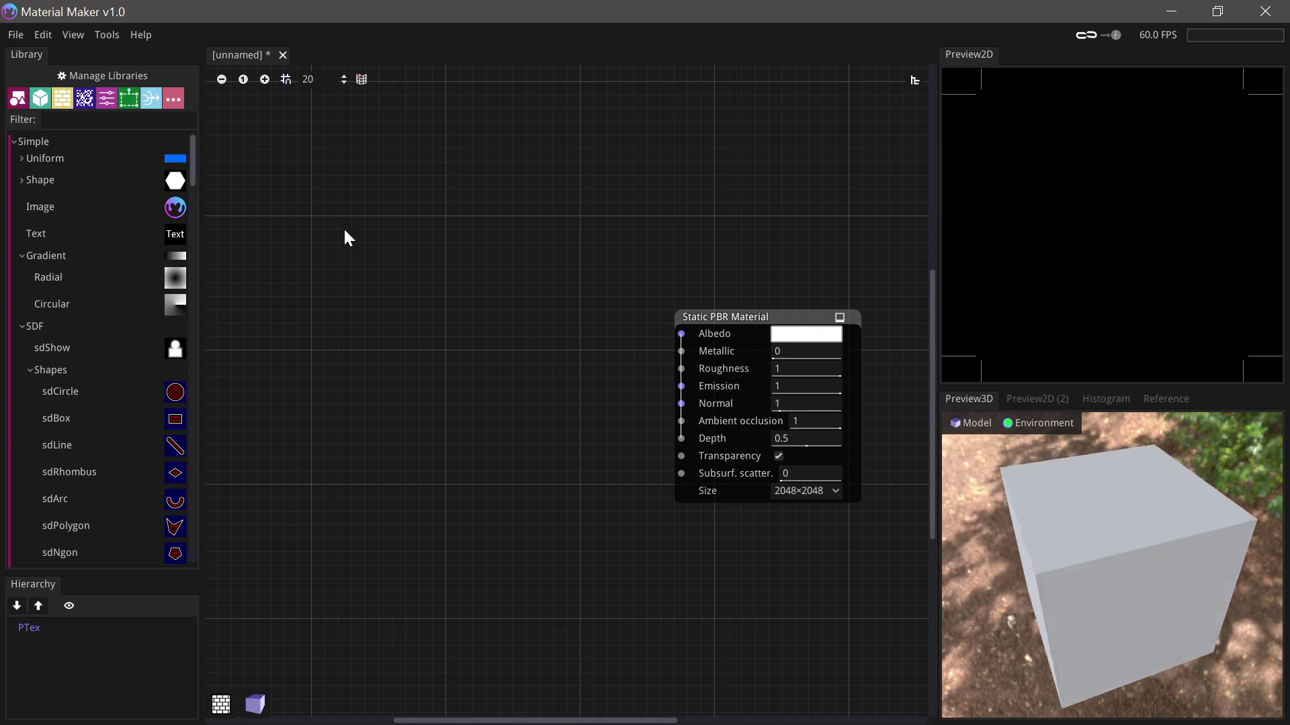
- Review the general preferences, including the 3D preview sun shadow option, without changing any settings
left_click(46, 35)
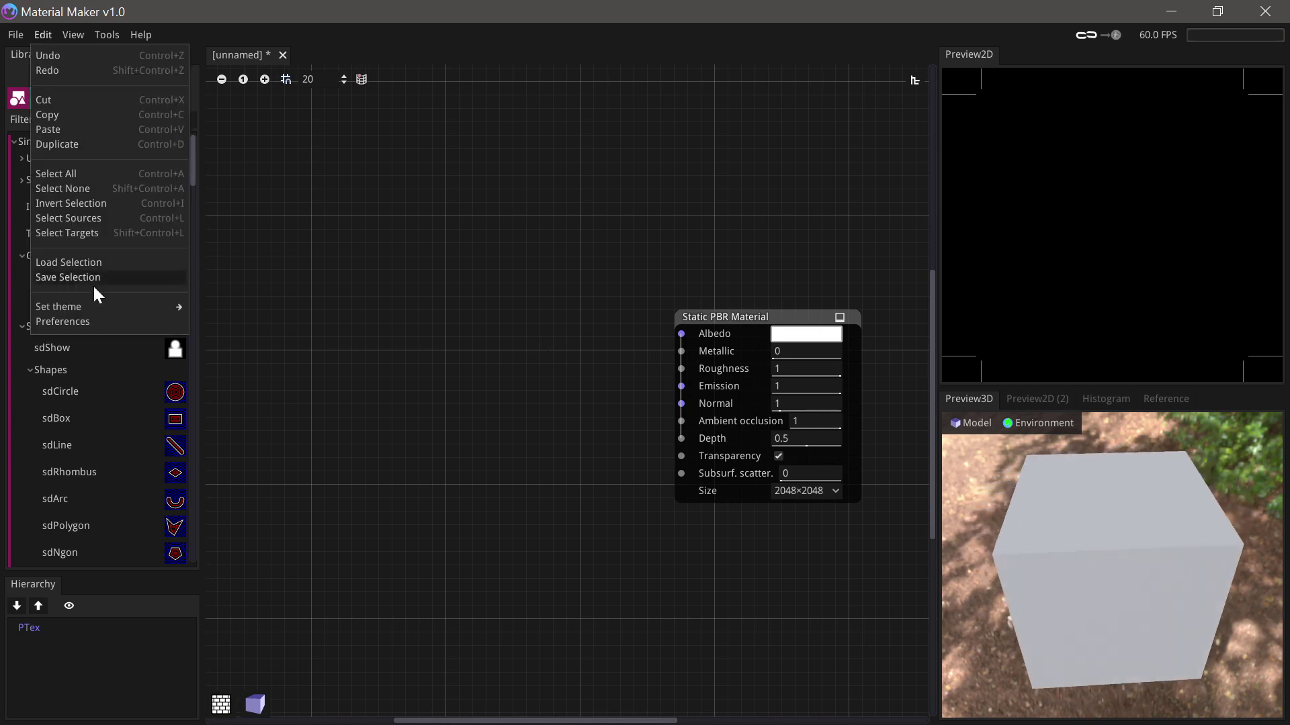
left_click(94, 321)
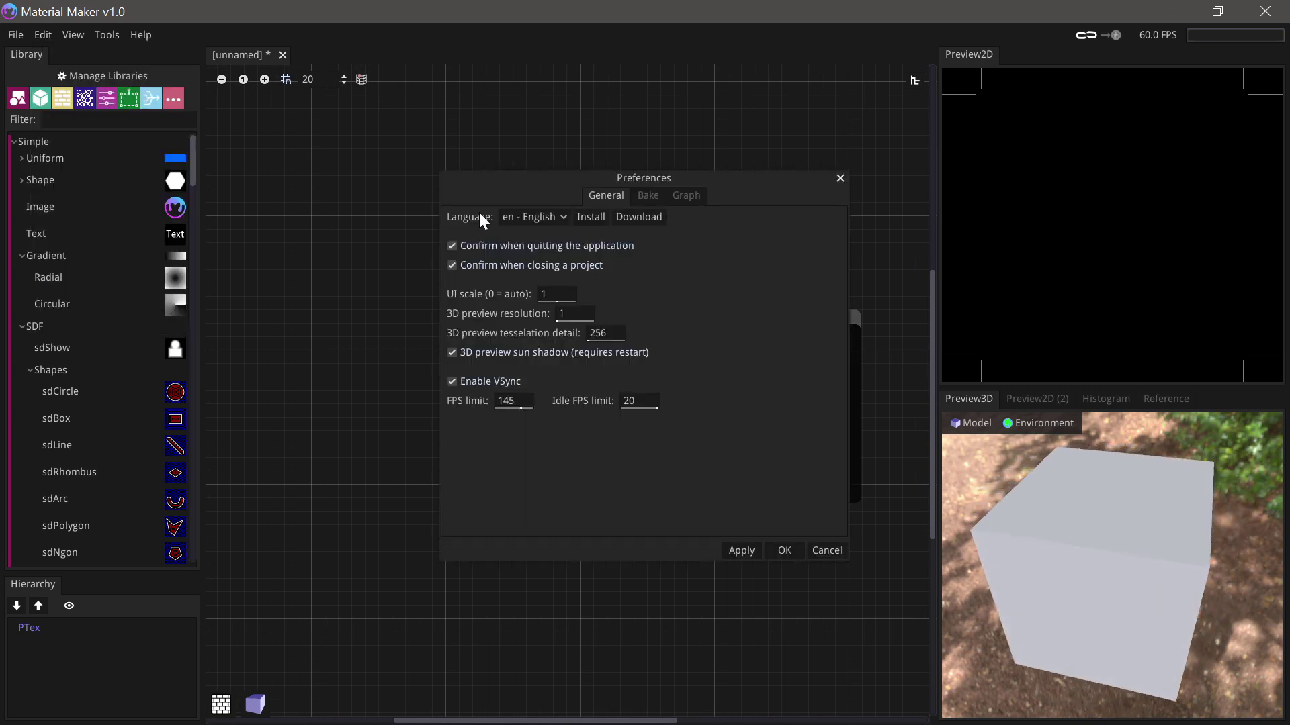
left_click_drag(486, 180, 295, 204)
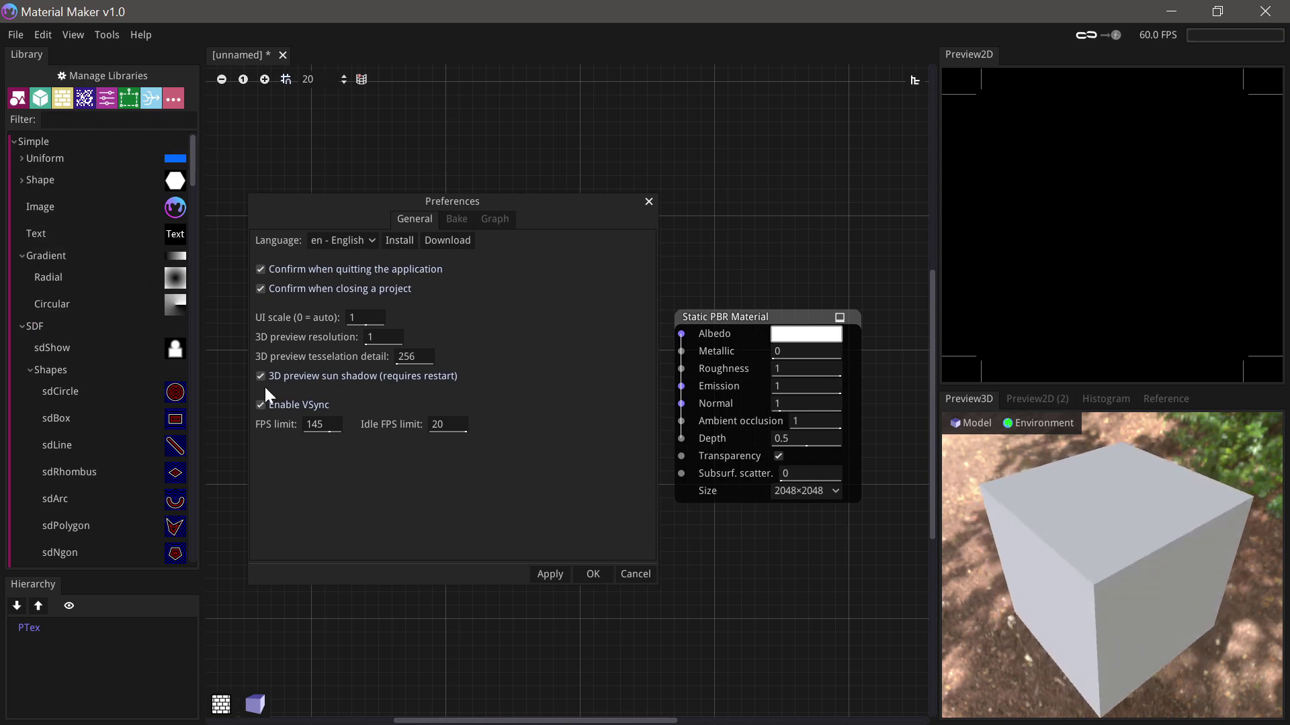
mouse_move(263, 381)
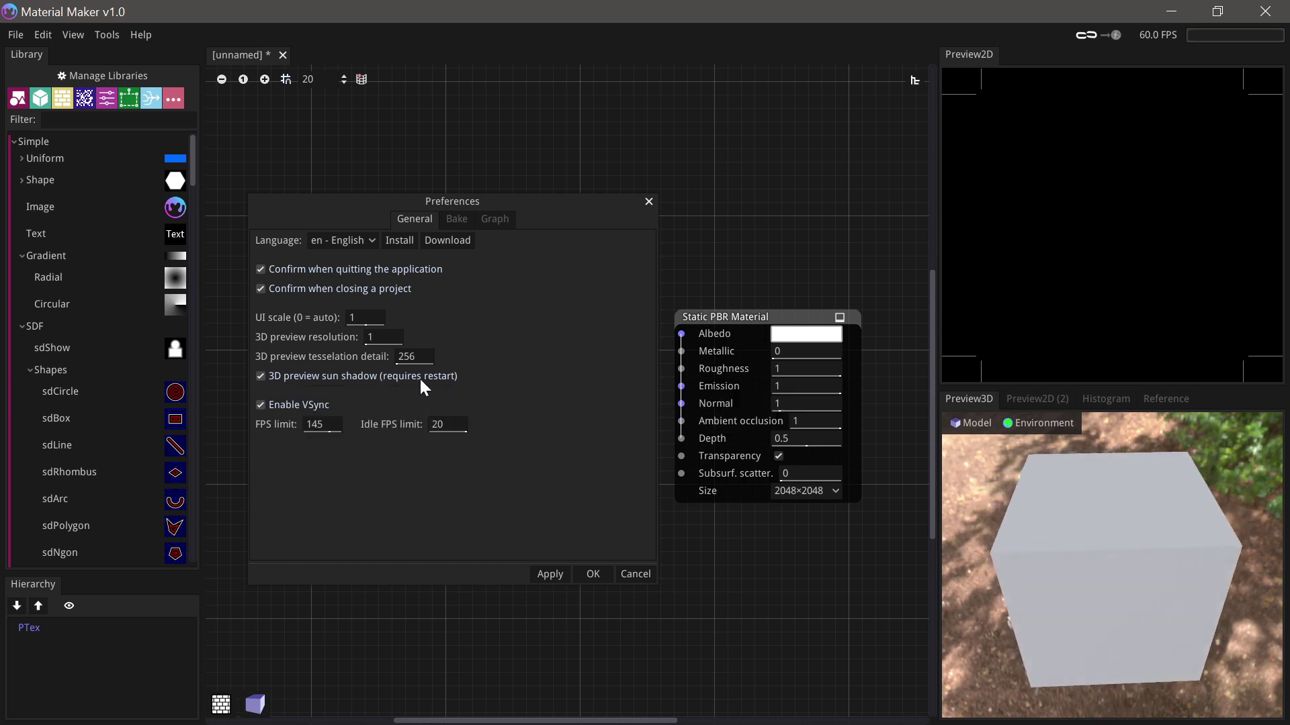
left_click(635, 575)
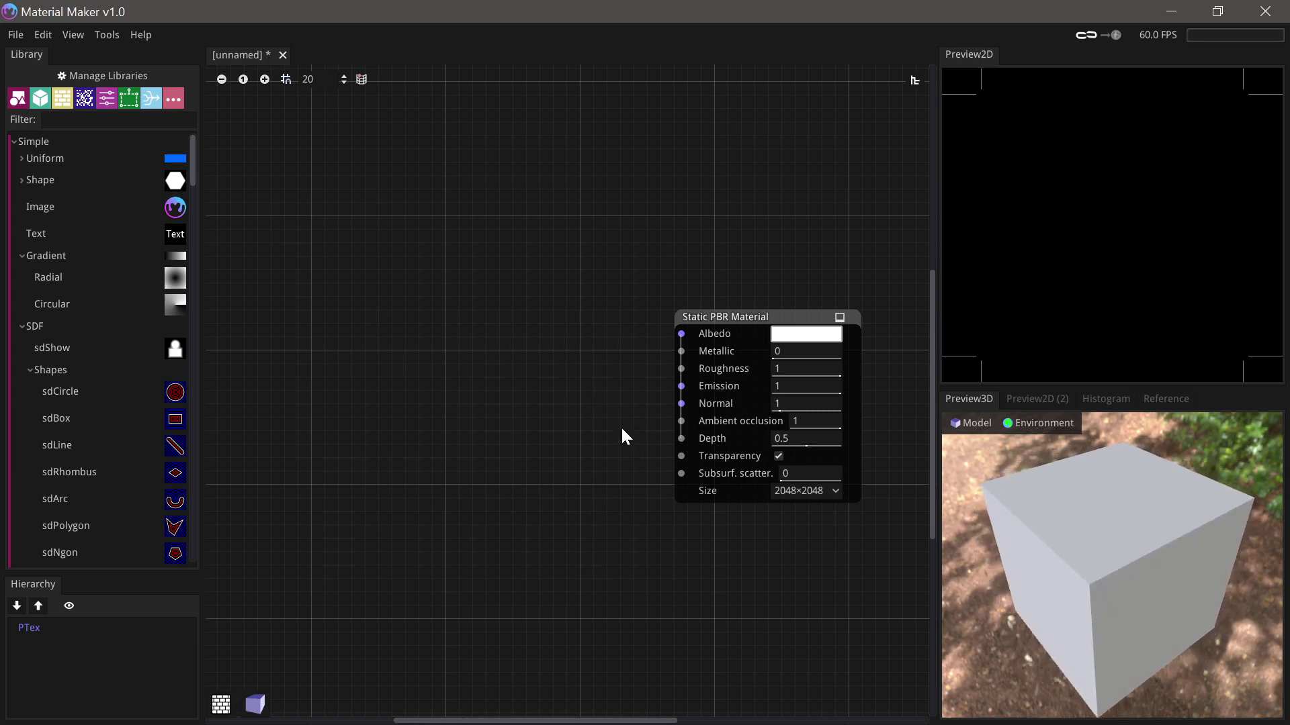
- Change the material node's type to Static PBR Material Displacement and shift the node slightly to the right in the graph
right_click(777, 317)
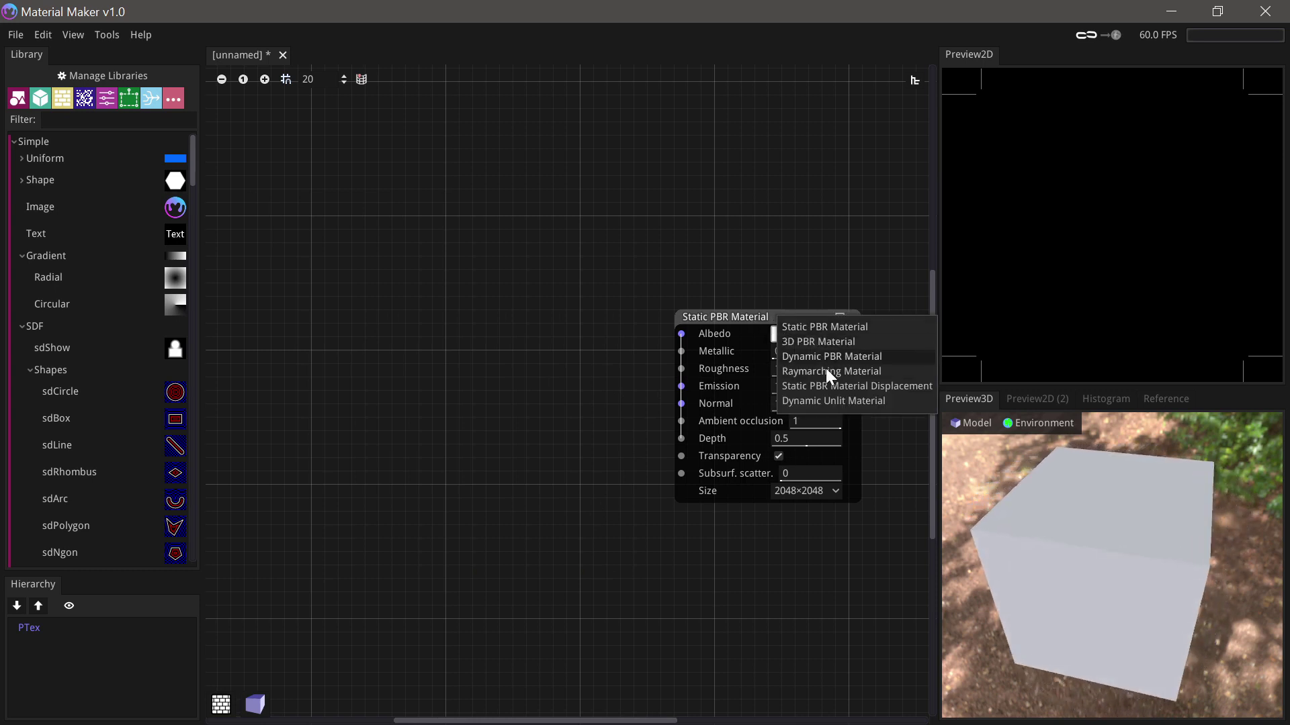
left_click(873, 387)
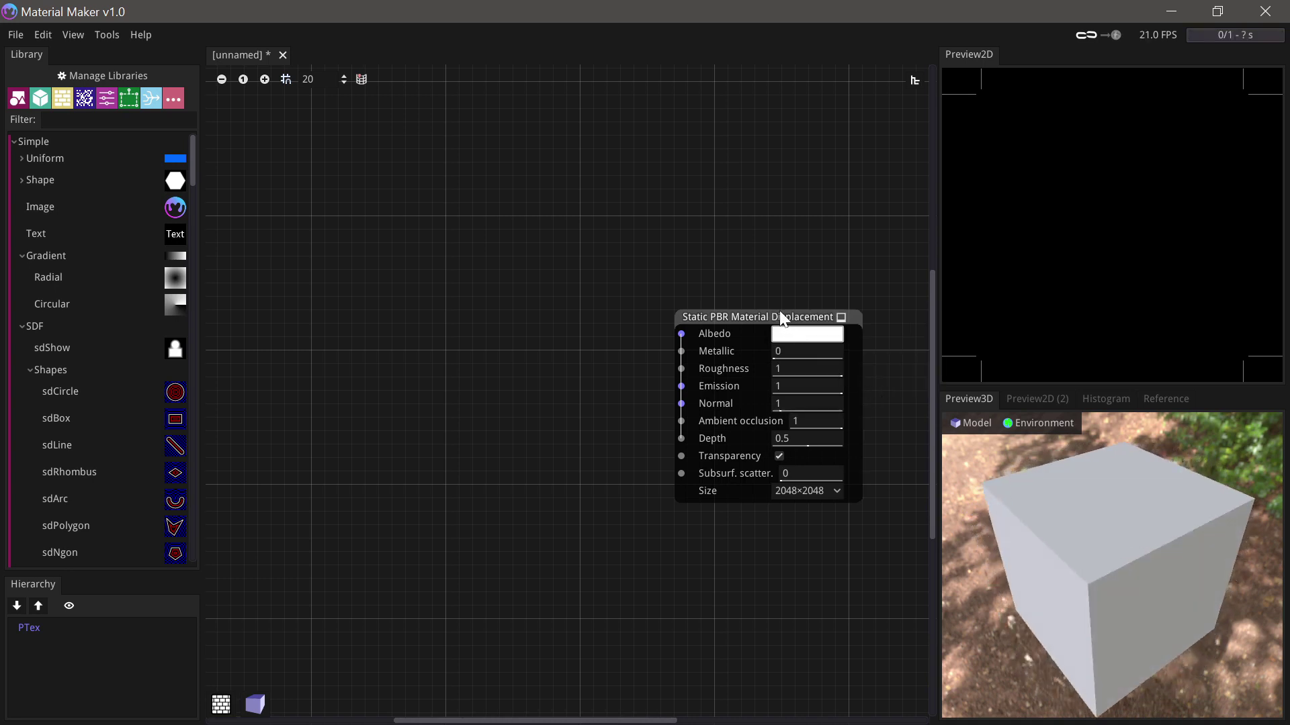
left_click_drag(782, 317, 812, 320)
- Show the 3D preview on a sphere and set its environment to Studio
left_click(975, 424)
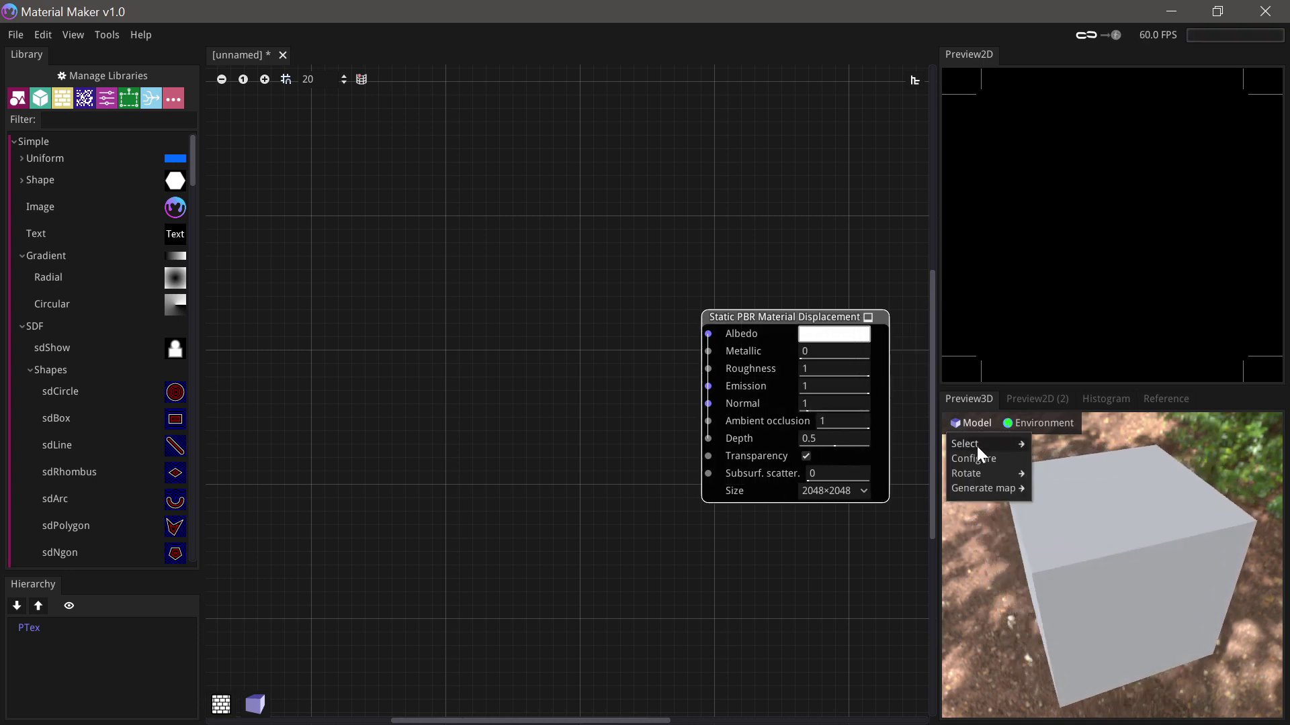
mouse_move(976, 444)
left_click(1059, 557)
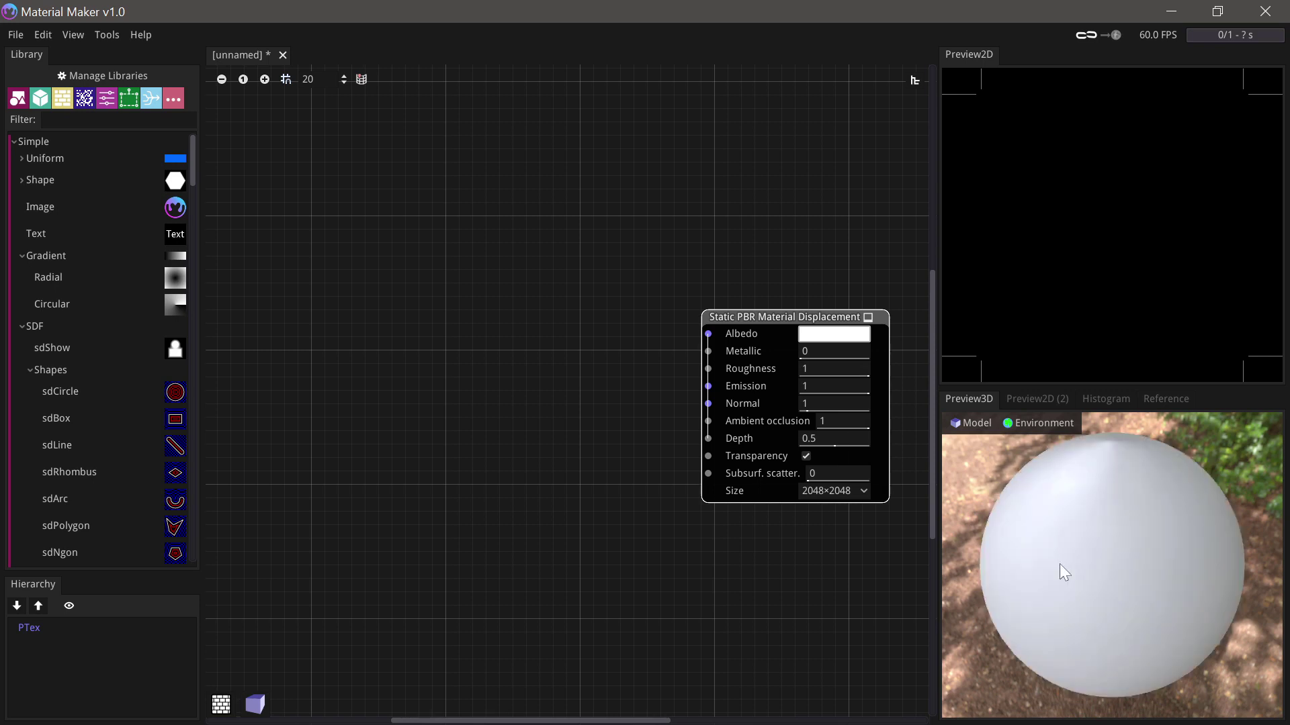
left_click(1053, 428)
mouse_move(1042, 442)
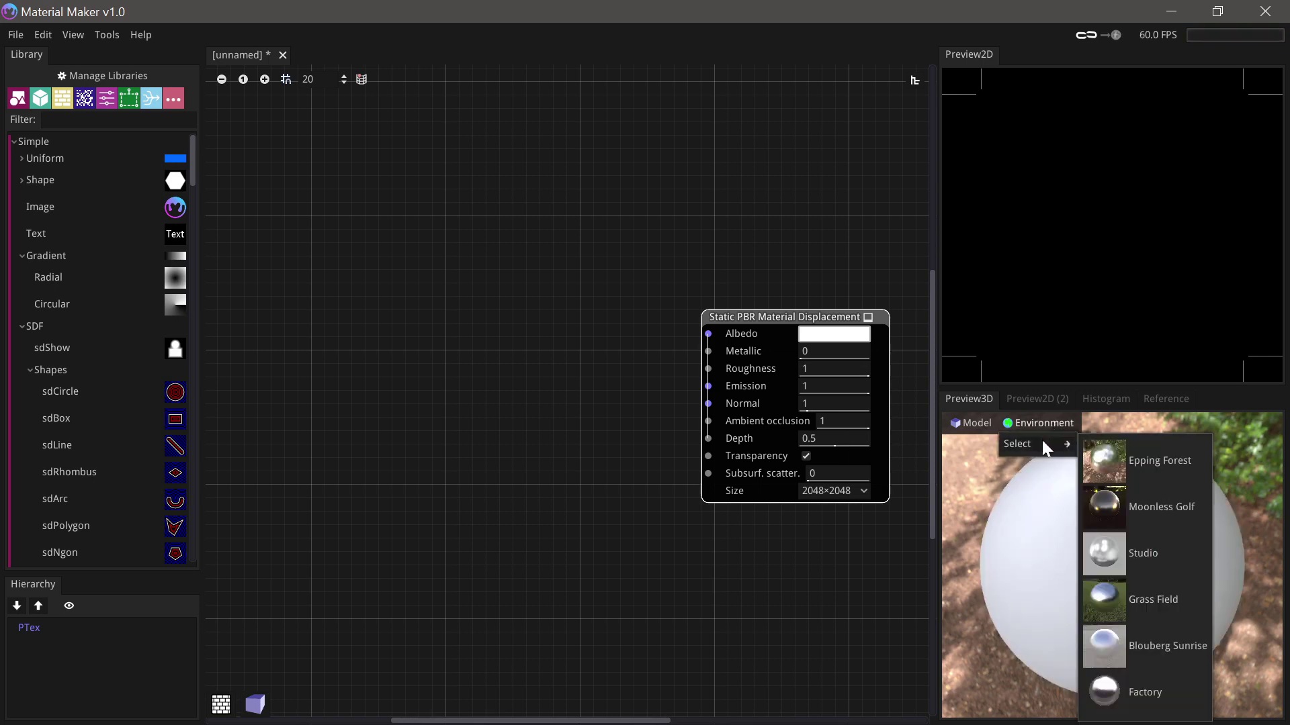
left_click(1143, 543)
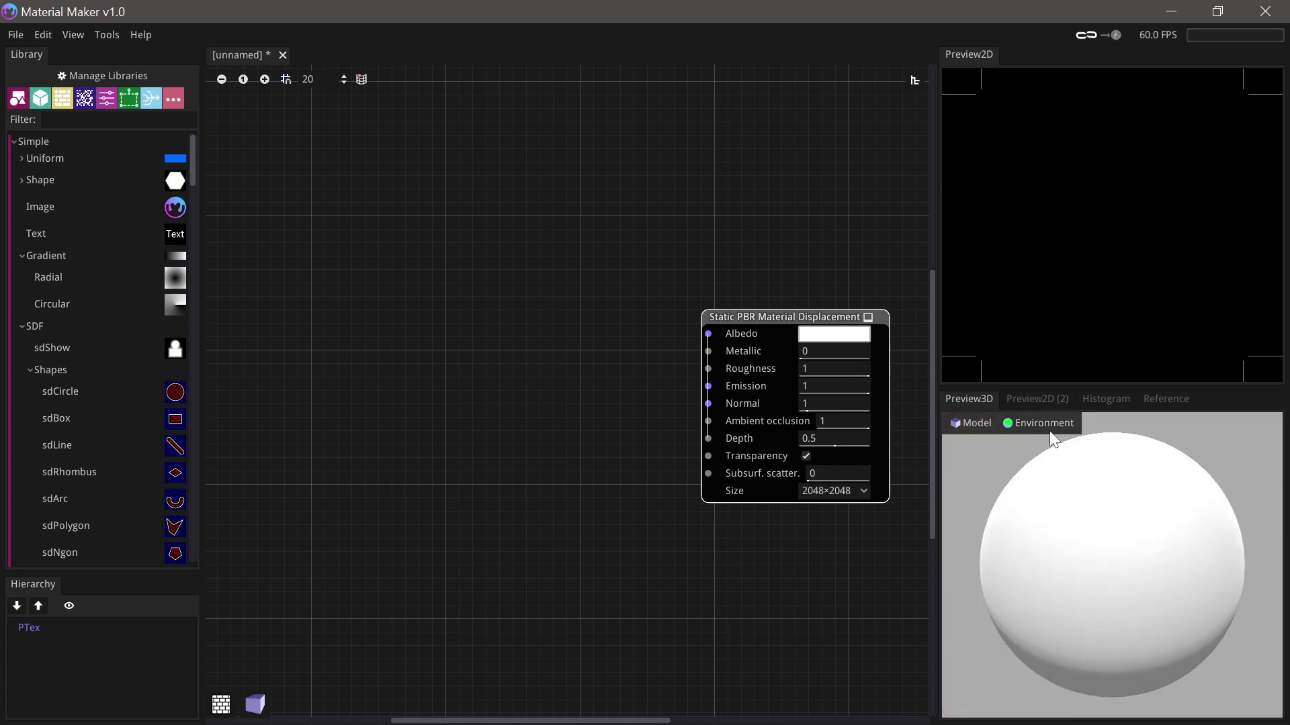
left_click(108, 35)
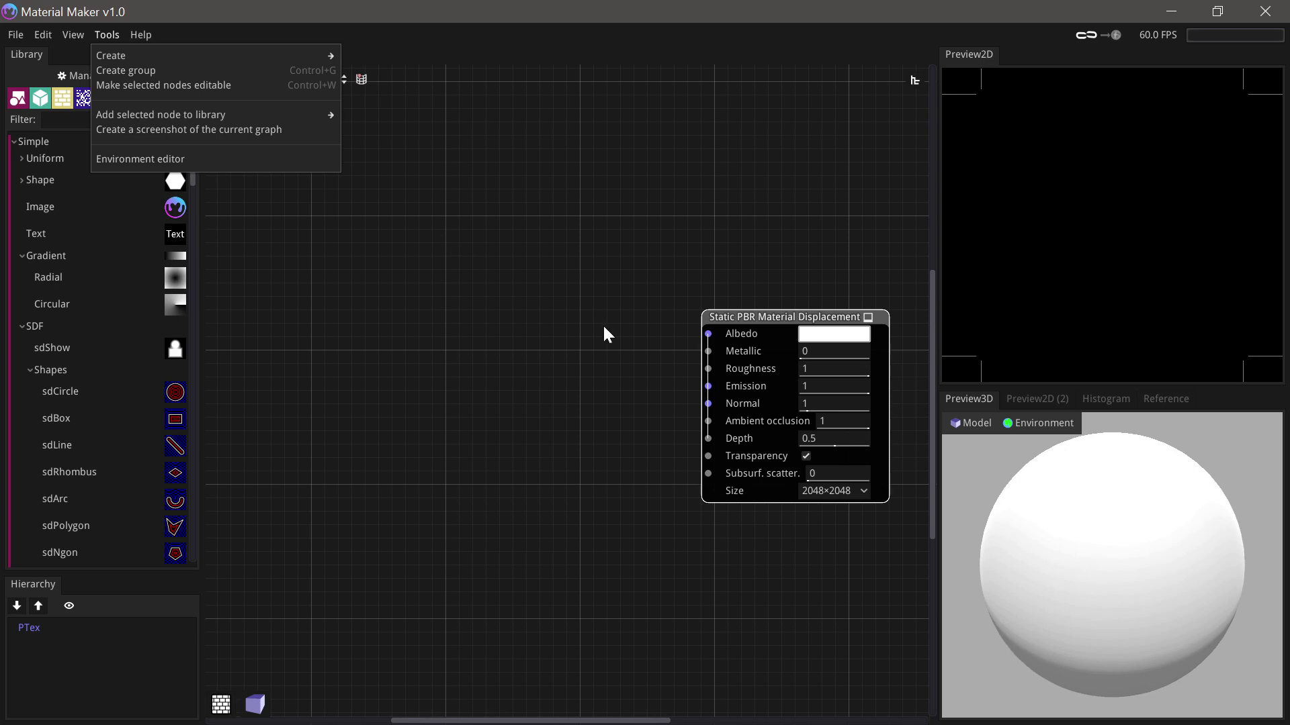
left_click(644, 343)
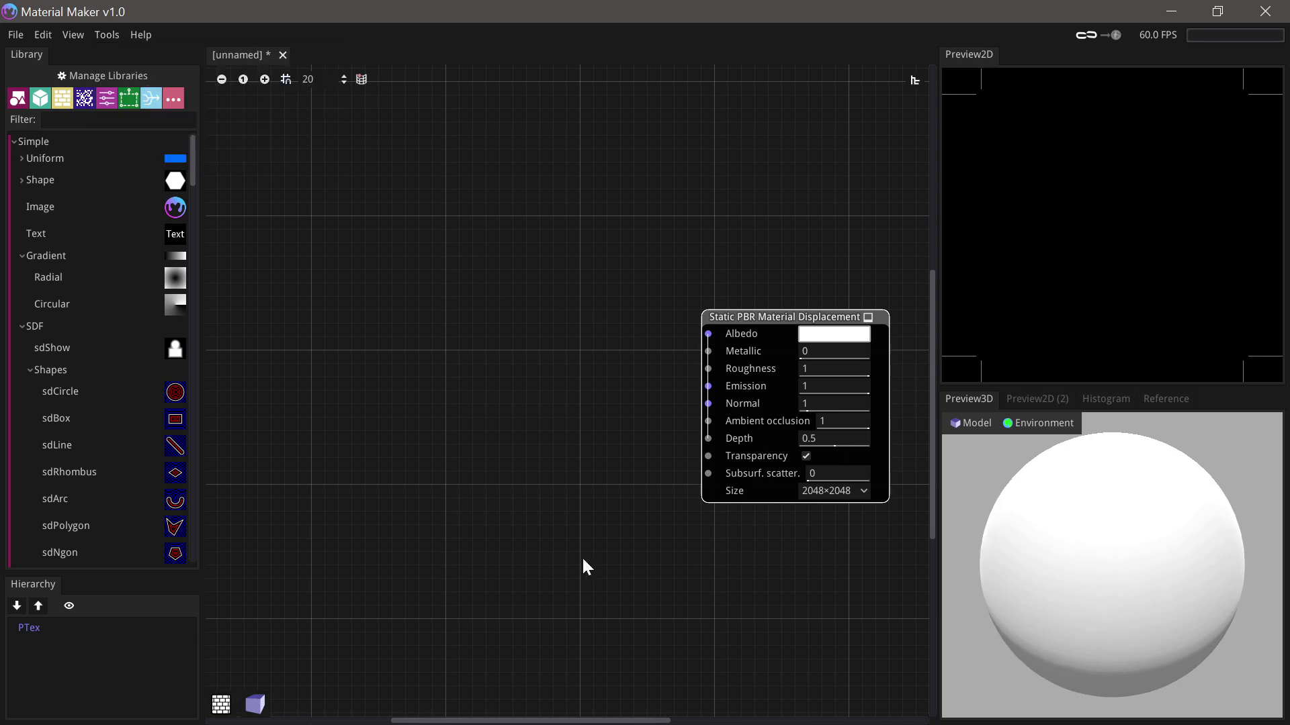
- Add an UnevenBricks2 pattern node to the graph, well left of the material node
middle_click_drag(416, 344, 437, 352)
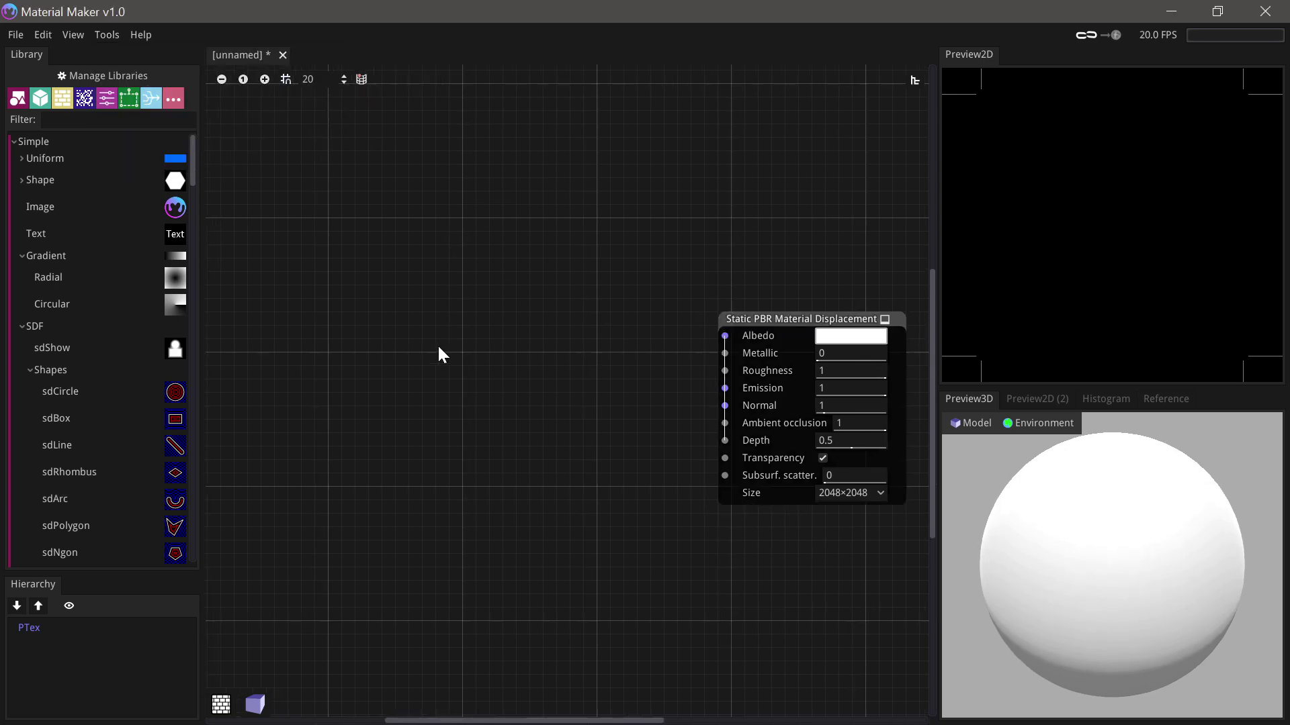
right_click(289, 265)
type("bri")
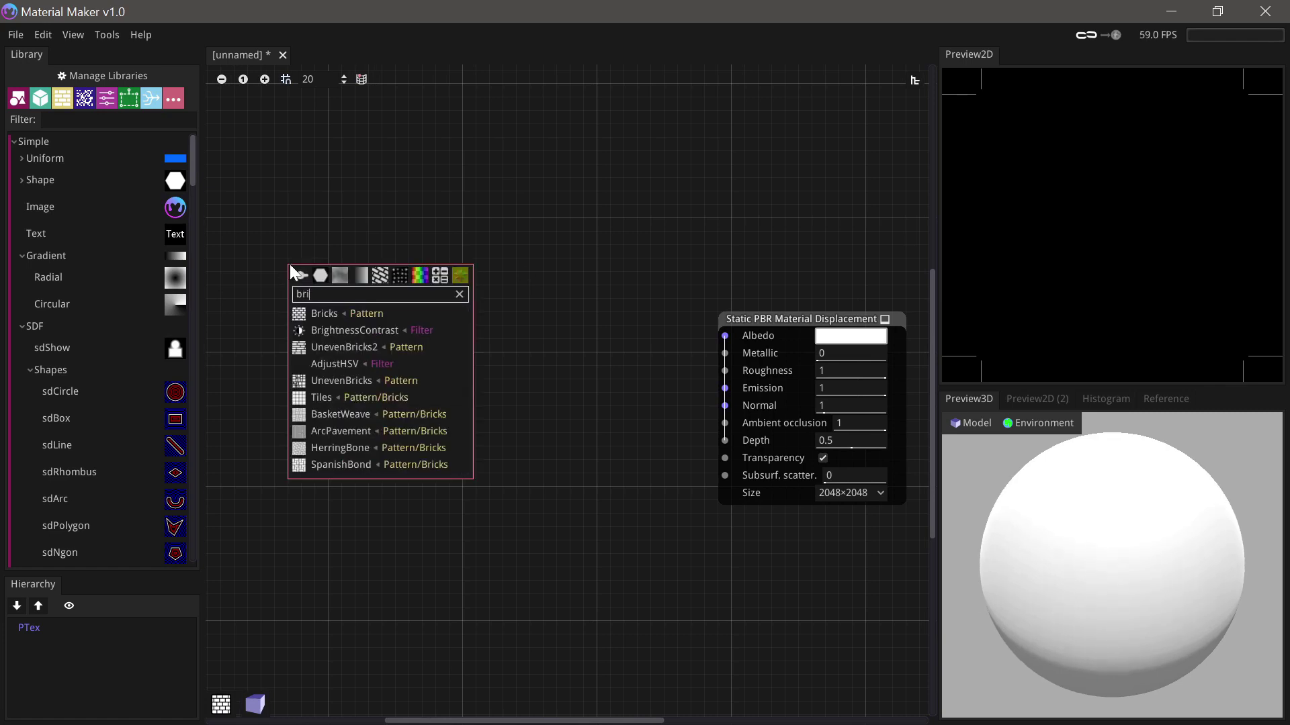
type("ck")
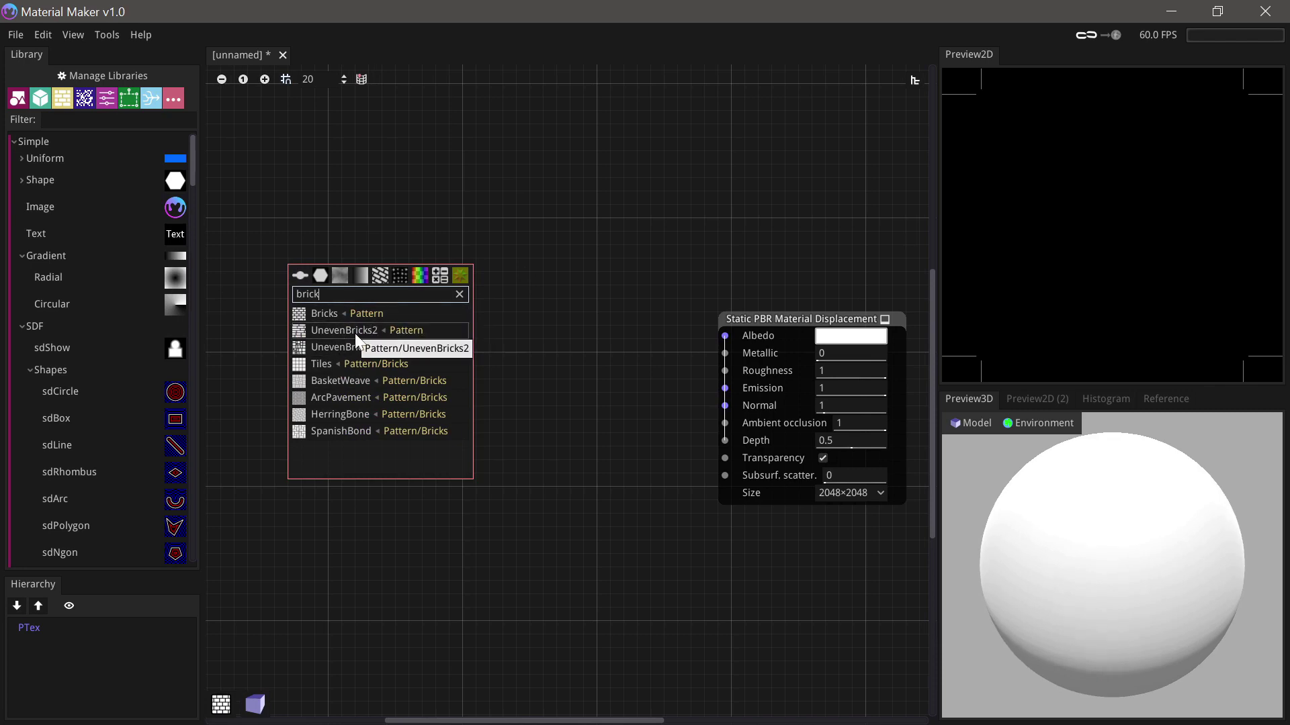
left_click(355, 331)
left_click_drag(368, 279, 369, 274)
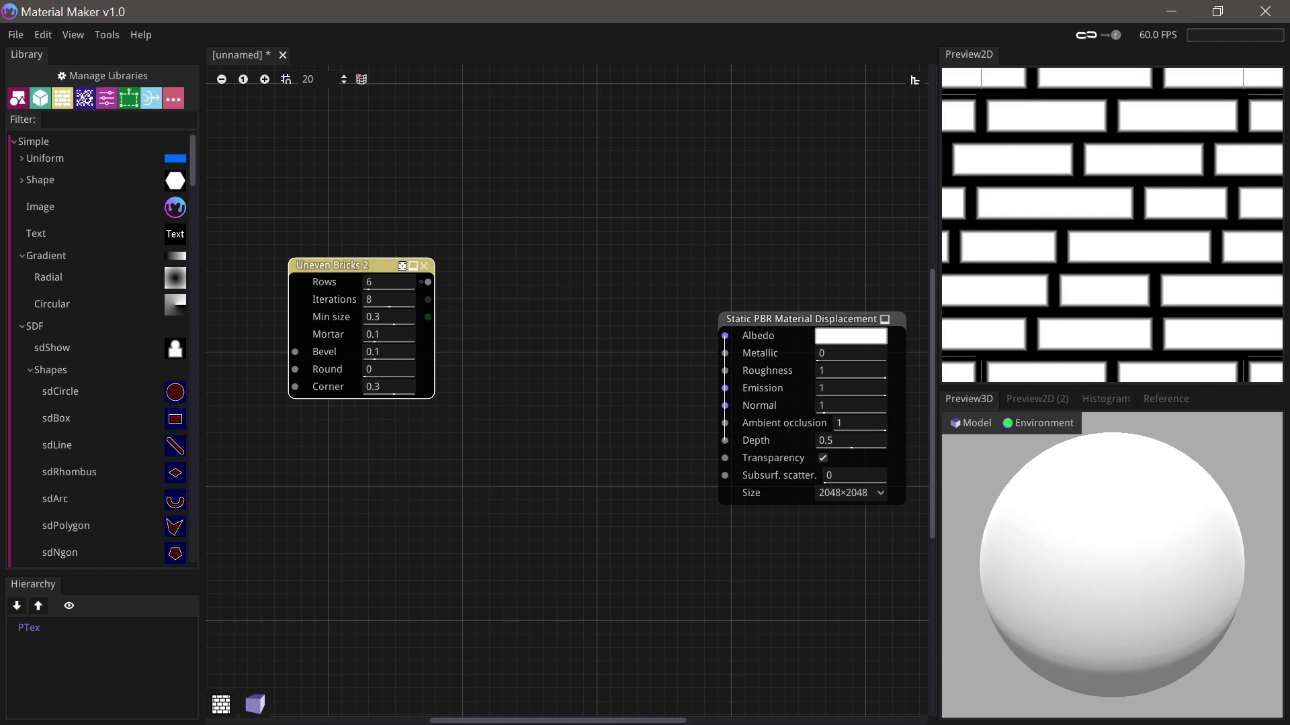
- Set the uneven bricks' iterations to 16, minimum size to 0.25 and mortar to 0, and randomize the seed several times
left_click_drag(390, 320, 450, 301)
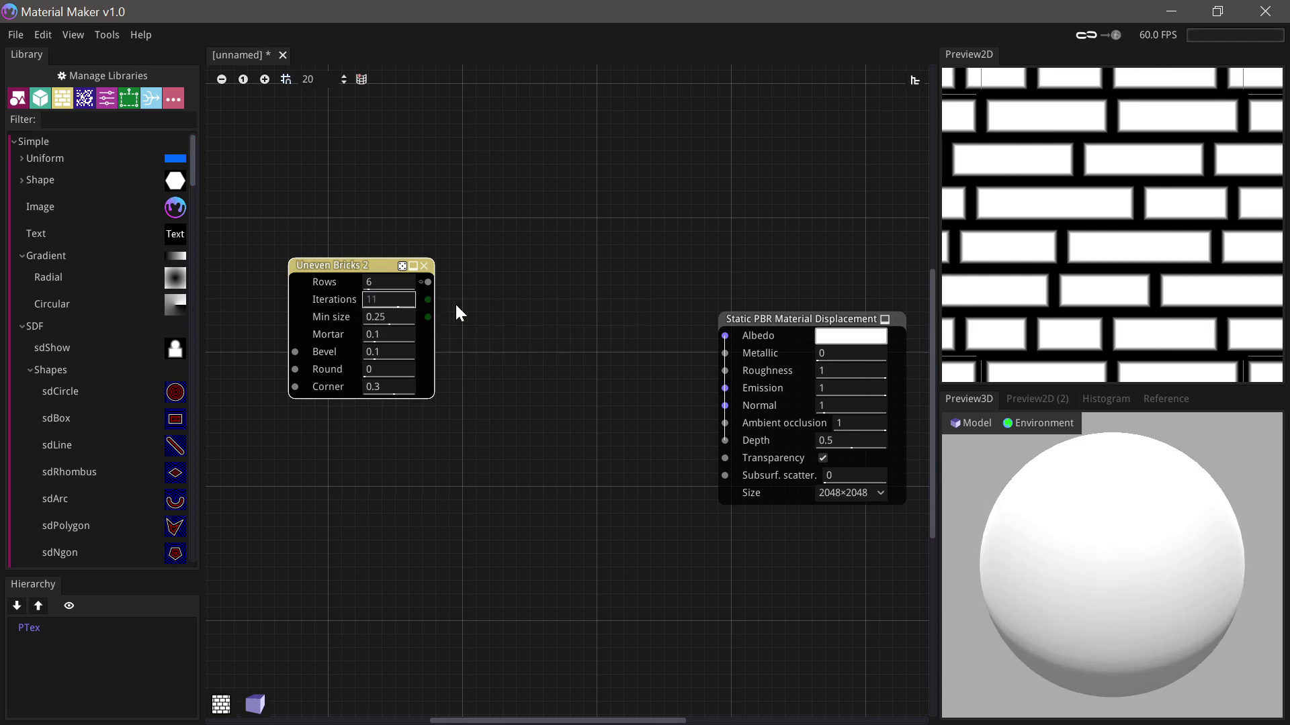
left_click(402, 266)
left_click(402, 266)
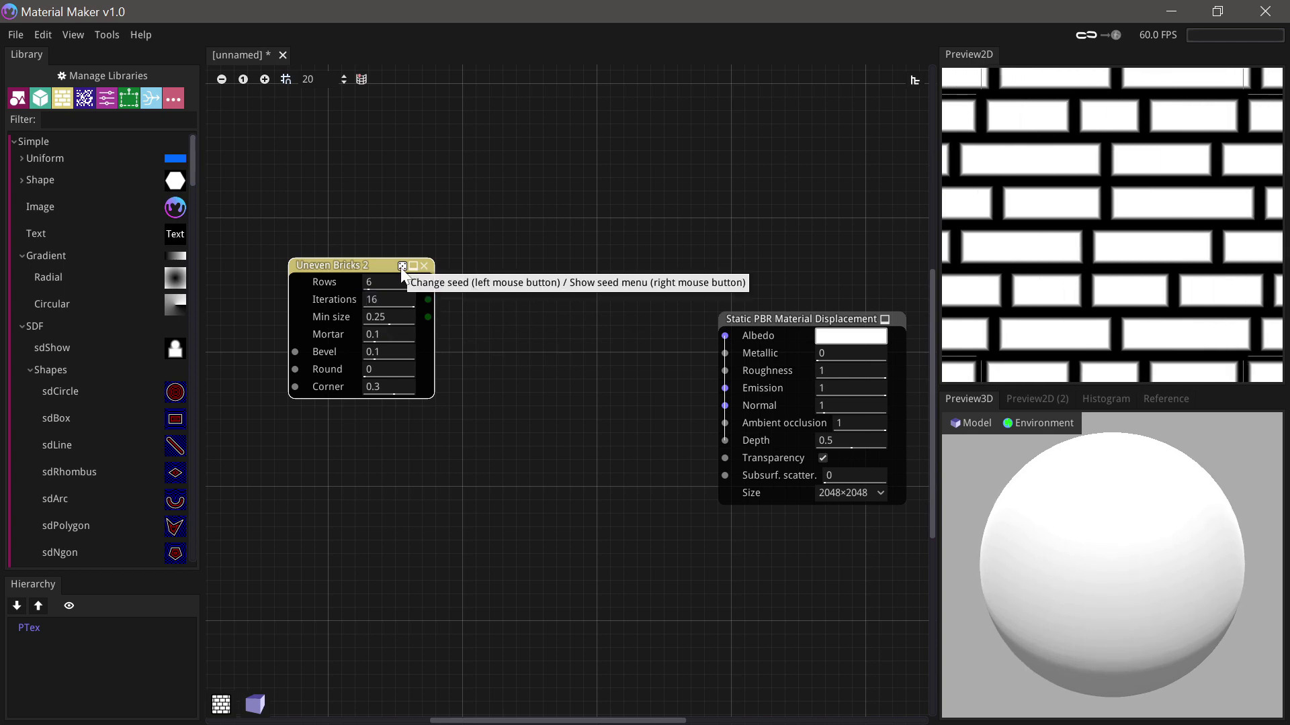
left_click(402, 266)
left_click(402, 266)
left_click(402, 266)
left_click(402, 266)
left_click(402, 266)
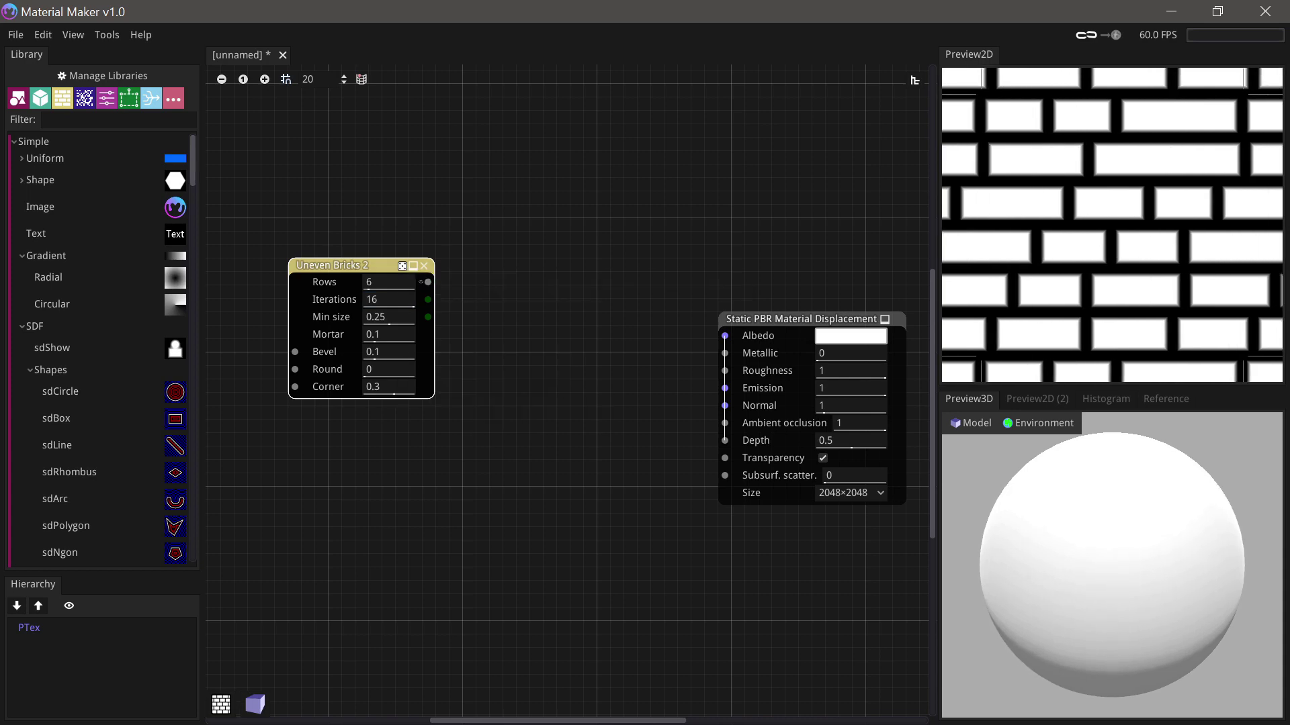
left_click_drag(393, 334, 317, 329)
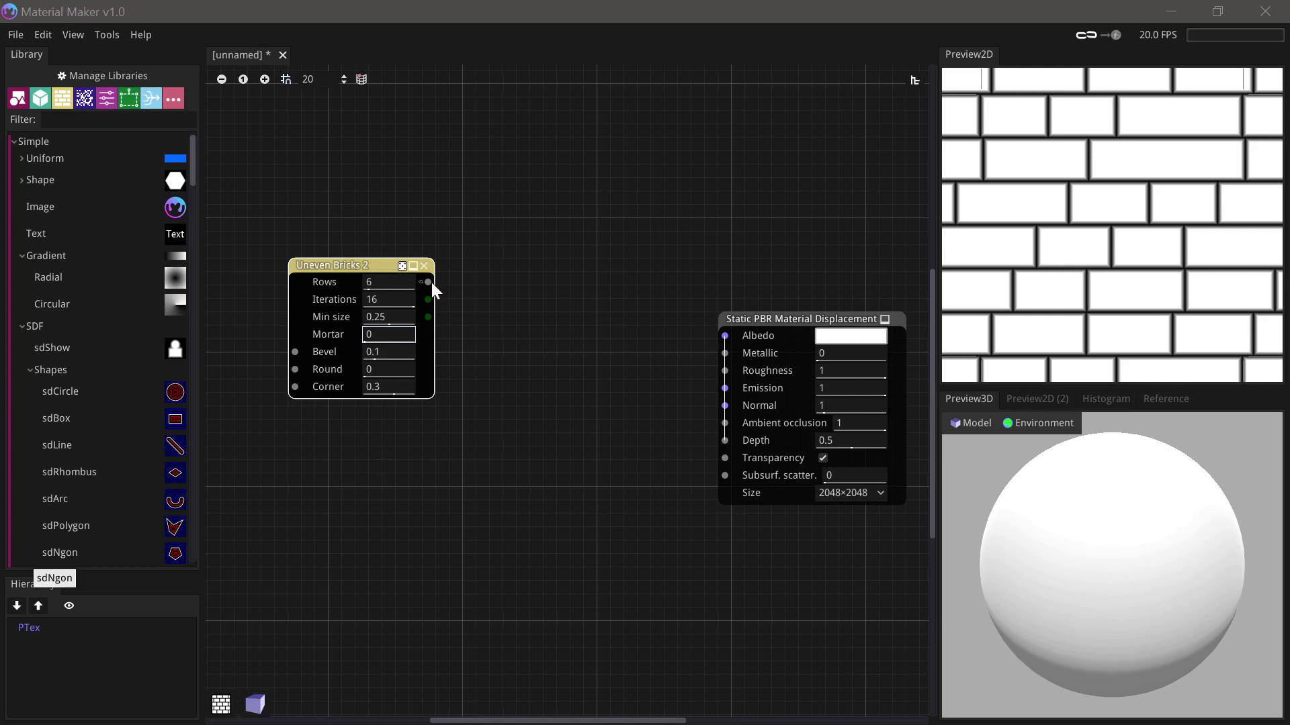
- Add a Normal map node fed by the brick pattern's main output and place it to the right of the bricks node
left_click_drag(429, 280, 465, 301)
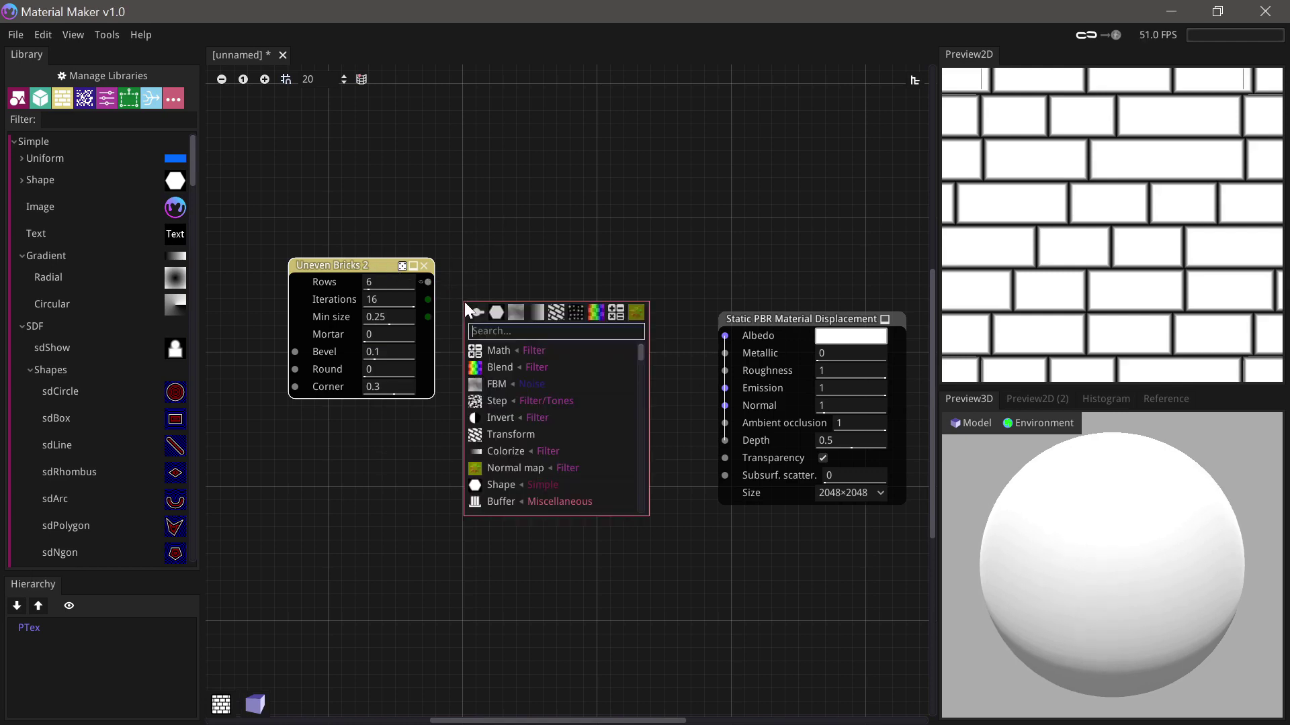
type("nor")
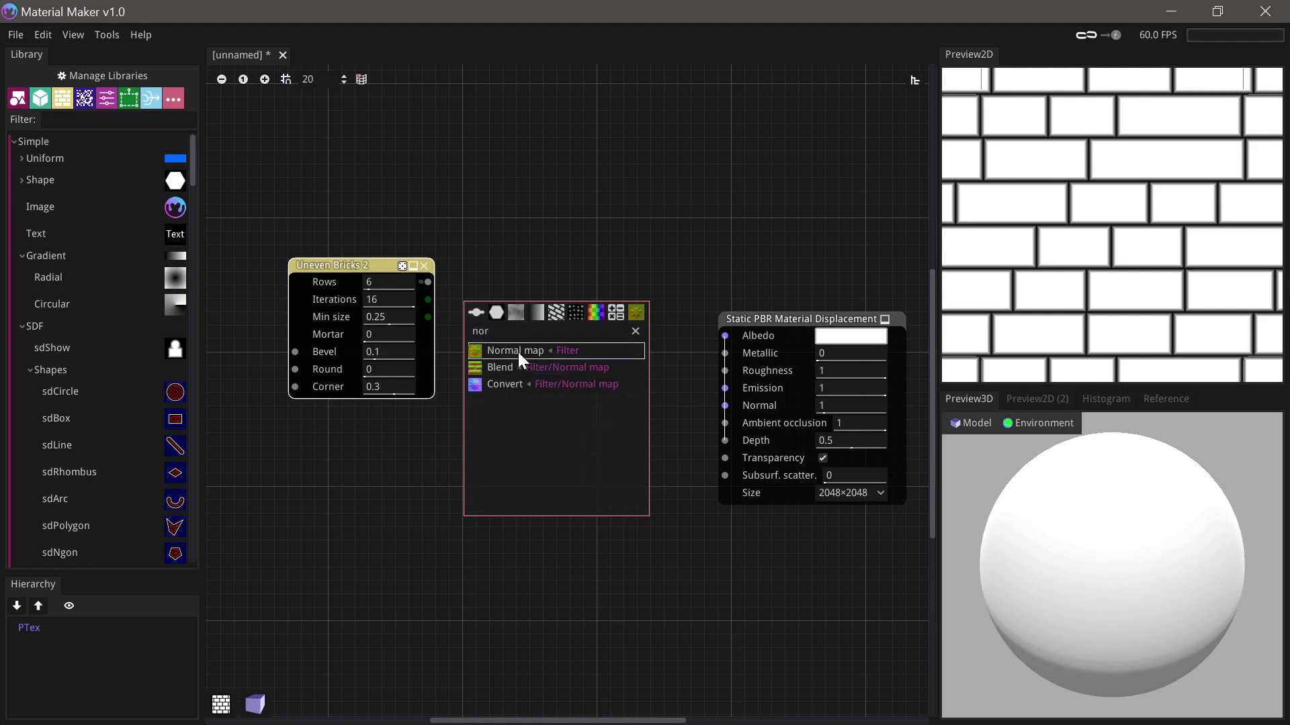
left_click(518, 350)
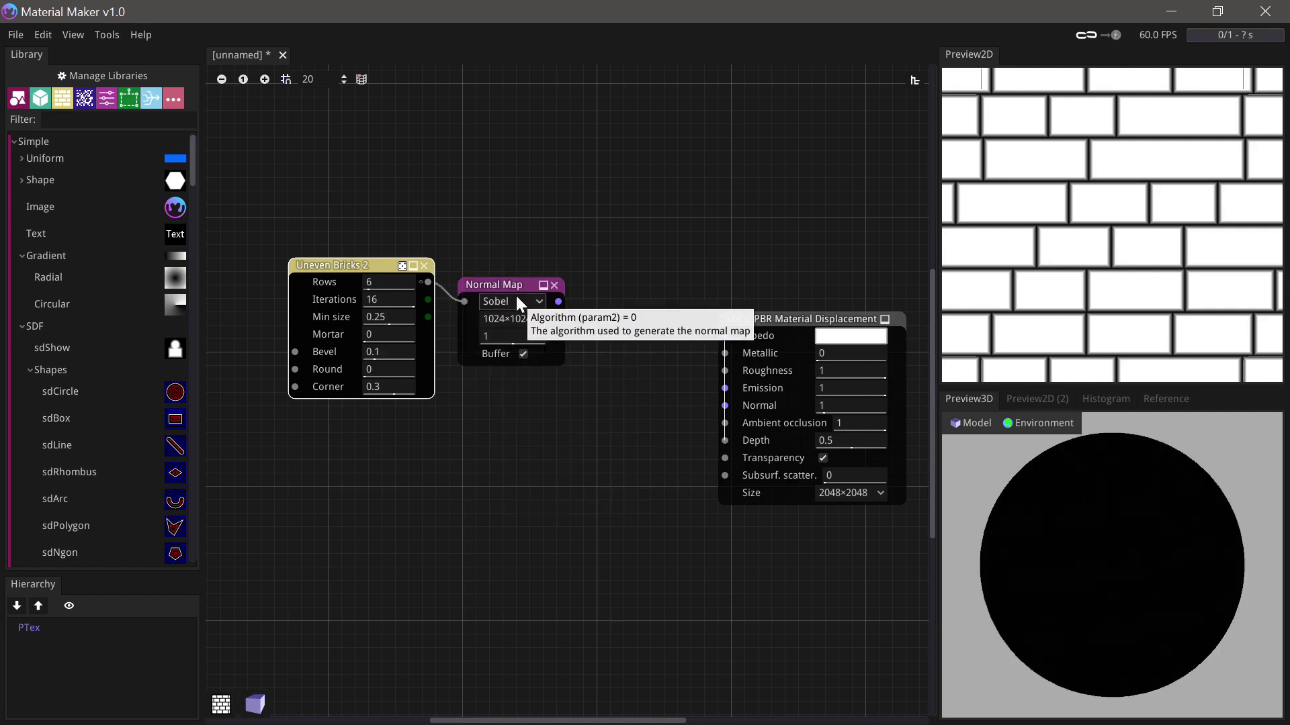
left_click_drag(530, 289, 544, 290)
- Set the Normal Map node's size to 2048×2048 and connect its output to the material's Normal input
left_click(531, 326)
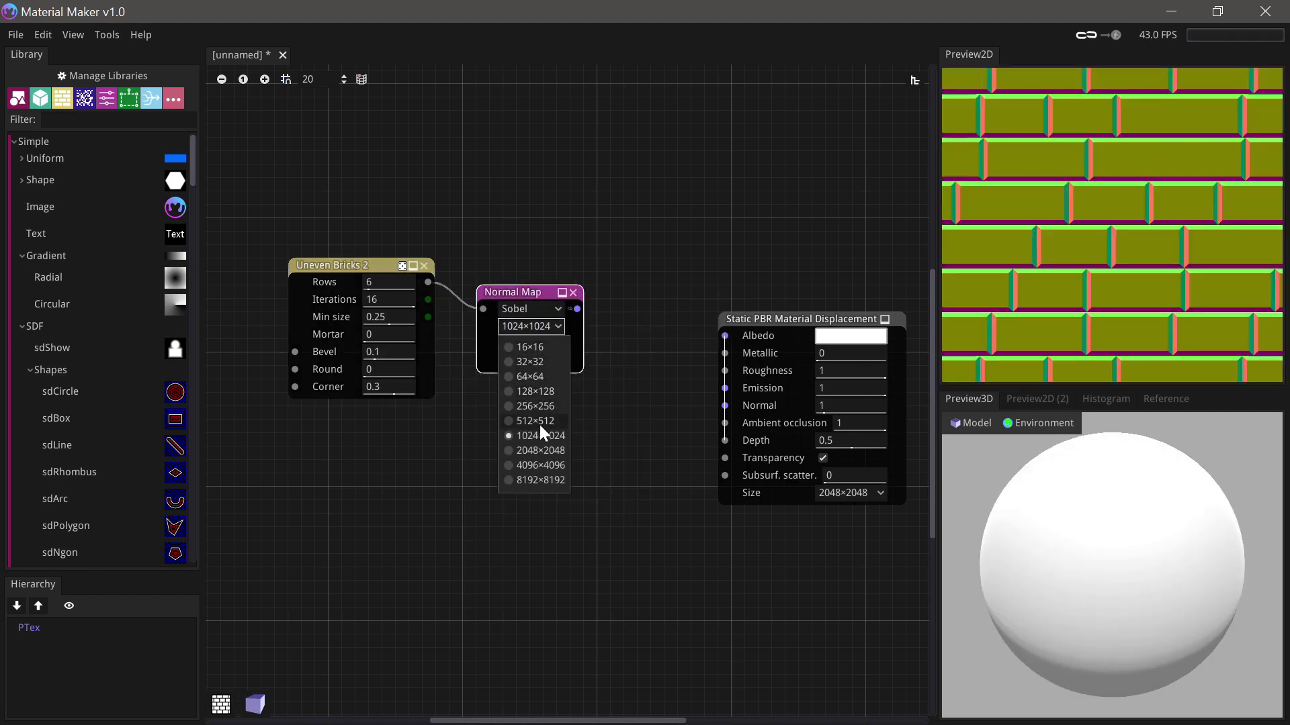
left_click(539, 452)
left_click_drag(576, 309, 725, 406)
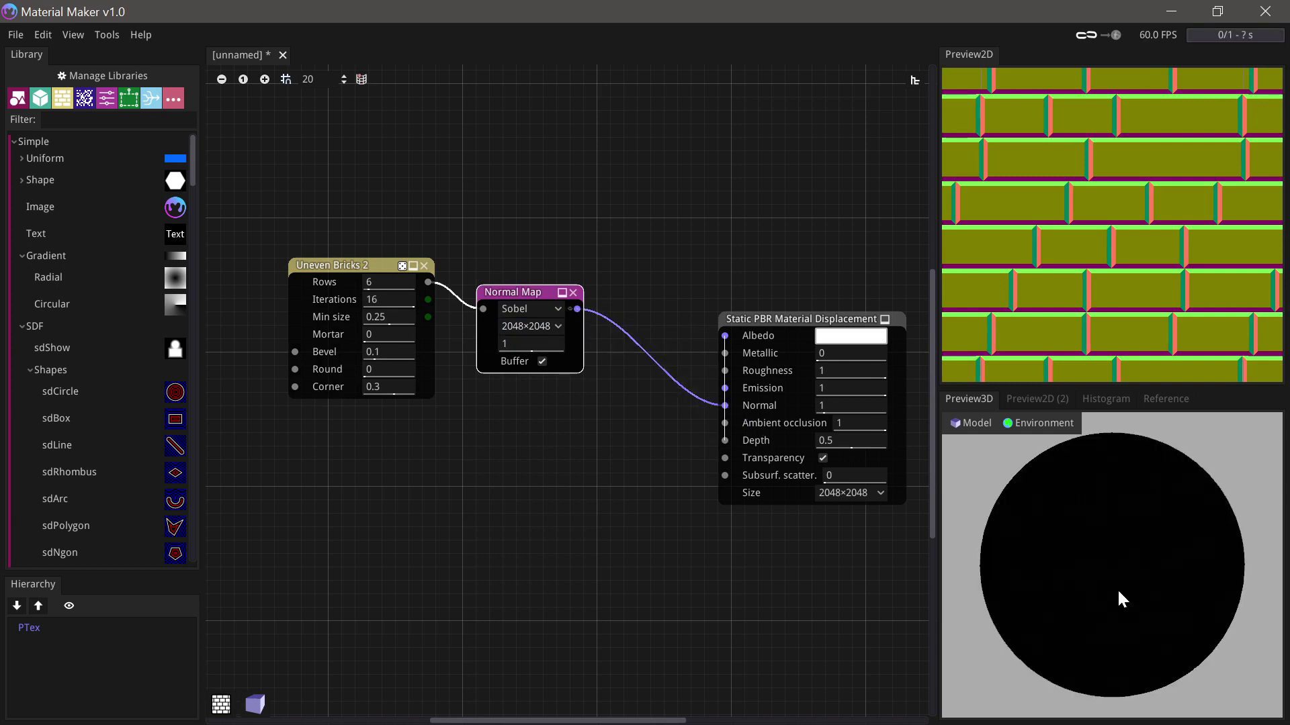
left_click_drag(1133, 614, 1109, 608)
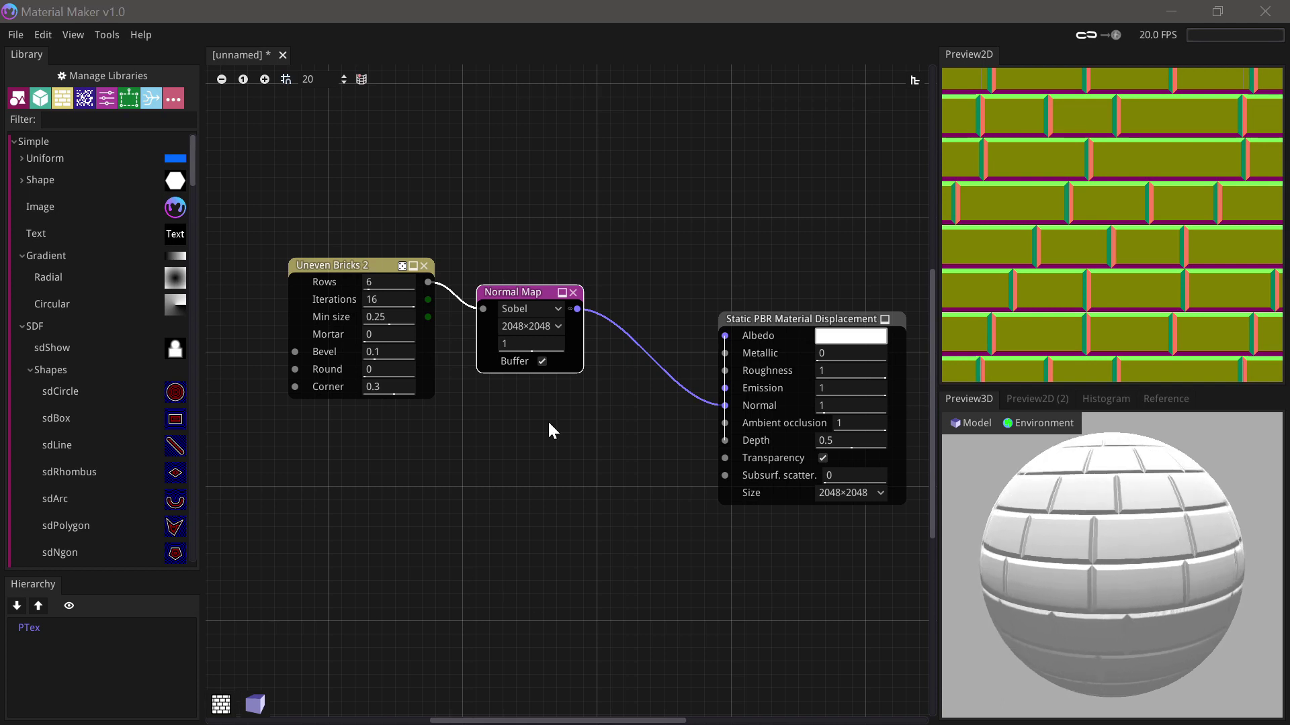
- Add an HBAO node fed by the brick pattern's main output and set its size to 2048×2048
left_click_drag(428, 282, 480, 430)
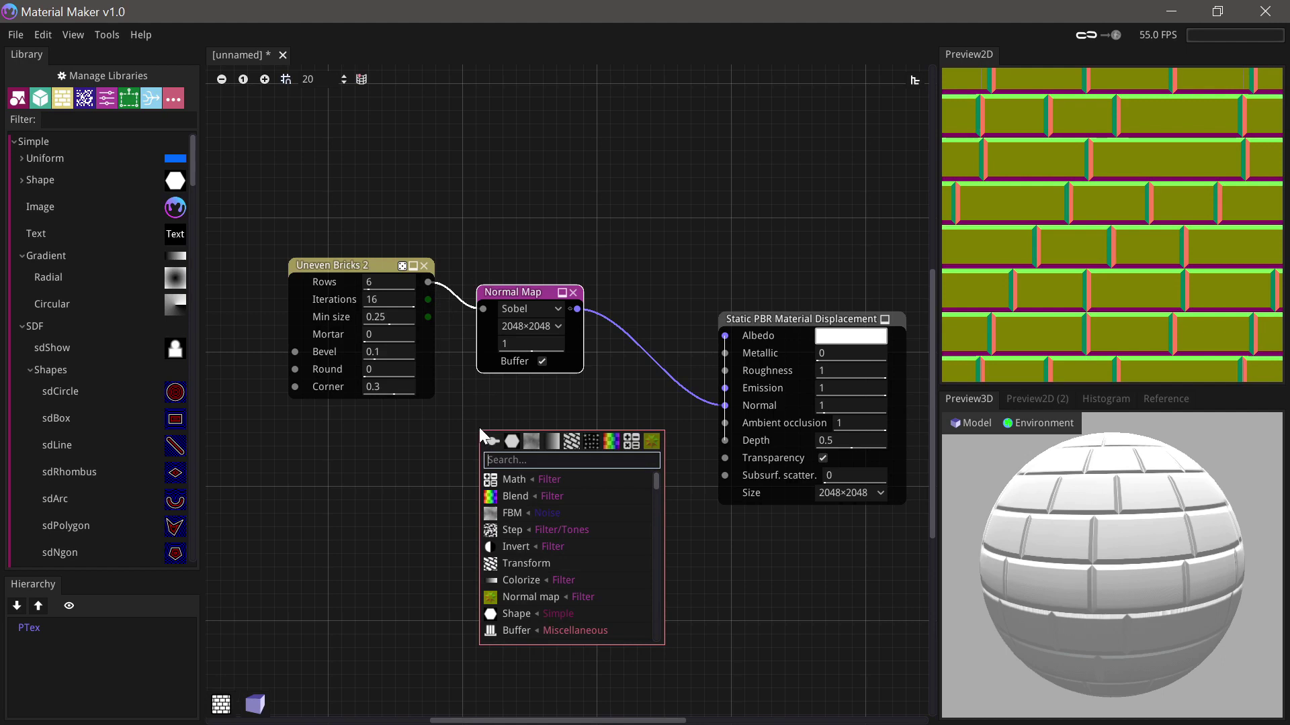
type("h")
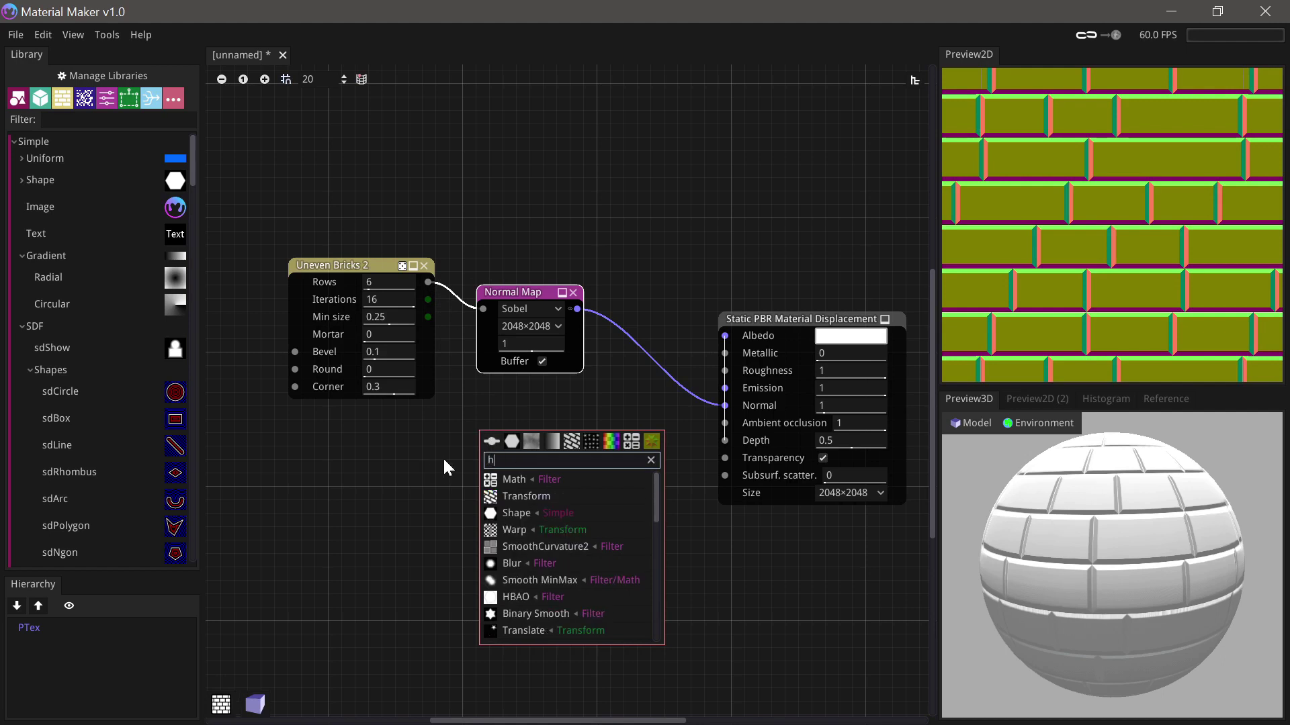
type("bao")
left_click(602, 479)
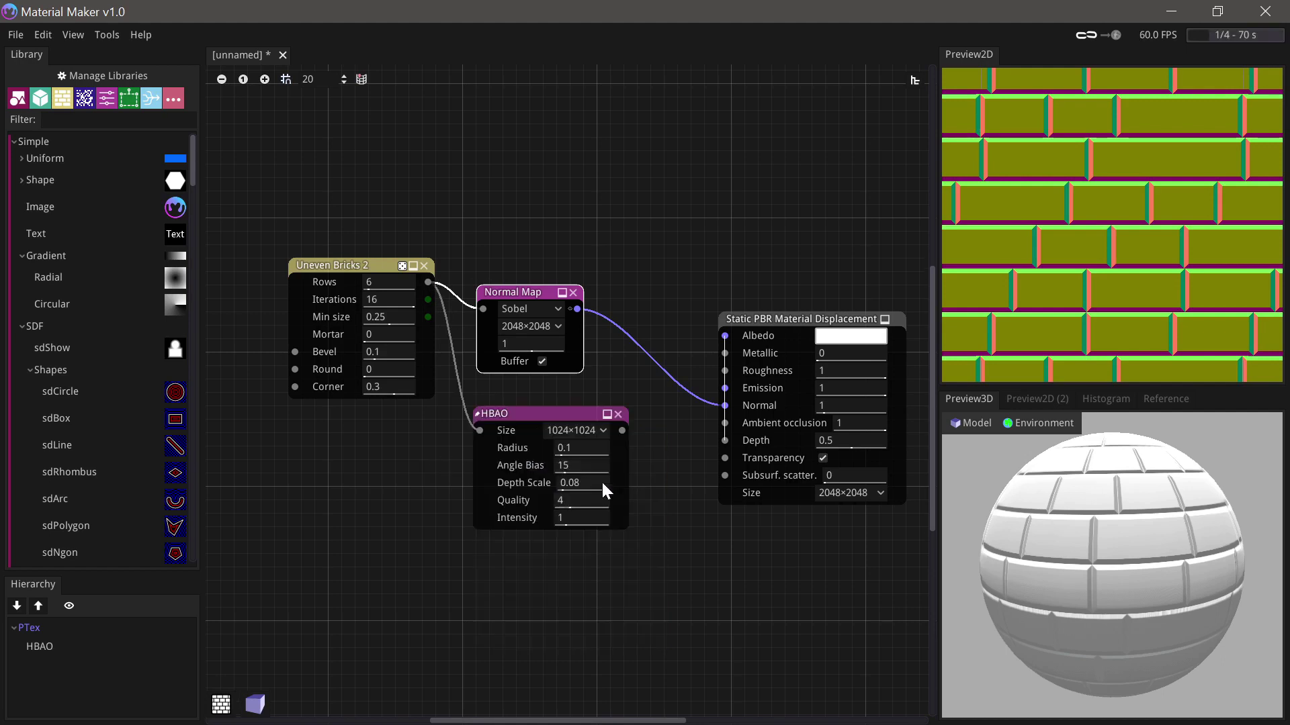
left_click(576, 430)
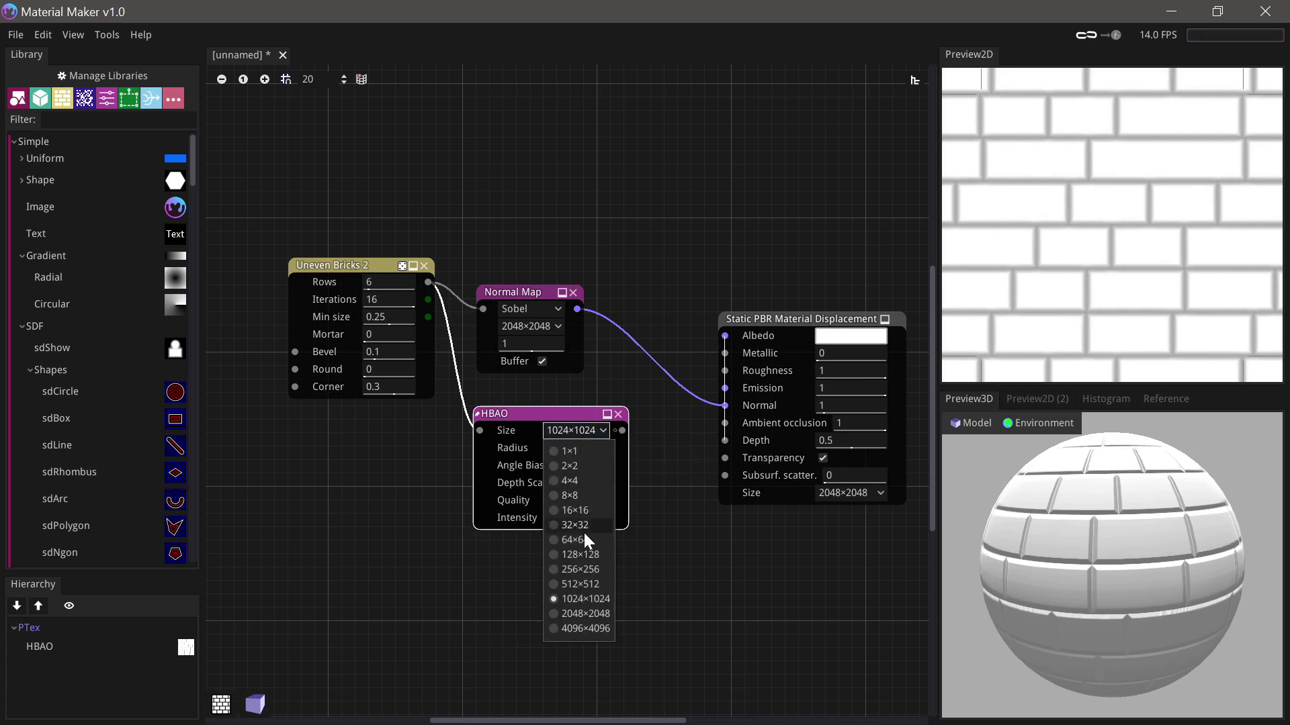
left_click(581, 613)
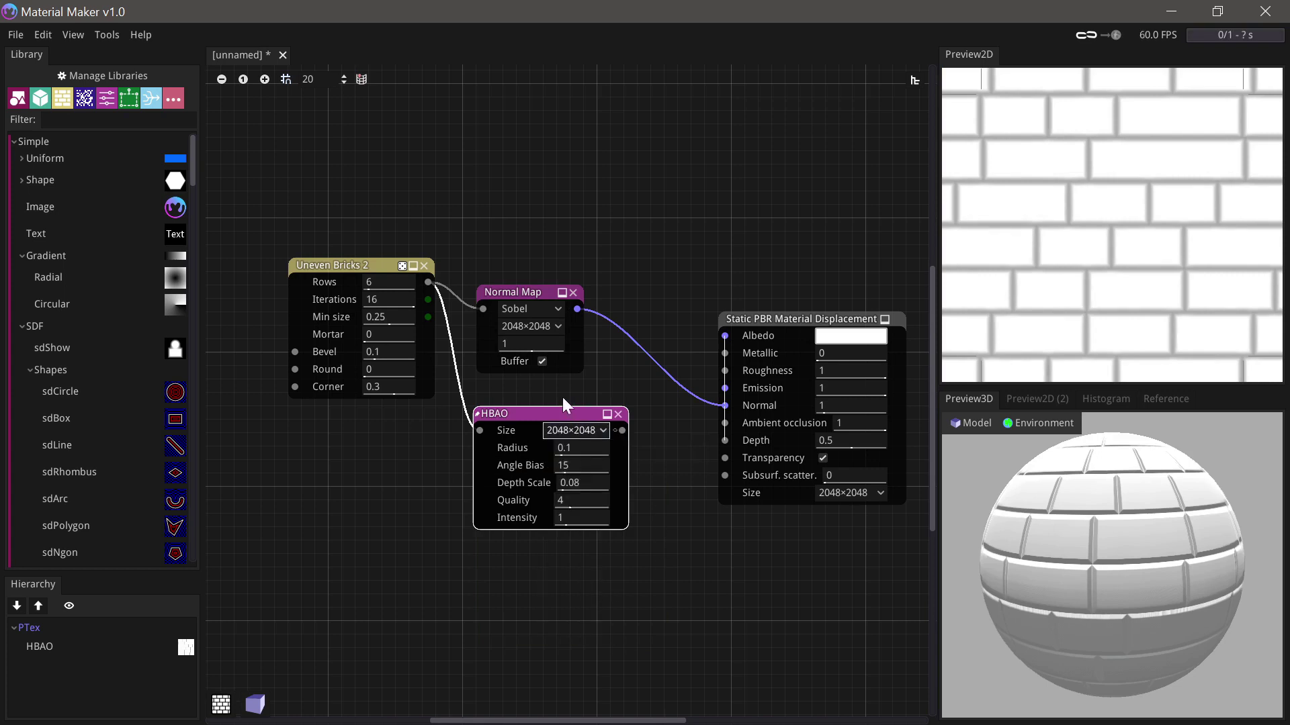
- Connect HBAO's output to the material's Ambient occlusion, and feed the brick pattern through a new Invert node into its Depth input
left_click_drag(572, 414, 723, 423)
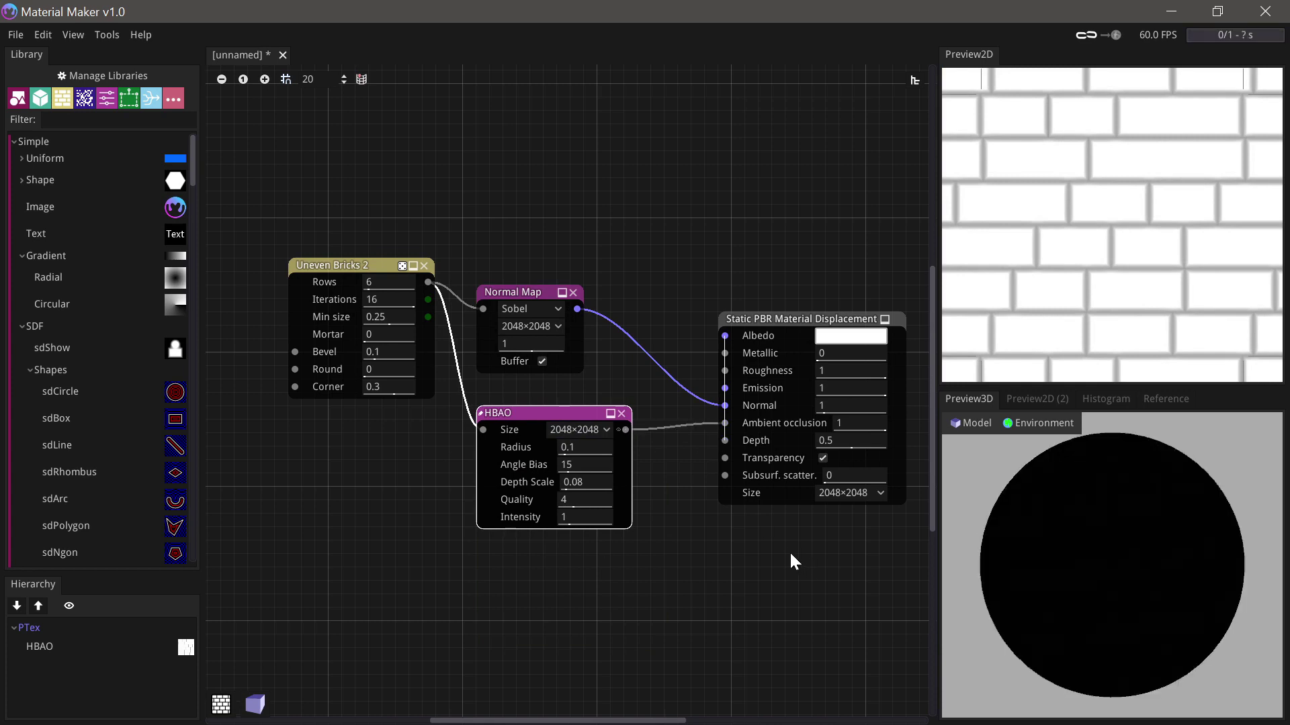
scroll(478, 344, "down", 2)
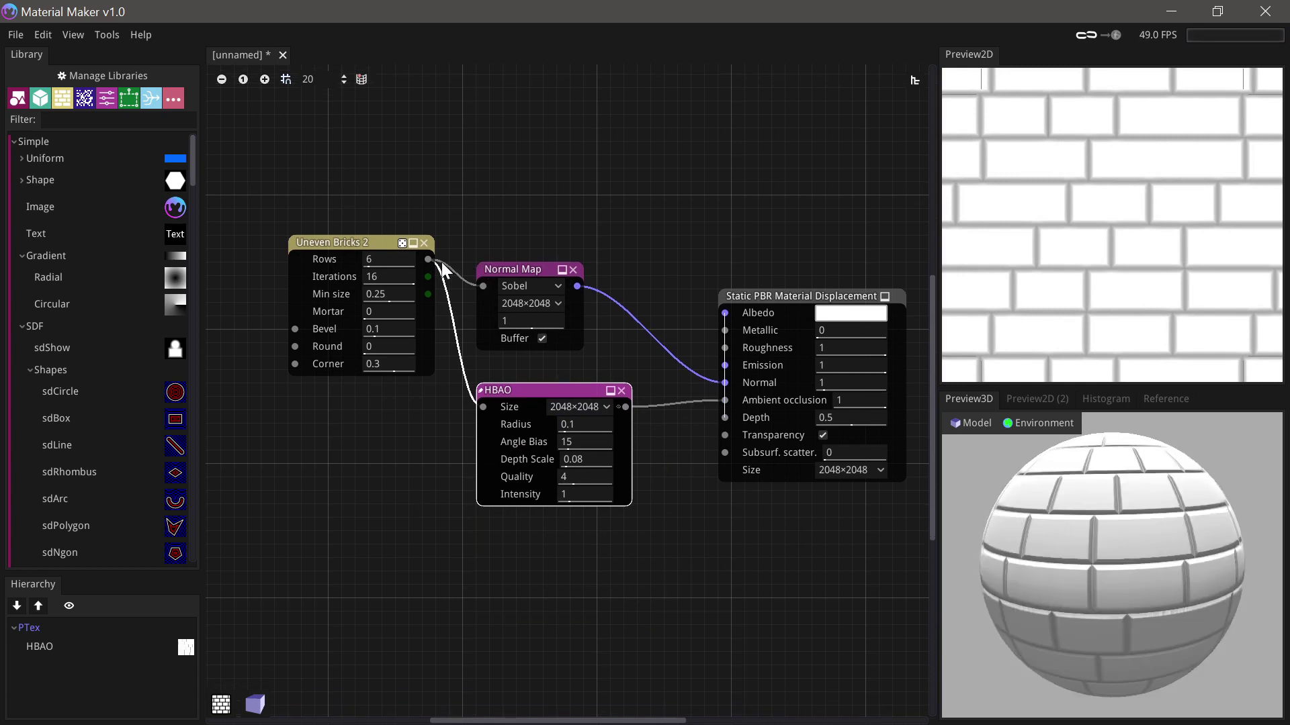
left_click_drag(428, 259, 473, 564)
type("inver")
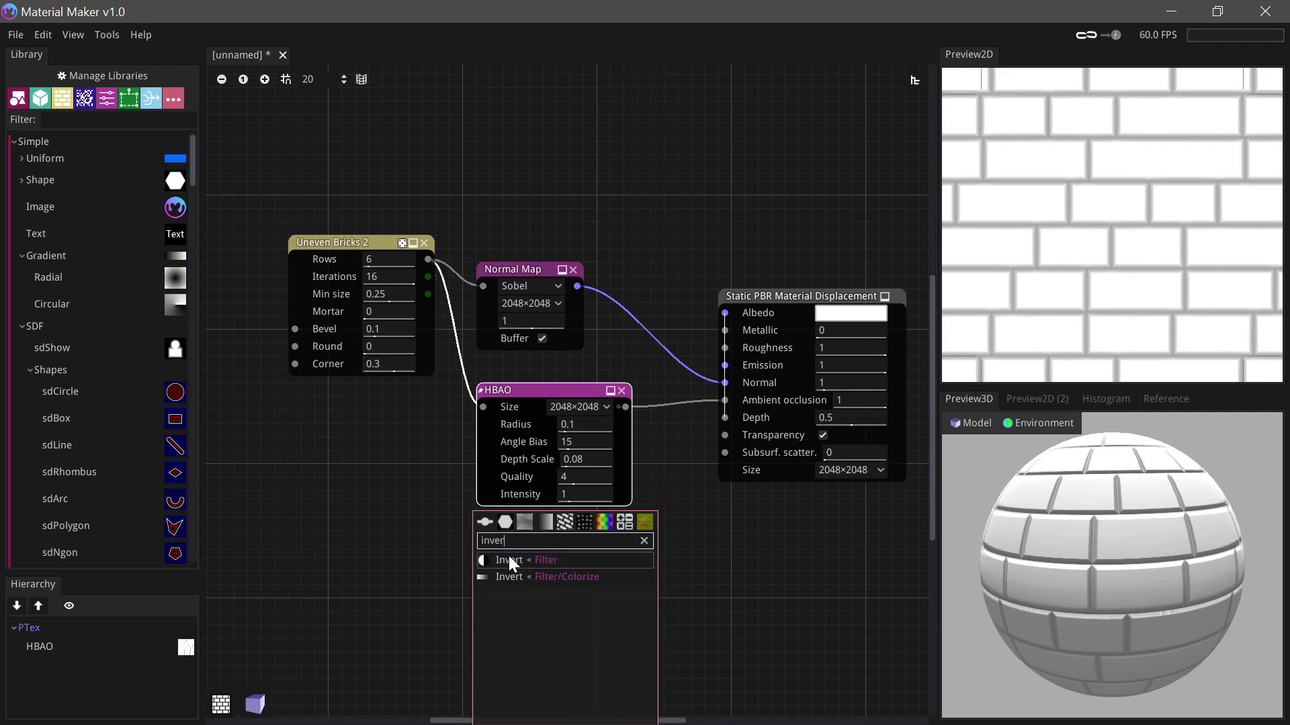
left_click(509, 560)
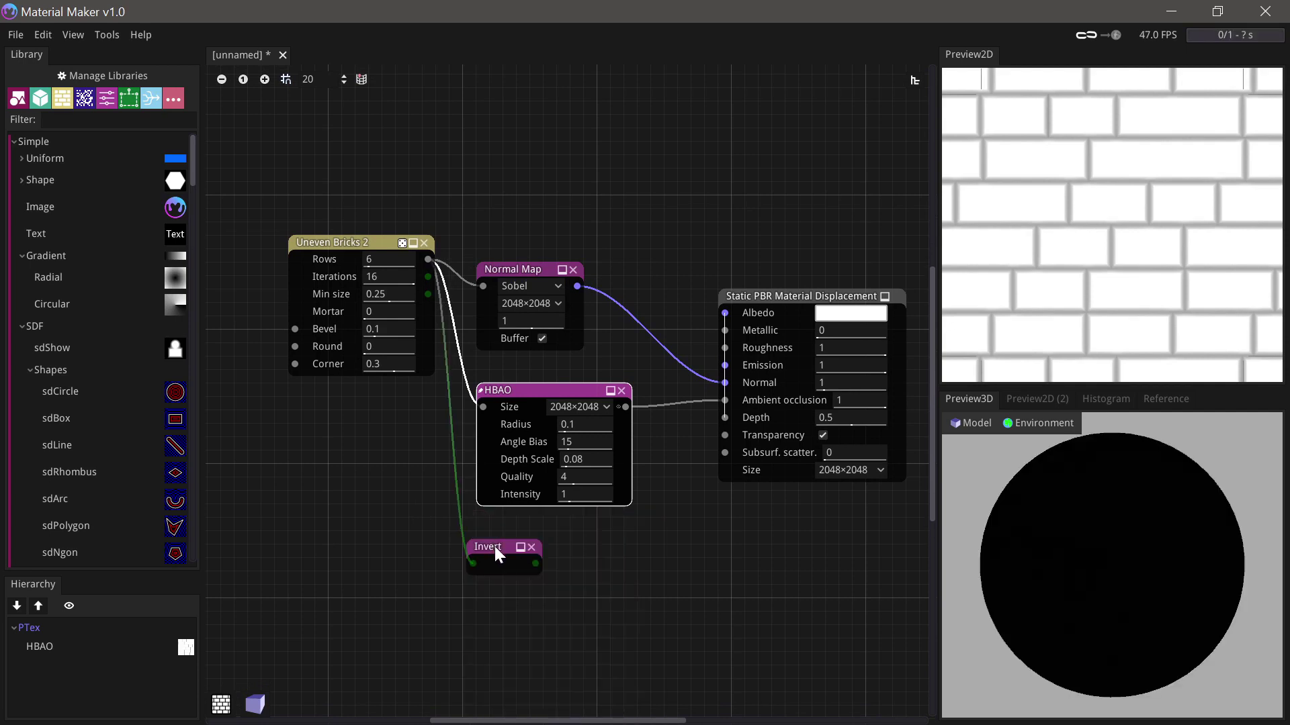
left_click_drag(546, 567, 723, 418)
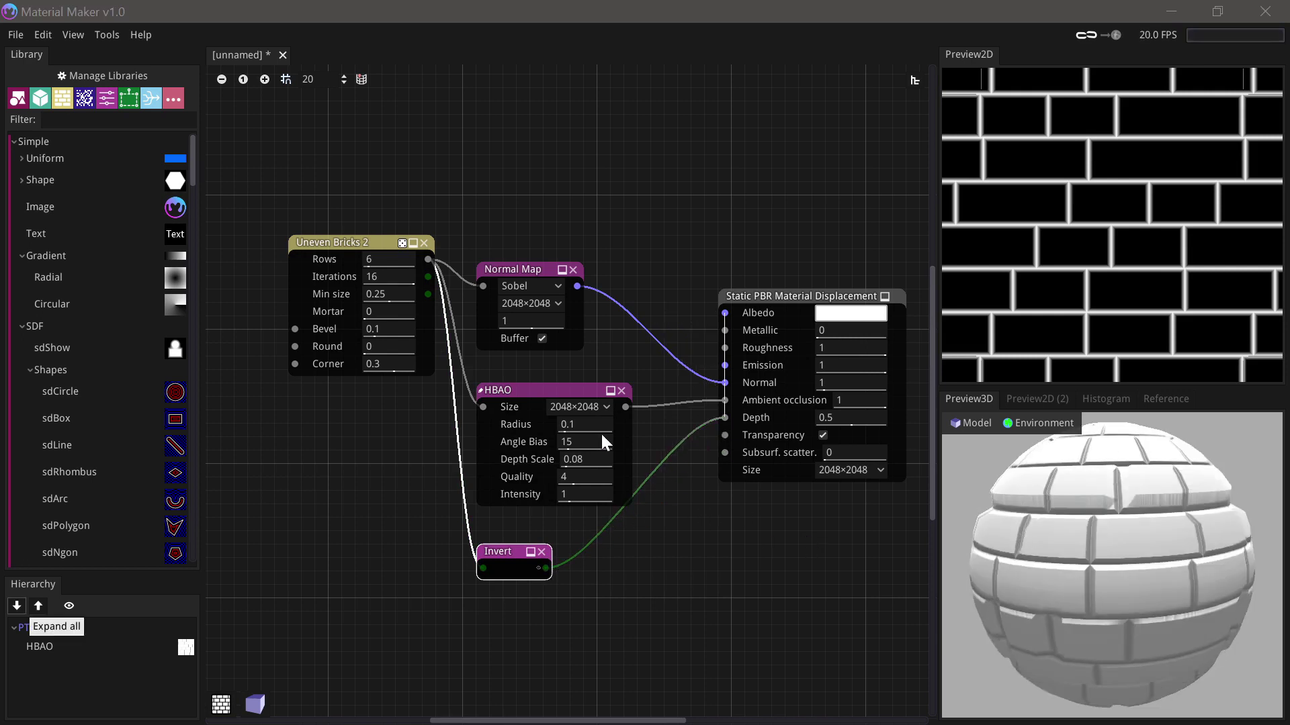
- Enable the Tesselated option in the 3D preview sphere's mesh configuration and inspect the displaced bricks
left_click_drag(1112, 537, 1010, 516)
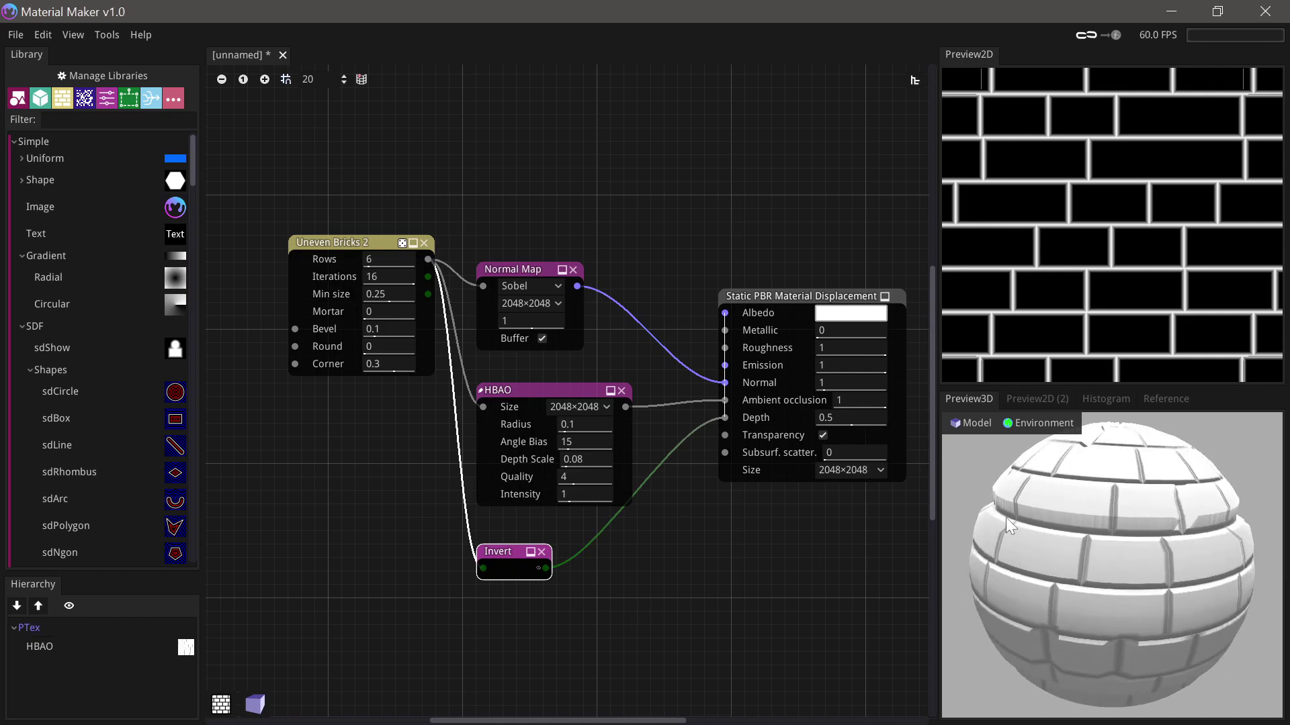
left_click_drag(1032, 586, 1025, 556)
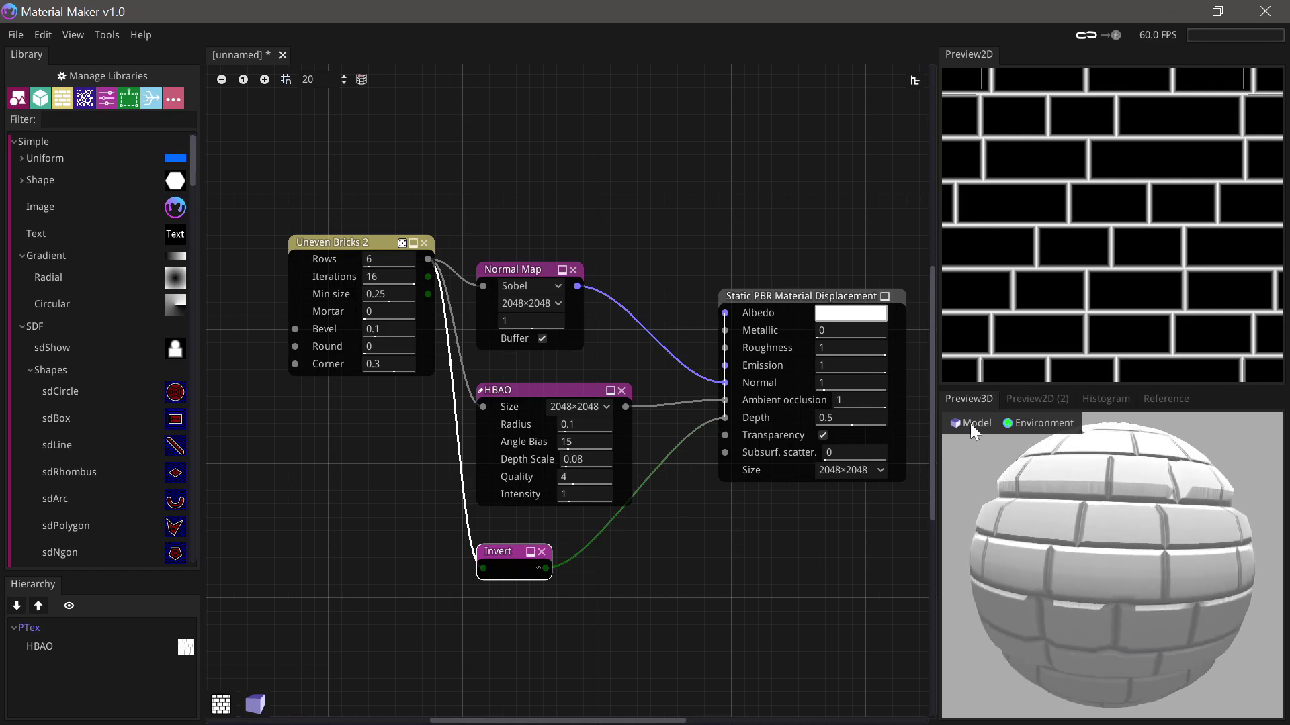
left_click(970, 423)
left_click(978, 457)
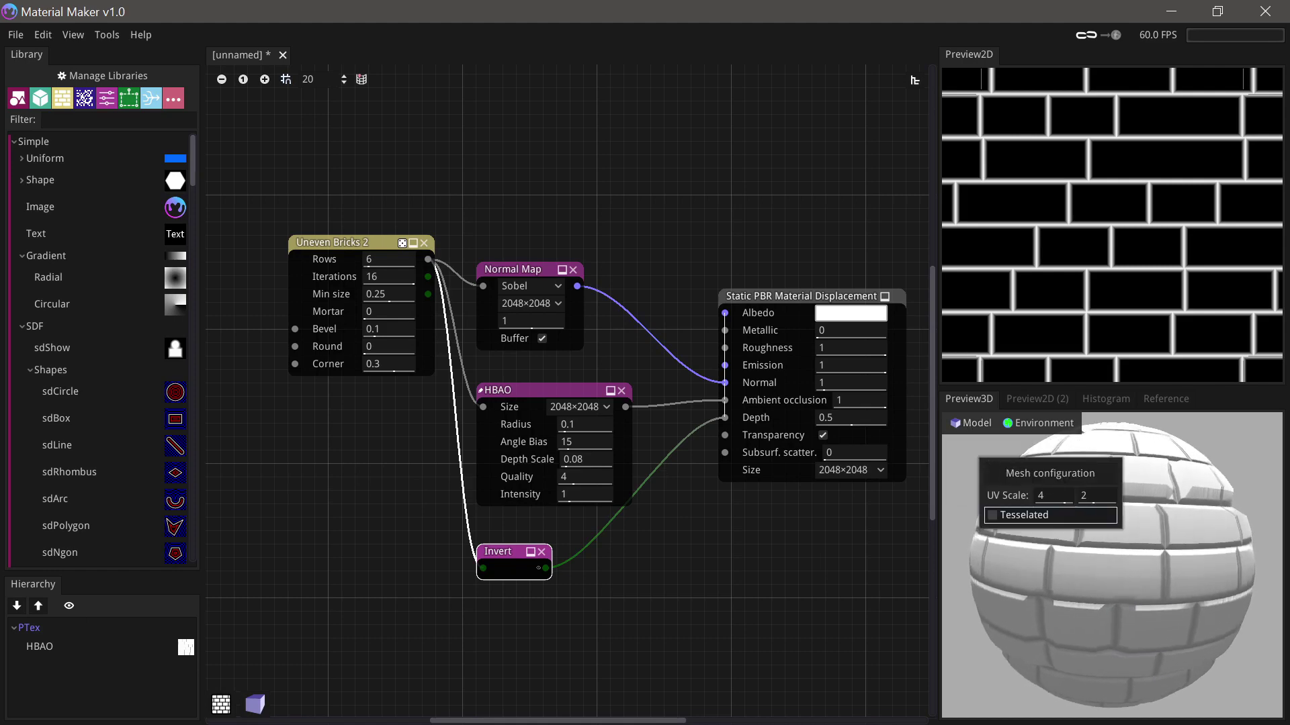
left_click(1001, 517)
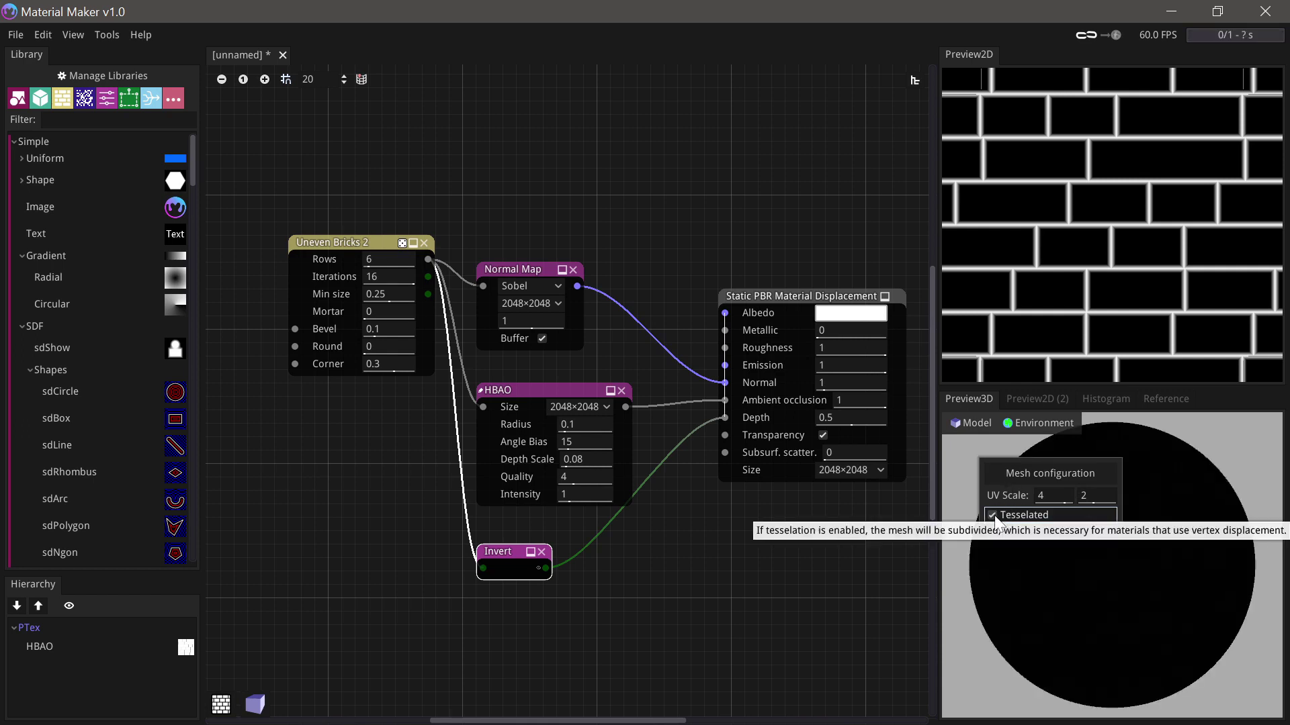
left_click(1001, 557)
left_click_drag(1077, 502, 1112, 531)
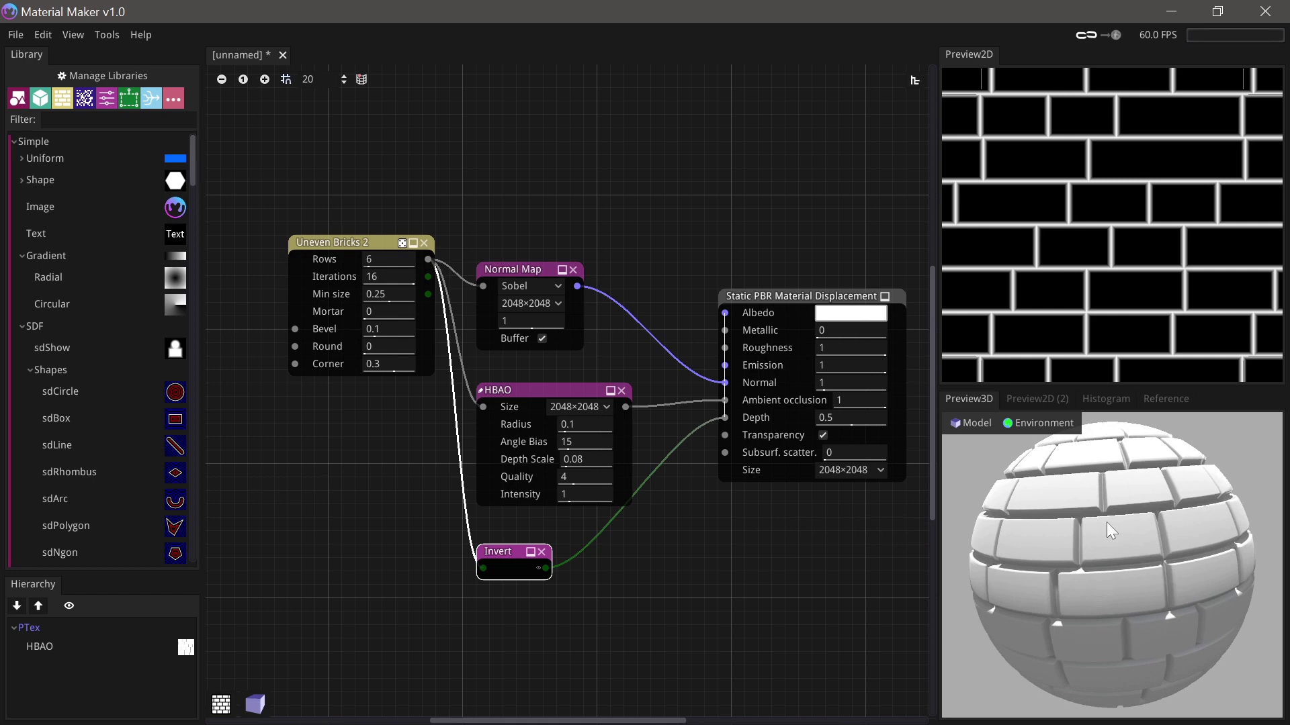
left_click_drag(1041, 558, 1102, 558)
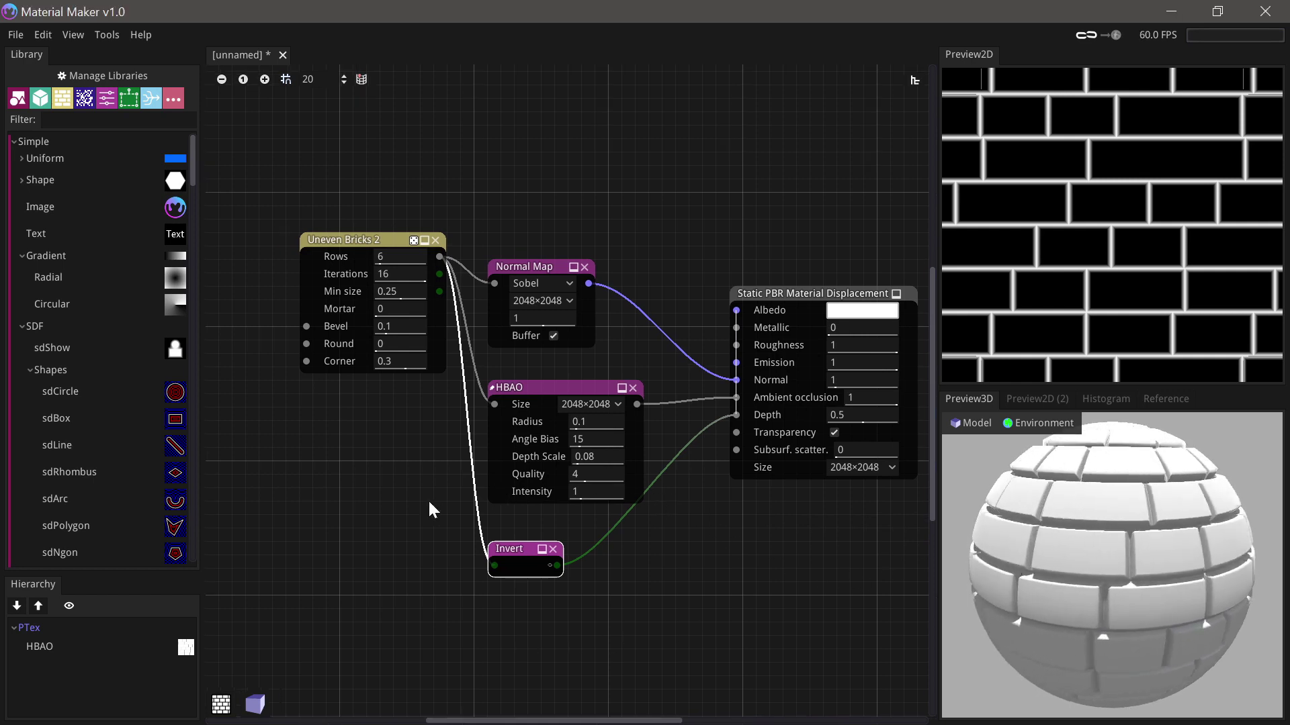
- Add a Fill to Gradient node fed by the Brick Fill output and place it below the bricks node
left_click_drag(362, 239, 320, 242)
middle_click_drag(383, 453, 405, 430)
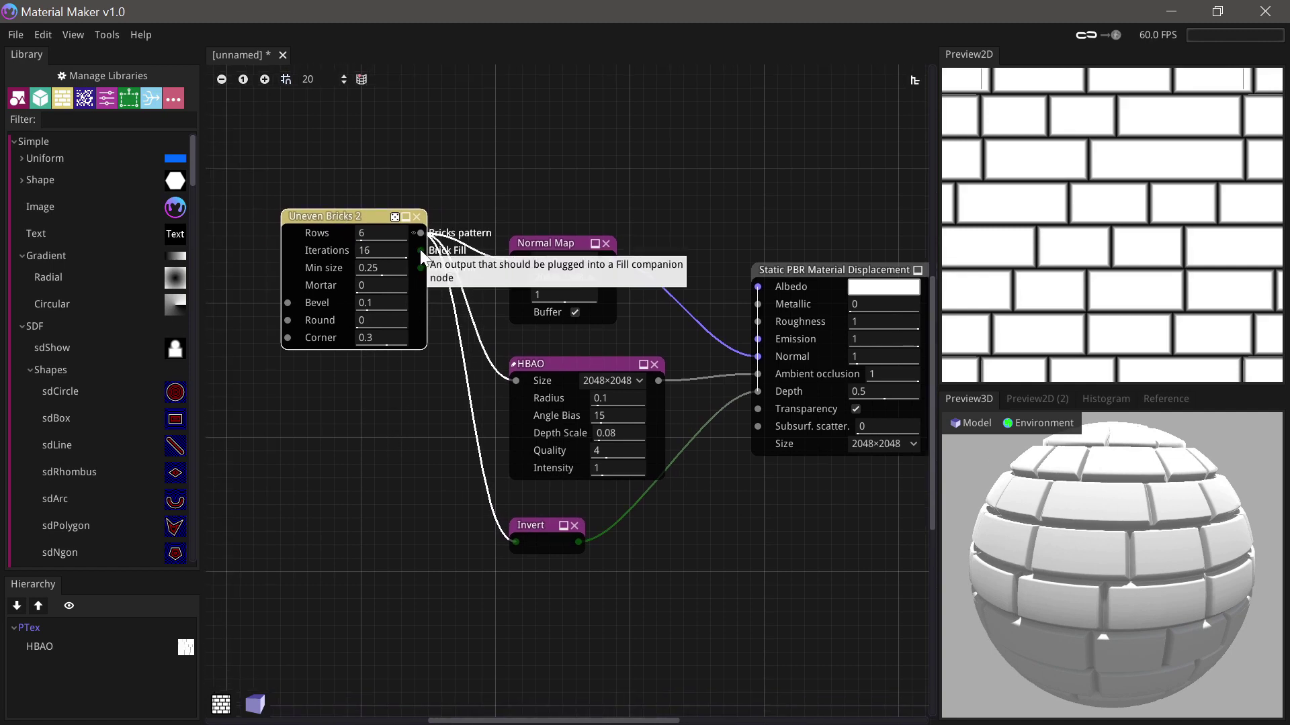
left_click_drag(419, 249, 367, 404)
type("grr")
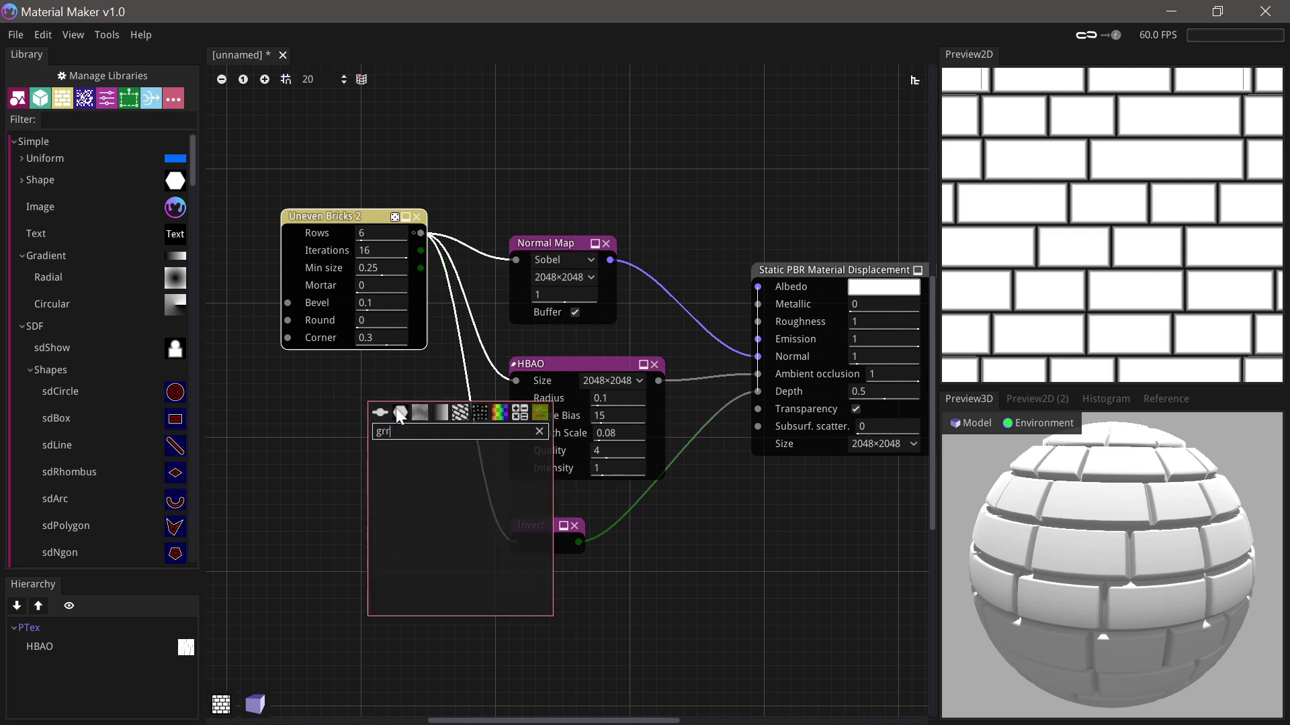
type("ad")
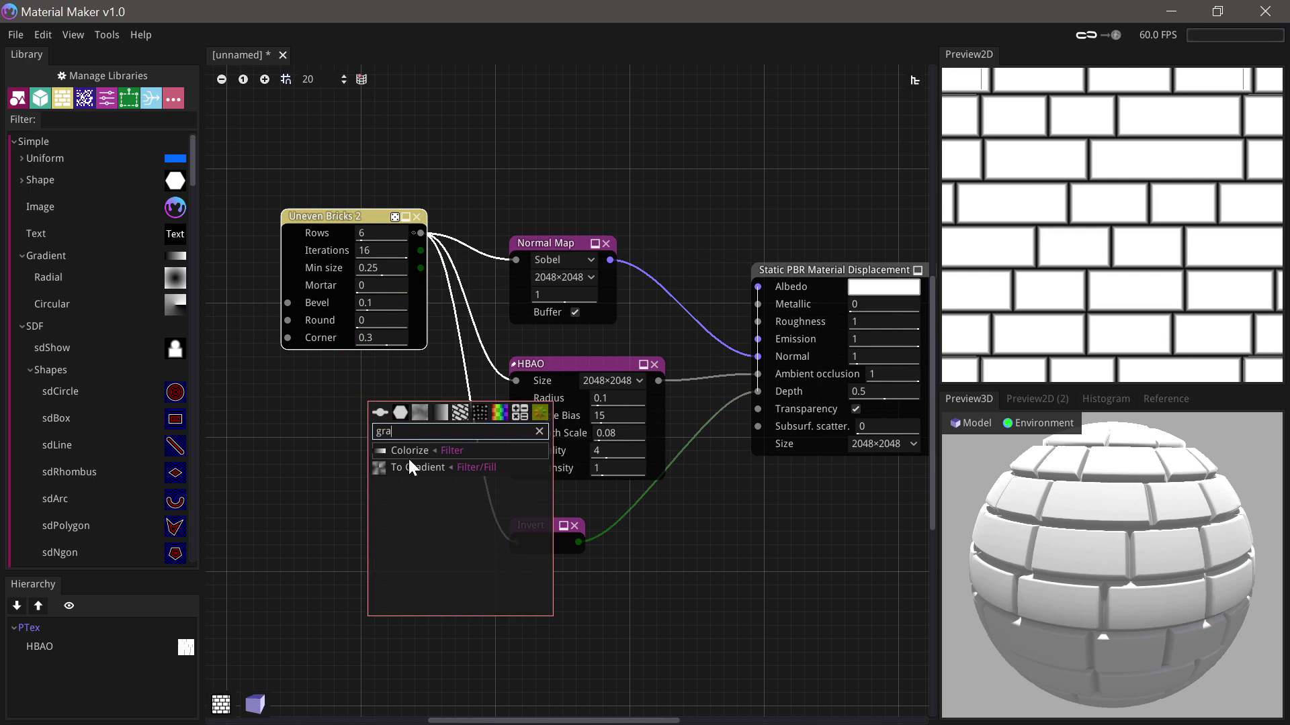
left_click(409, 468)
left_click_drag(415, 380, 348, 402)
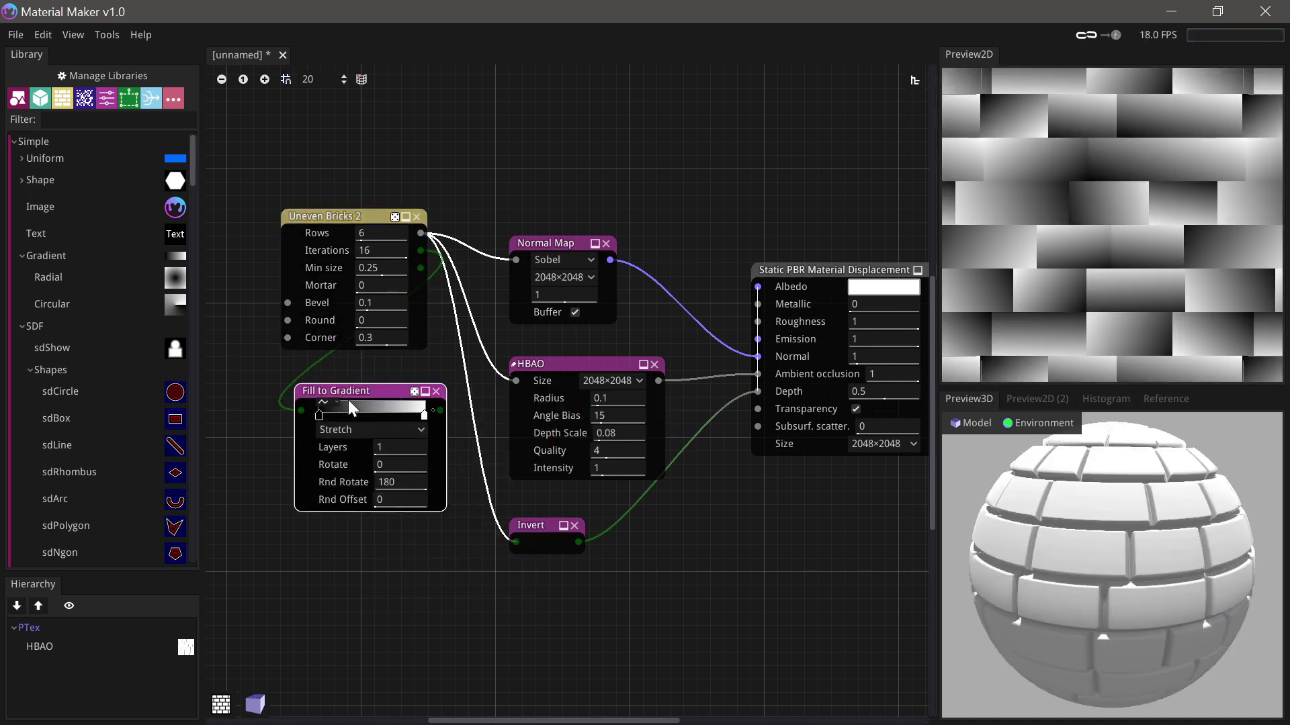
- Set Fill to Gradient's layers to 20 and random offset to 0.21, with the gradient's white stop close to its black stop
left_click(382, 461)
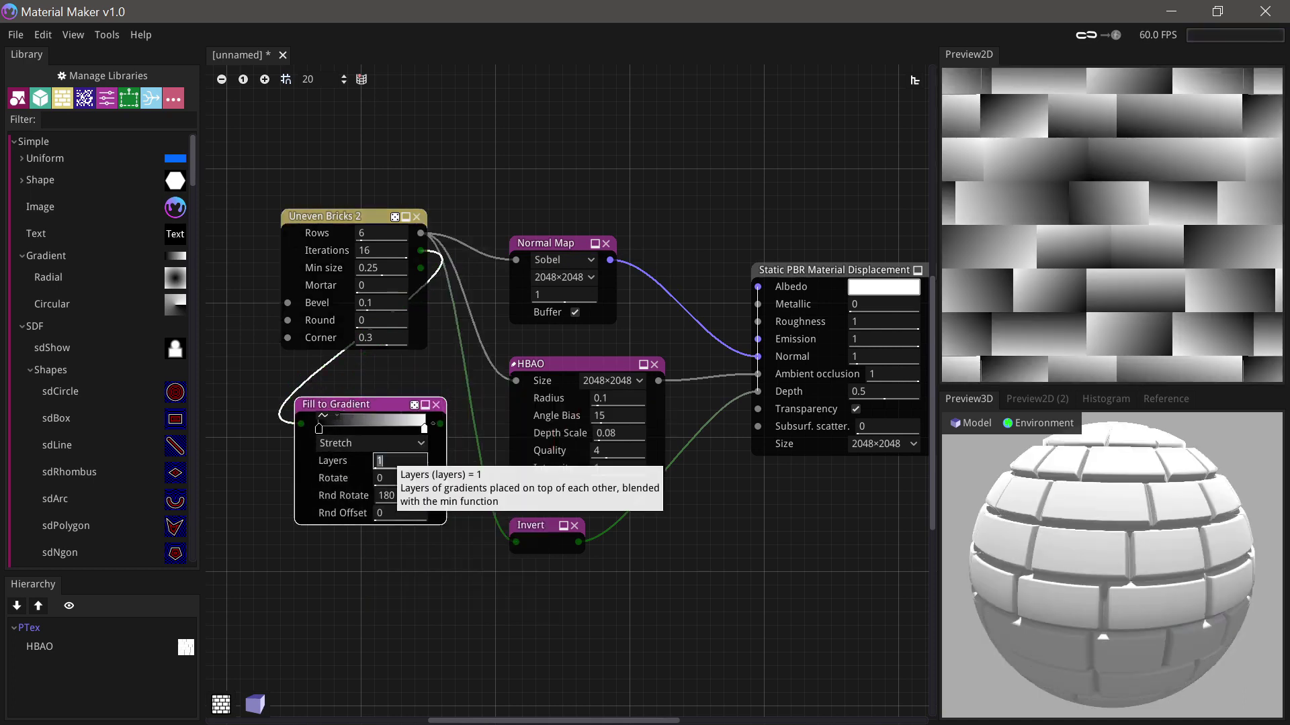
type("20")
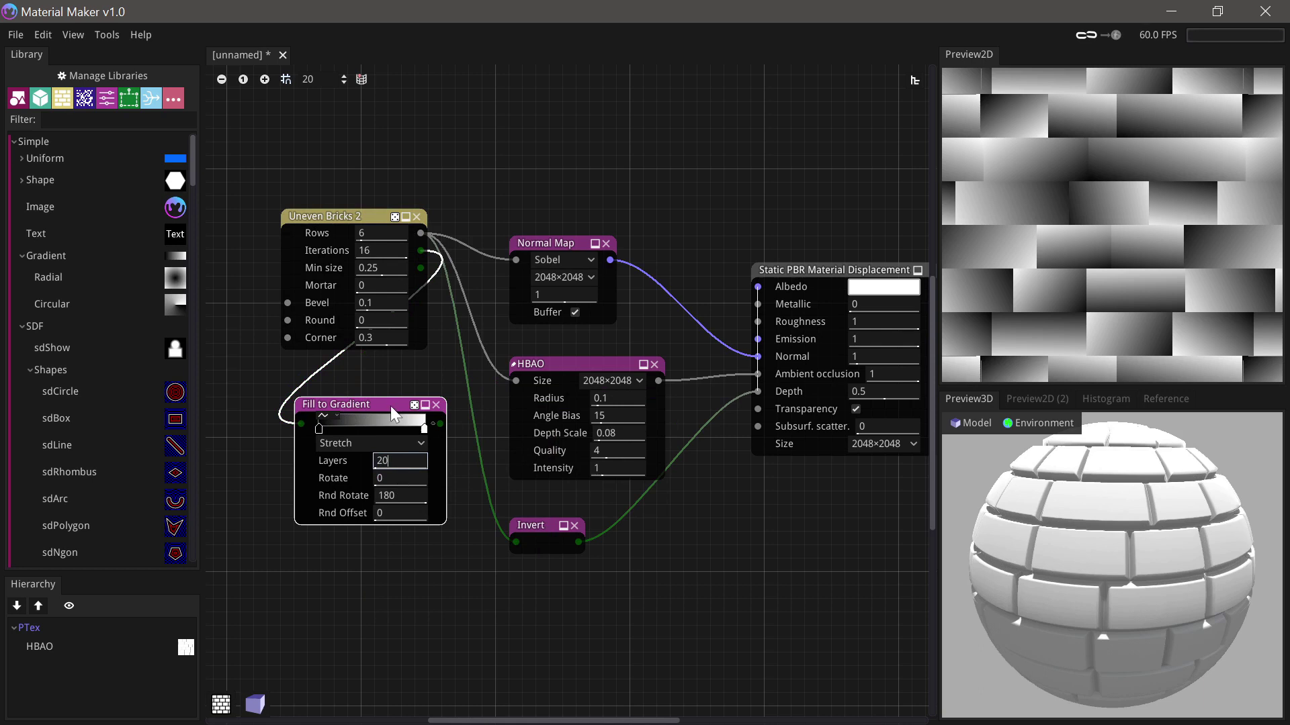
key("Return")
left_click_drag(425, 430, 334, 437)
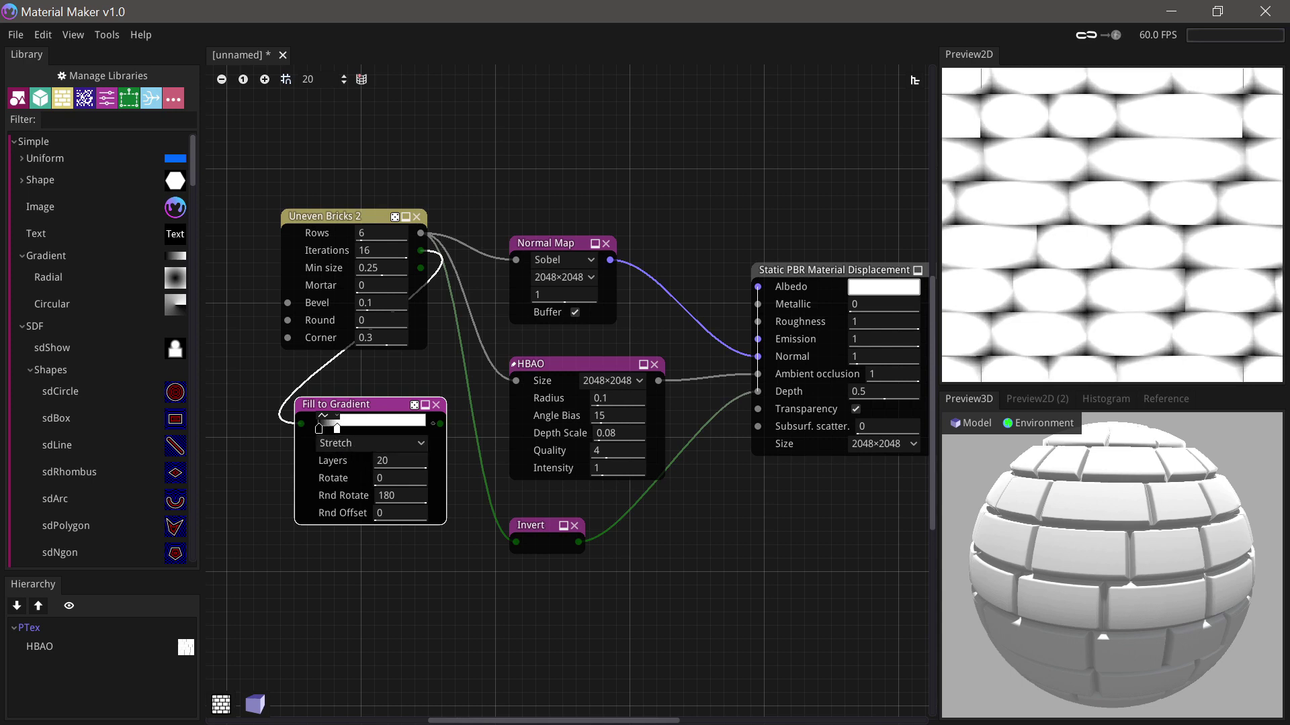
left_click_drag(411, 515, 454, 514)
- Move the Uneven Bricks and Fill to Gradient nodes away from the Normal Map and HBAO nodes to make room between them
left_click_drag(405, 405, 405, 432)
middle_click_drag(414, 364, 488, 411)
left_click_drag(435, 263, 339, 249)
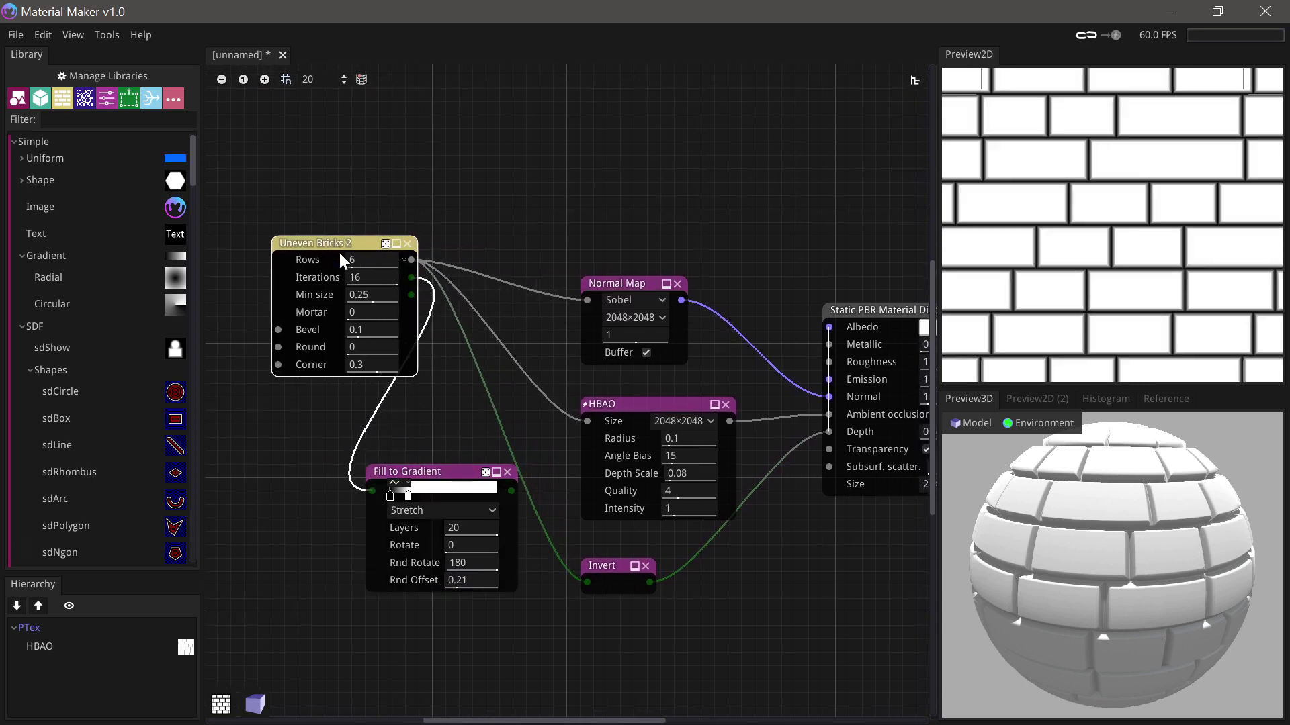
middle_click_drag(453, 441, 514, 411)
left_click_drag(478, 448, 384, 449)
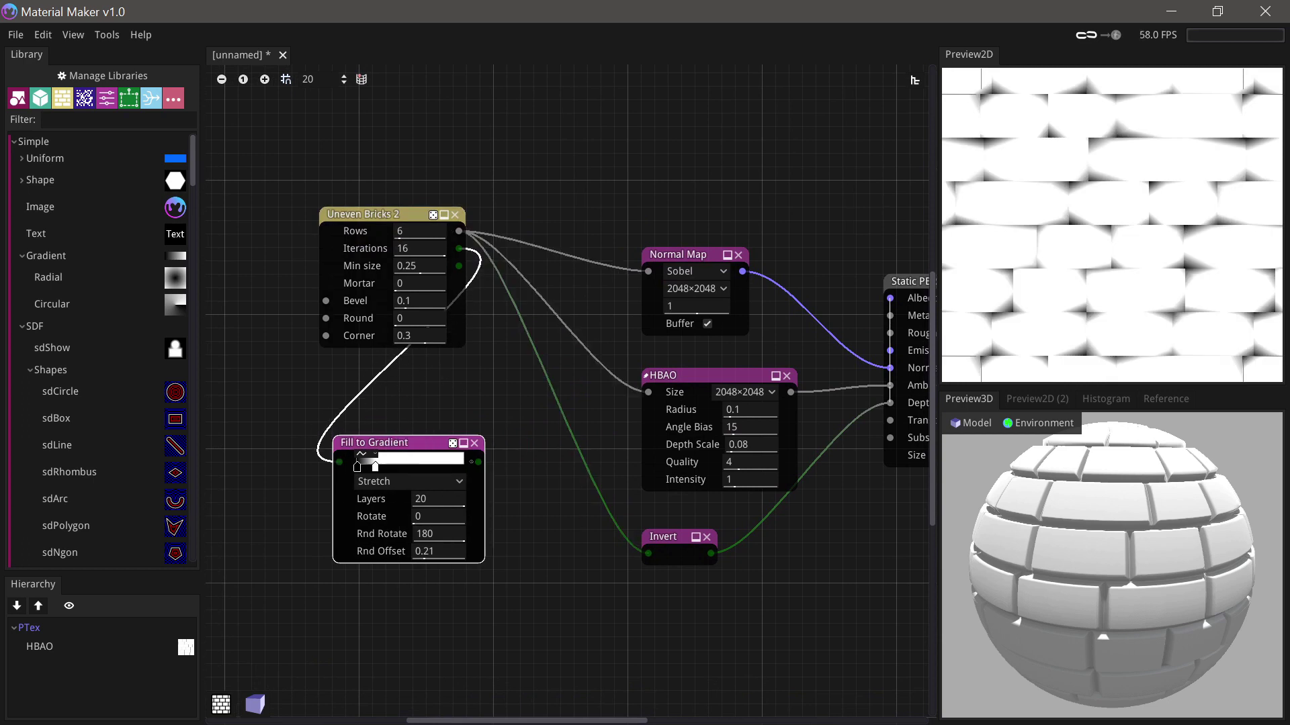
- Add a Blend node with the Fill to Gradient output as Source1 and the brick pattern as Source2
left_click_drag(467, 231, 527, 183)
type("bl")
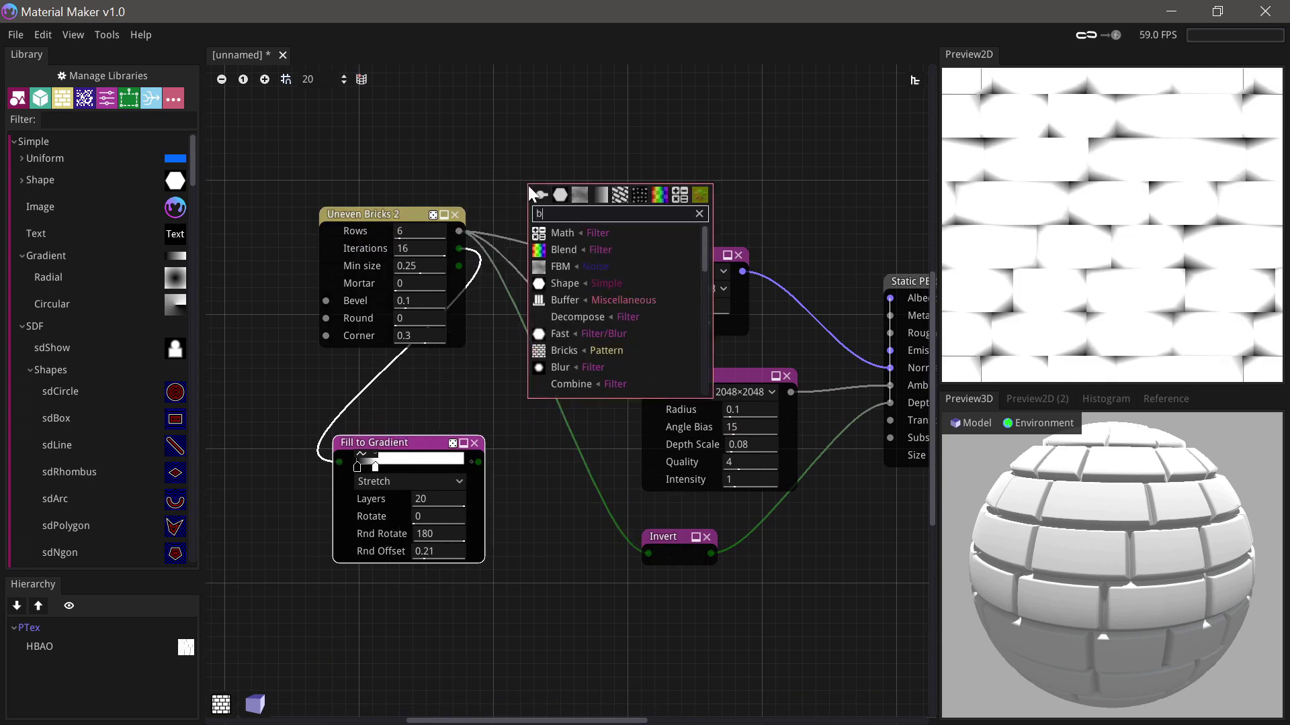
type("e")
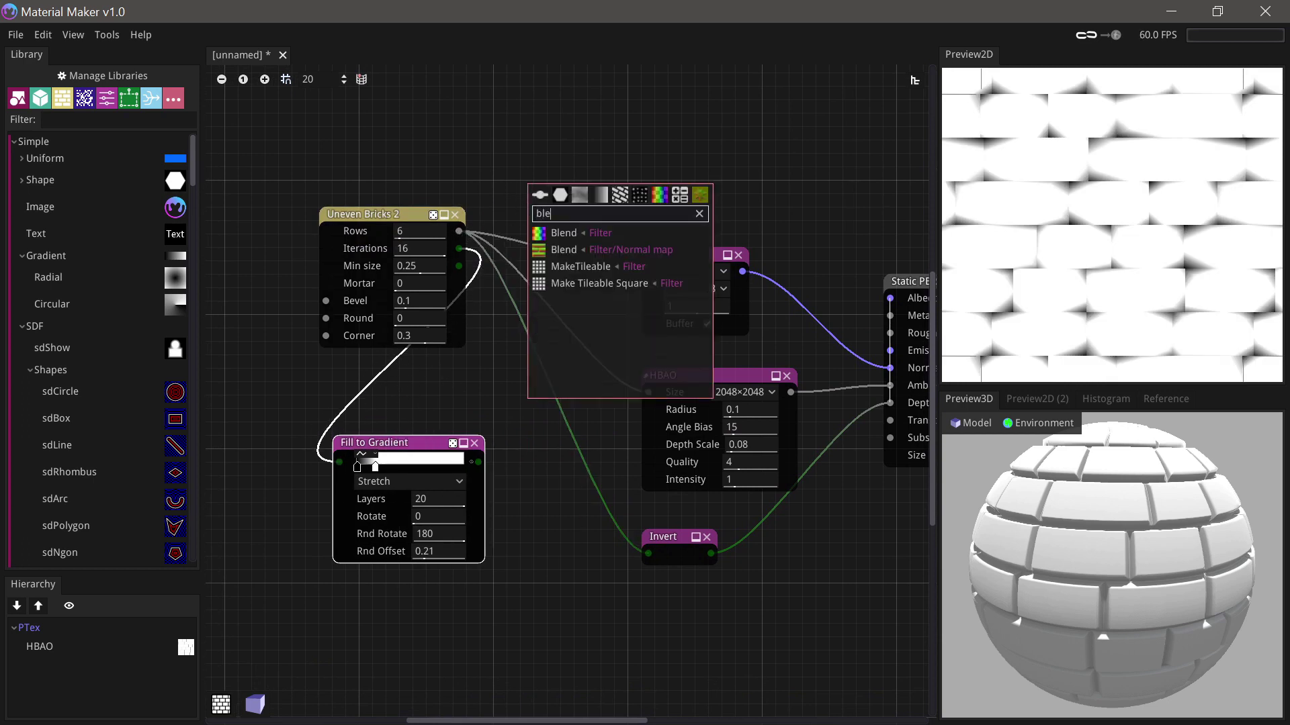
left_click(566, 233)
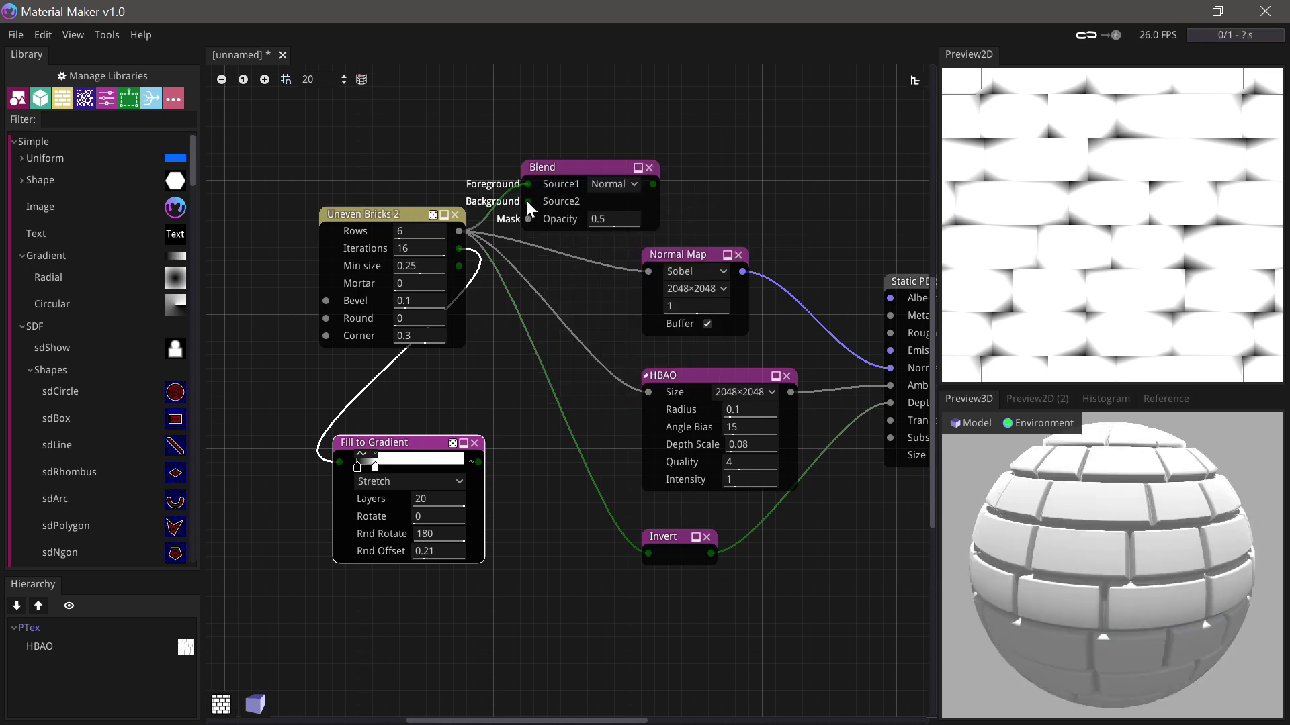
left_click_drag(529, 183, 528, 200)
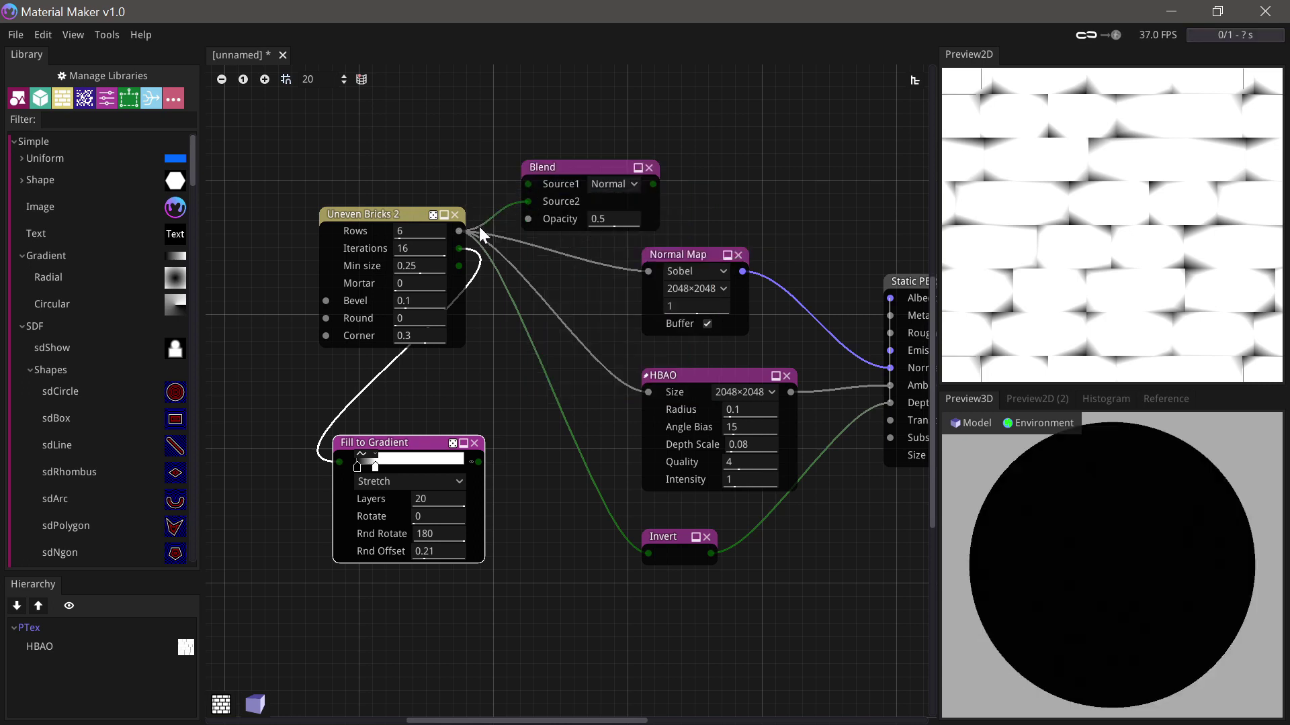
left_click(551, 166)
left_click_drag(478, 463, 528, 184)
- Set the Blend node's mode to Darken and opacity to 1, and shift the node slightly above the bricks node
left_click(618, 183)
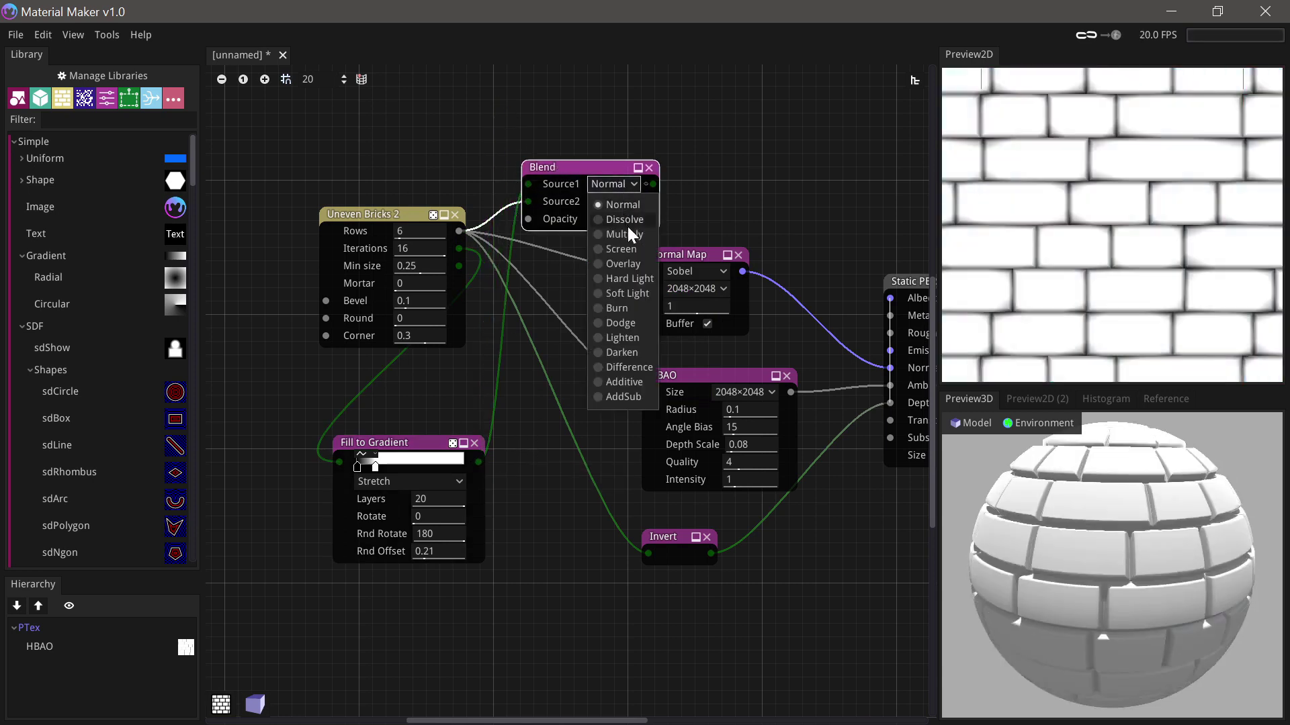
left_click(640, 354)
left_click_drag(600, 166, 614, 145)
left_click_drag(630, 203, 736, 200)
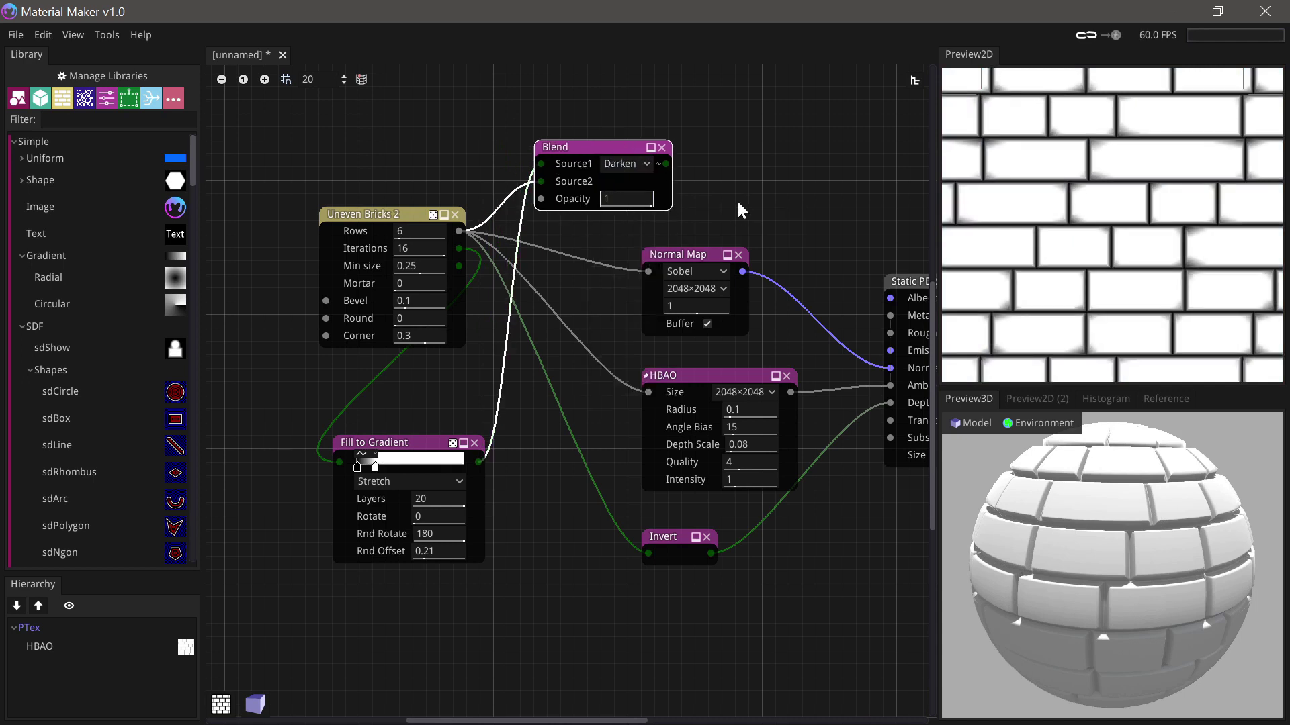
middle_click_drag(725, 151, 727, 135)
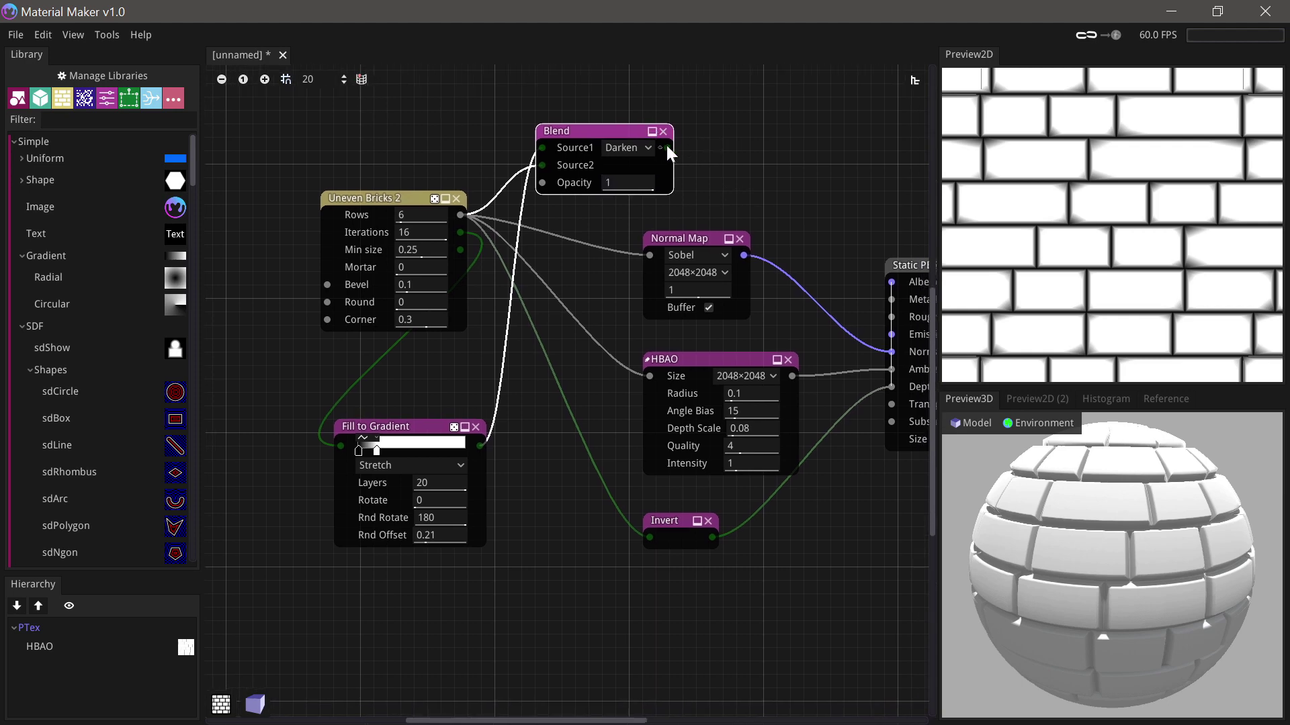
- Connect the Blend output to the Normal Map, HBAO and Invert inputs in place of the direct brick pattern
left_click_drag(667, 147, 648, 255)
left_click_drag(667, 148, 649, 375)
left_click_drag(666, 148, 647, 536)
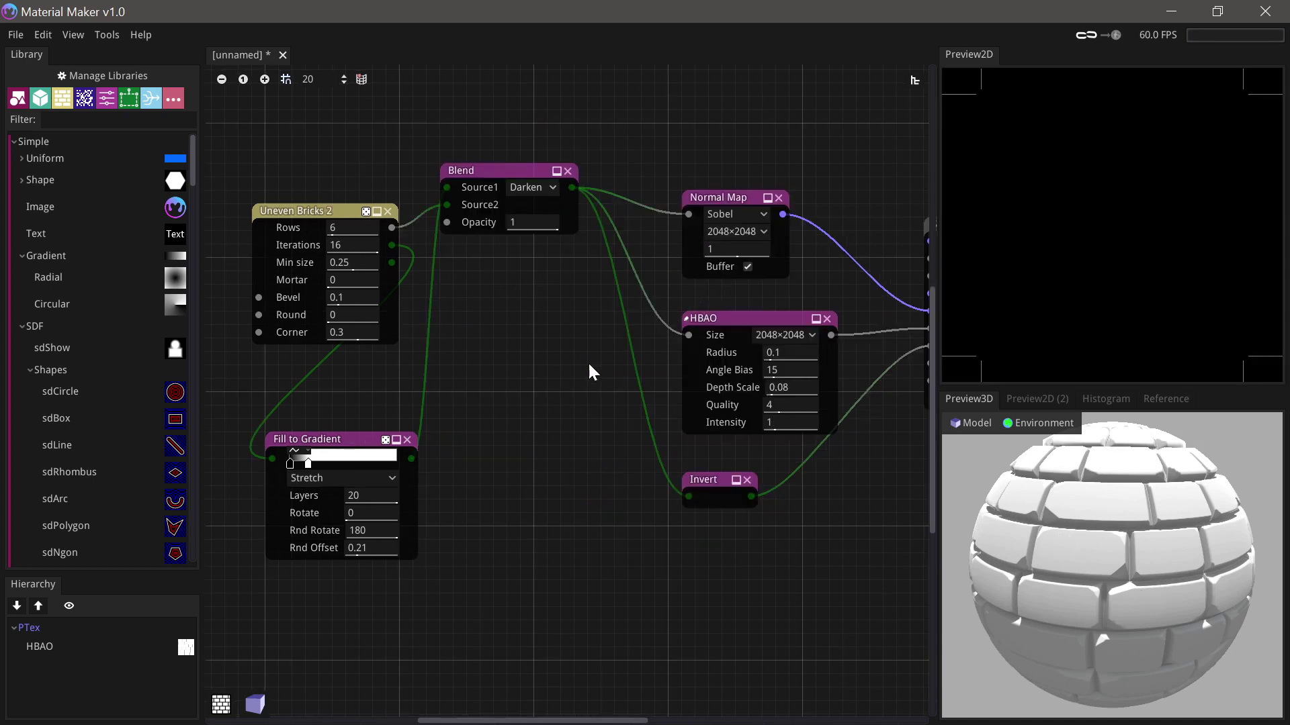
scroll(583, 451, "left", 1)
scroll(583, 450, "down", 1)
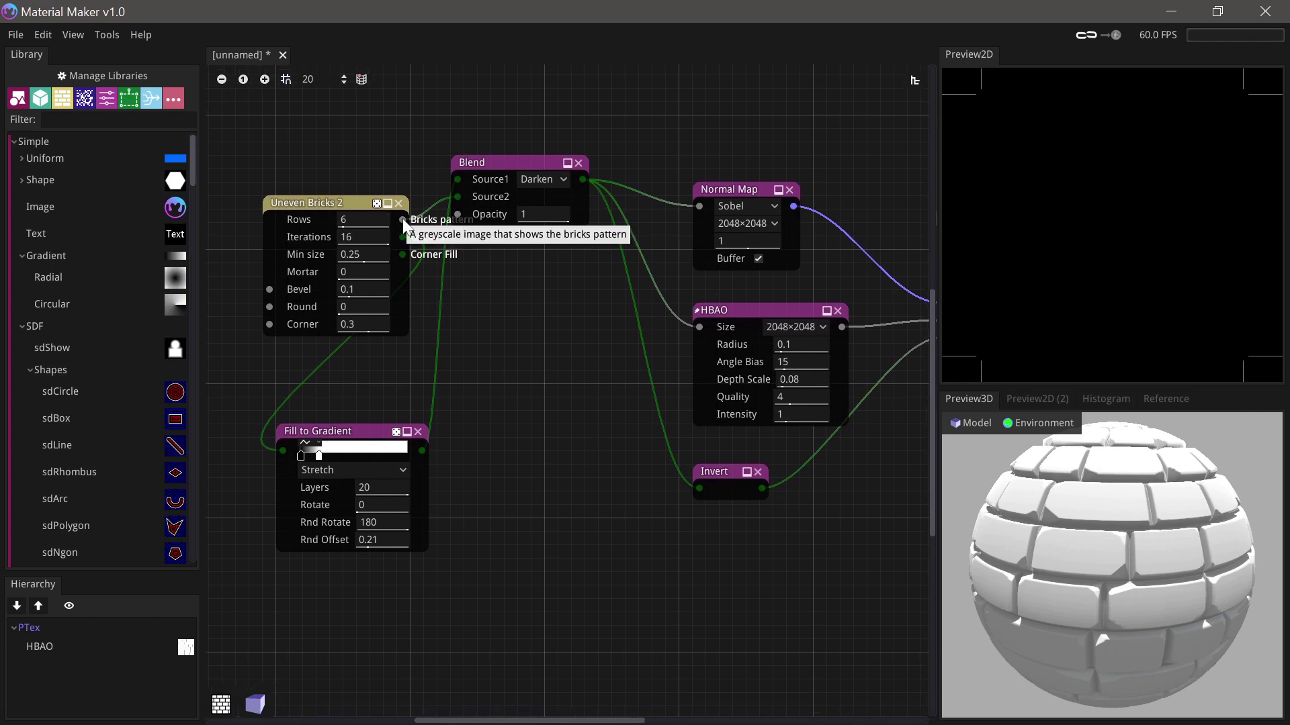
- Insert a reroute node on the Blend output and place it between Blend and the Normal Map, HBAO and Invert nodes
left_click_drag(402, 220, 458, 196)
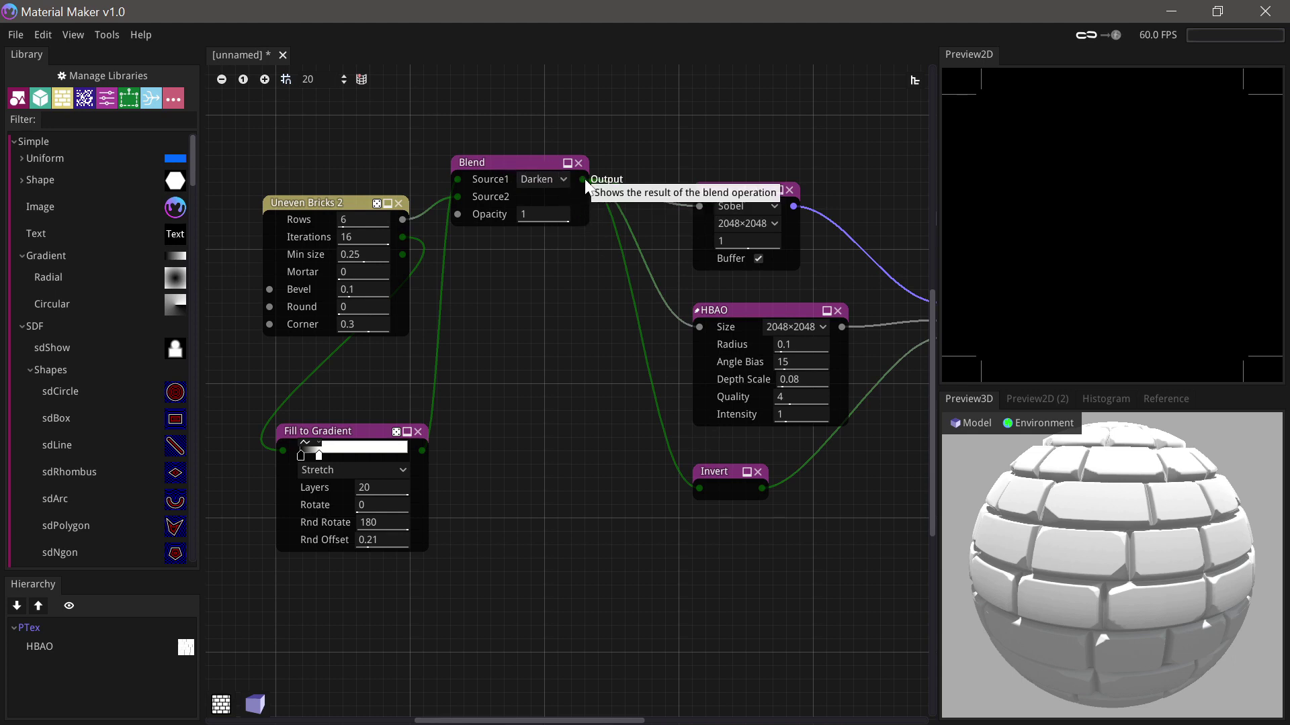
key("shift+r")
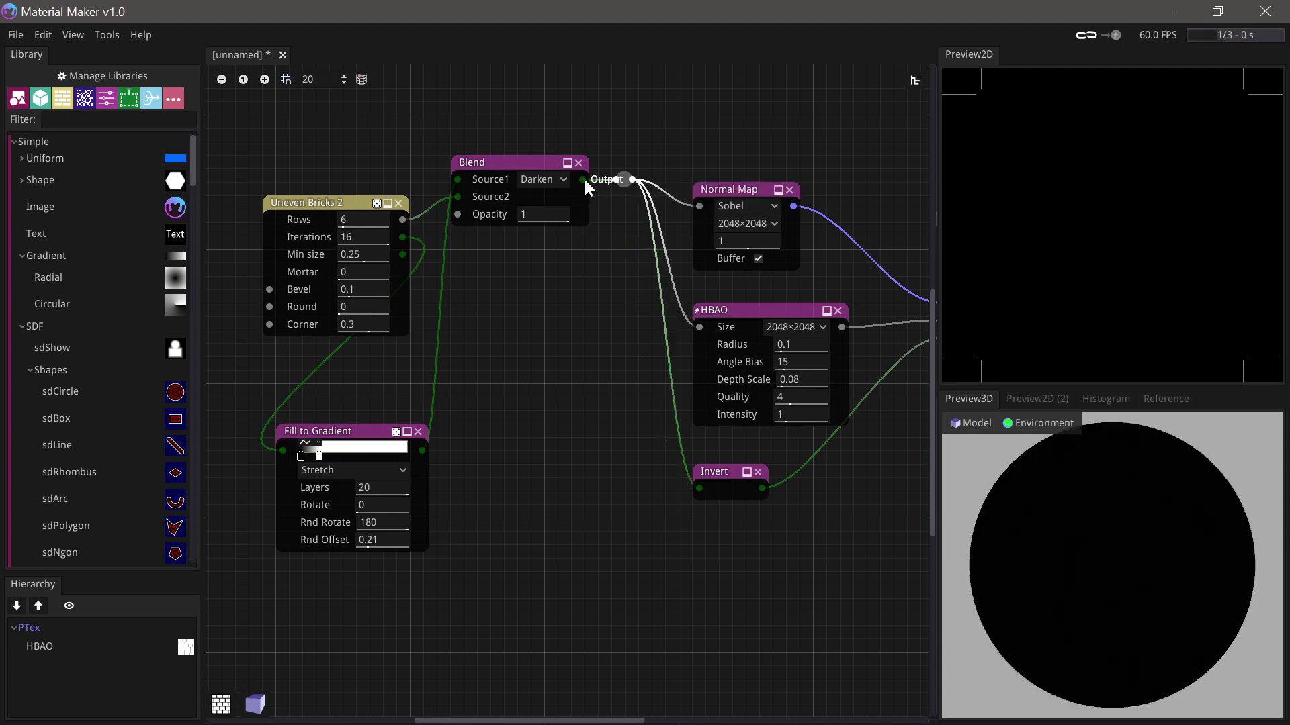
left_click_drag(624, 183, 621, 339)
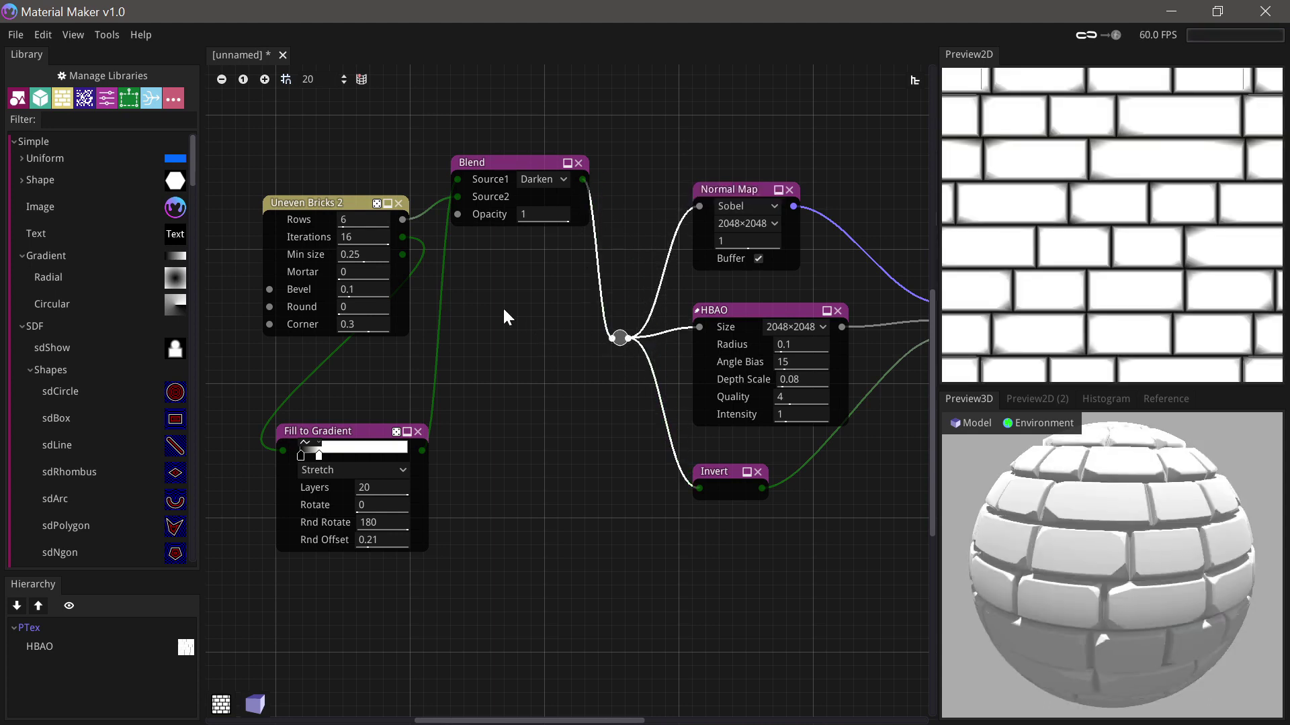
- Feed the reroute node directly from the brick pattern, and switch its input back to the Blend output
left_click_drag(403, 220, 619, 338)
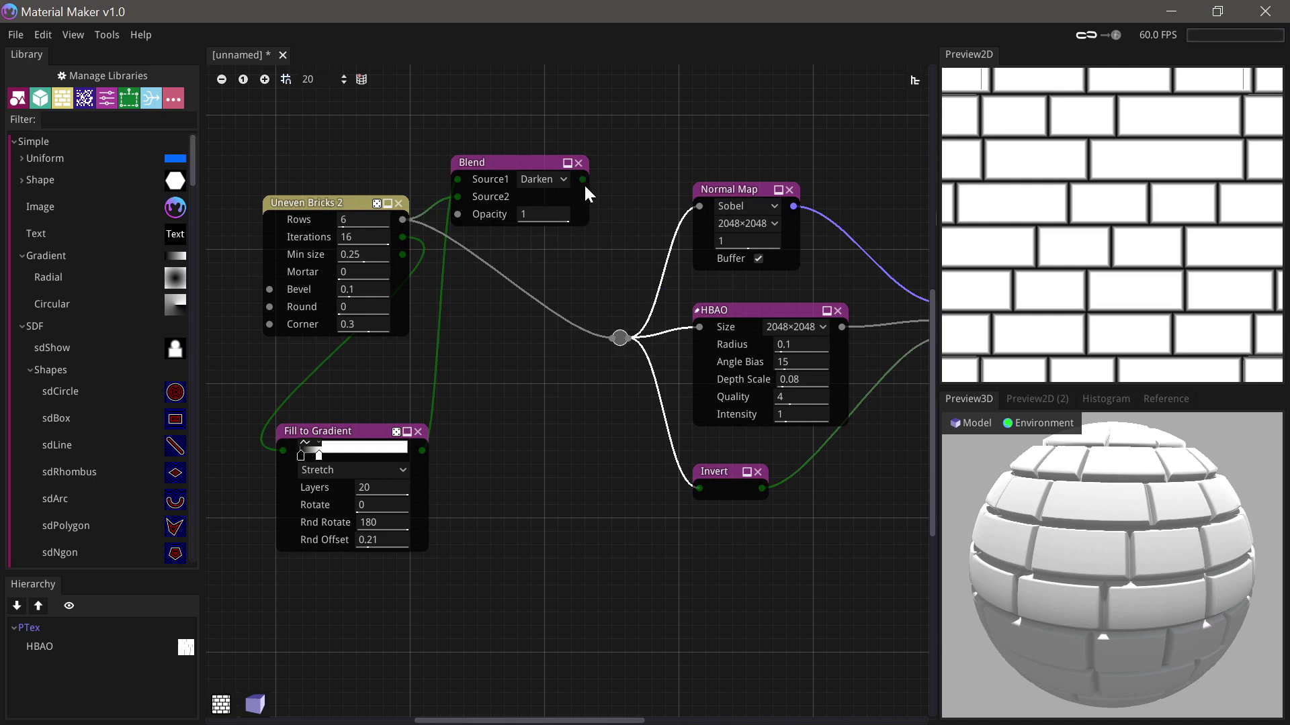
left_click_drag(582, 179, 618, 337)
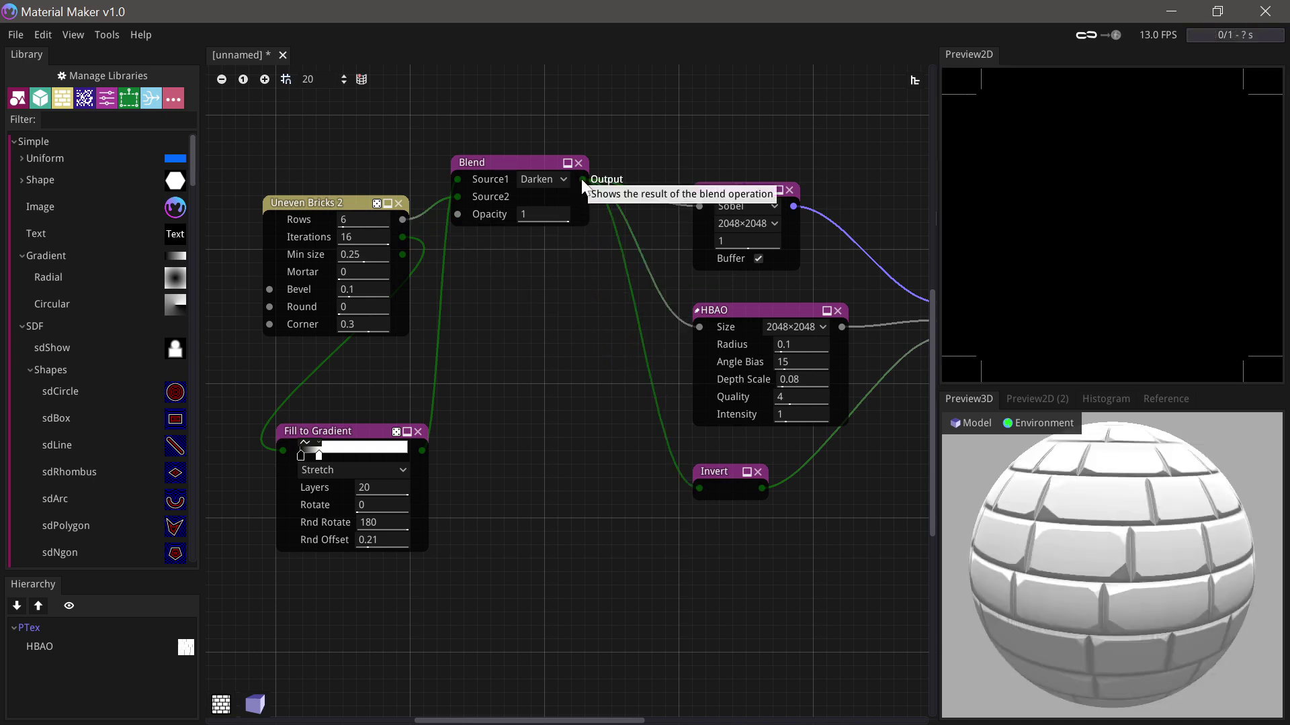
left_click(614, 336)
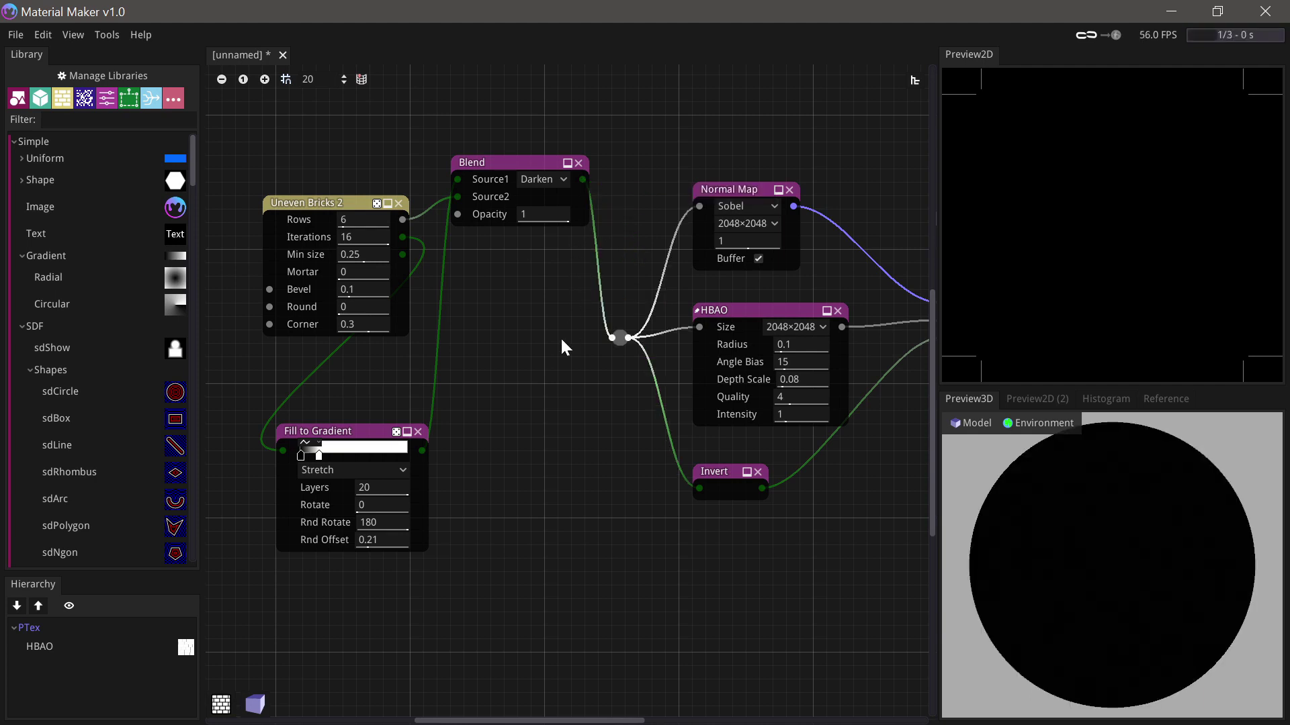
- Add a second Fill to Gradient node fed by the bricks' fill output, and place it below the first one
scroll(424, 589, "down", 1)
left_click_drag(1048, 537, 960, 540)
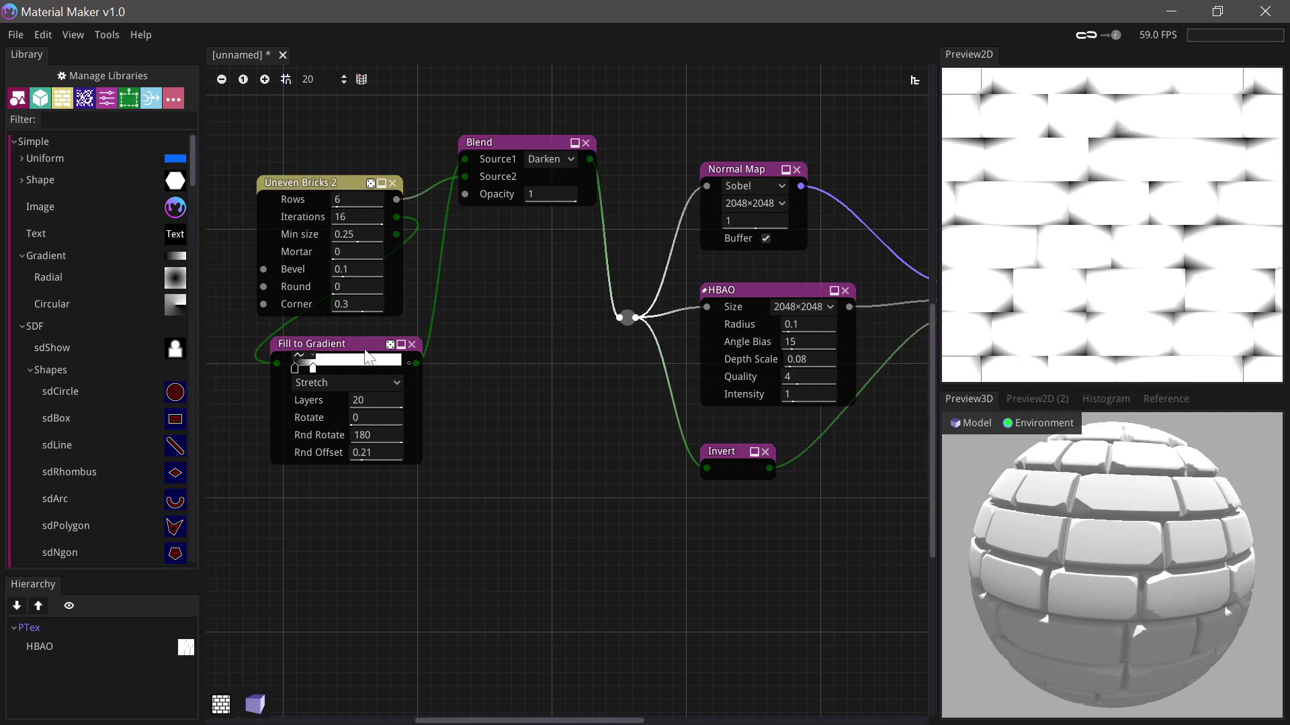
left_click_drag(356, 344, 356, 357)
left_click_drag(395, 217, 268, 524)
type("fill")
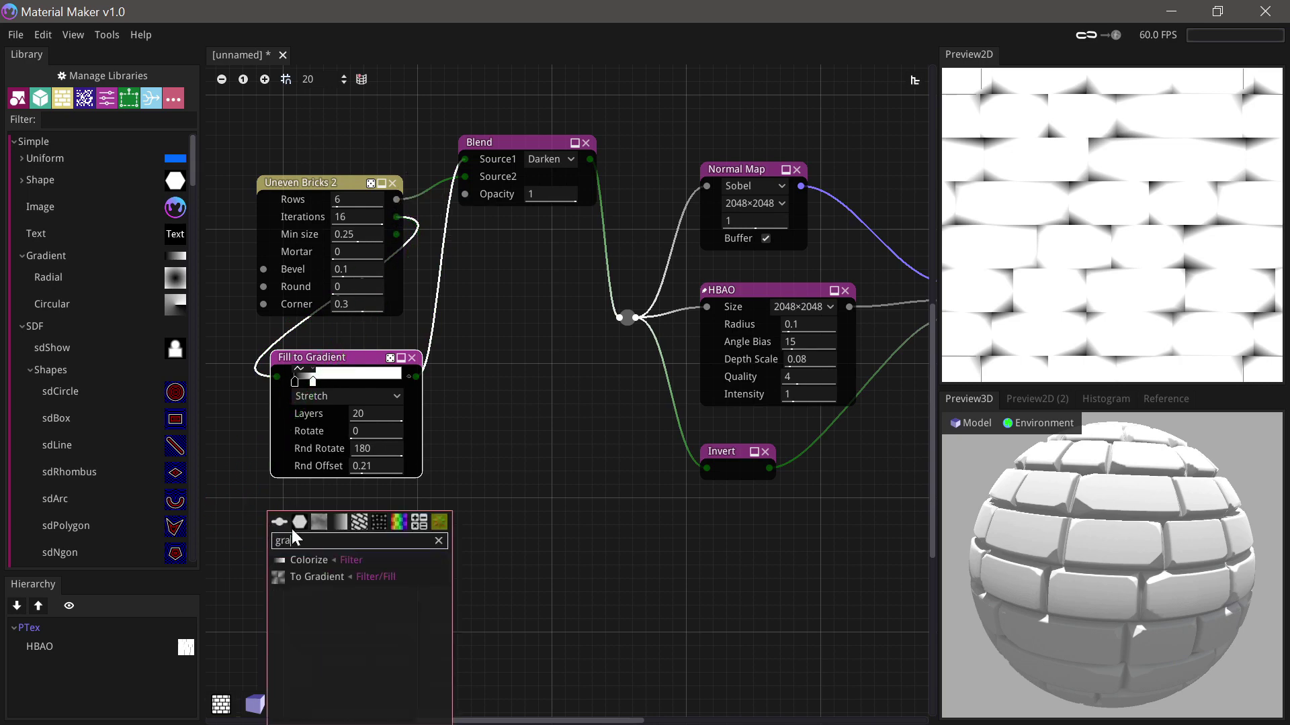
left_click(301, 578)
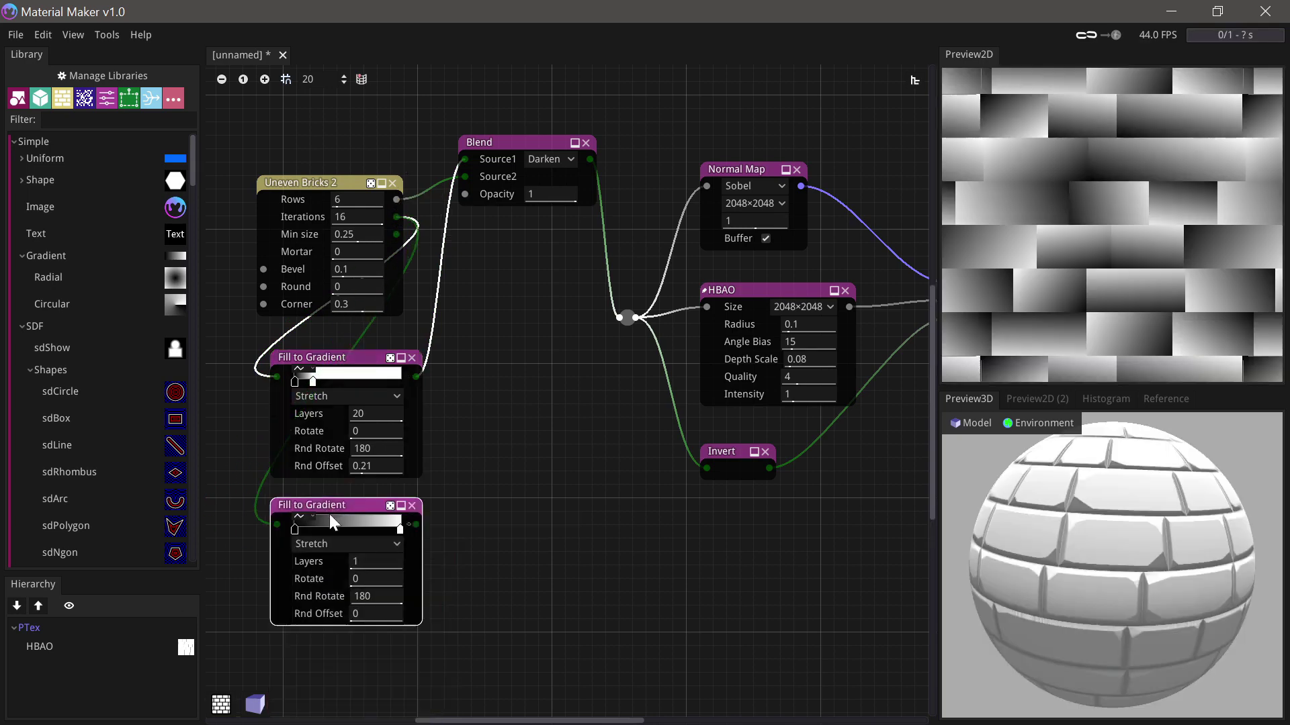
left_click_drag(325, 514, 334, 528)
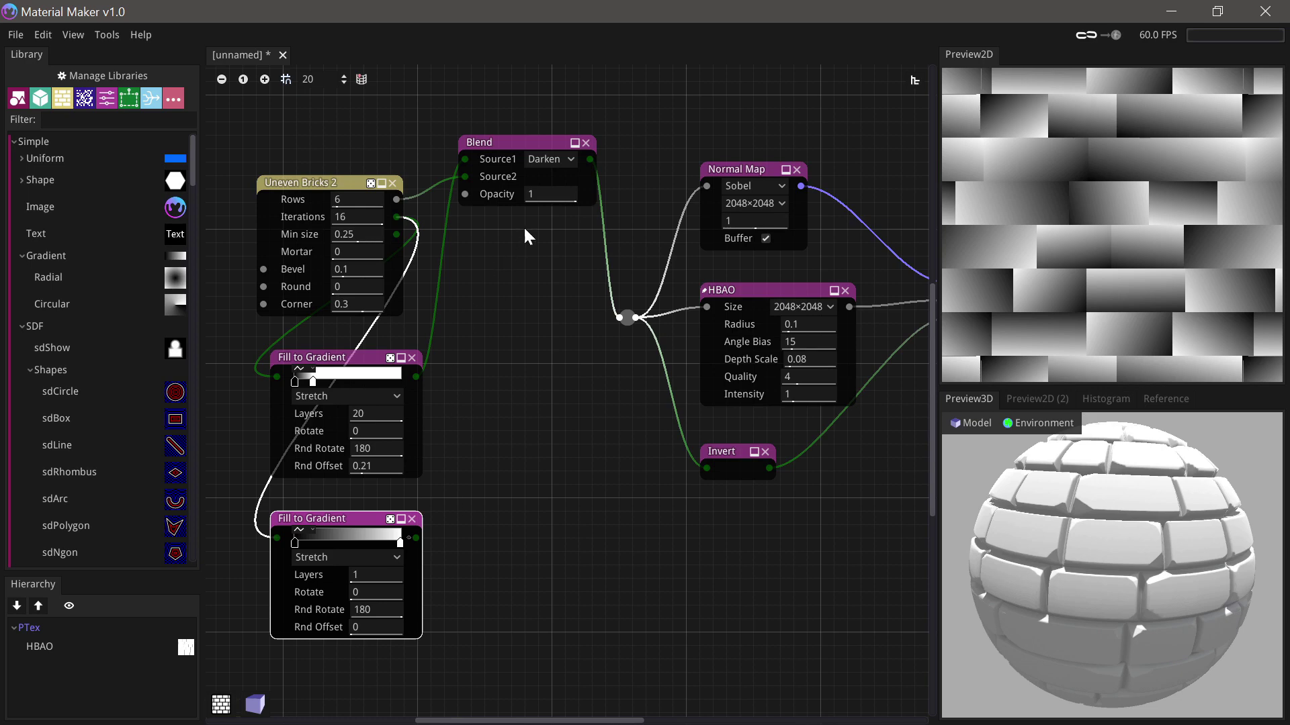
- Add a second Blend node with the Darken Blend's output as its Source2, and align it below that node
left_click_drag(590, 159, 479, 291)
type("blend")
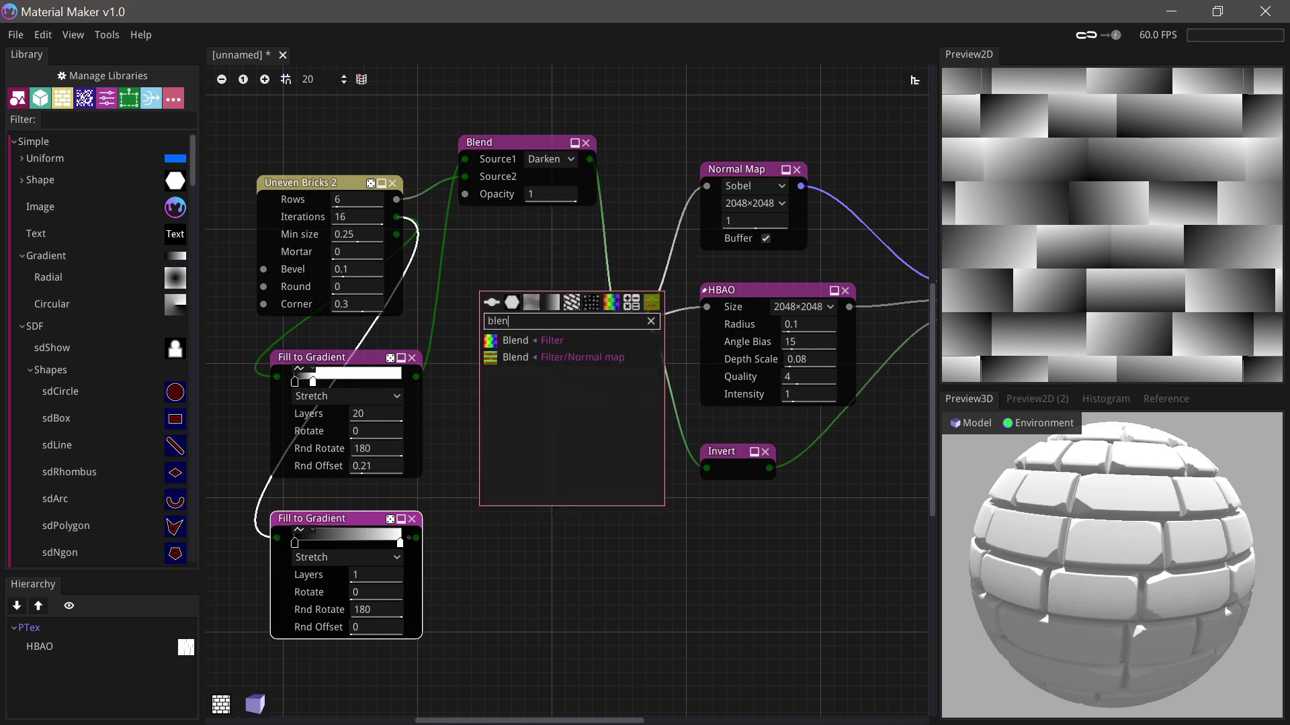
left_click(508, 342)
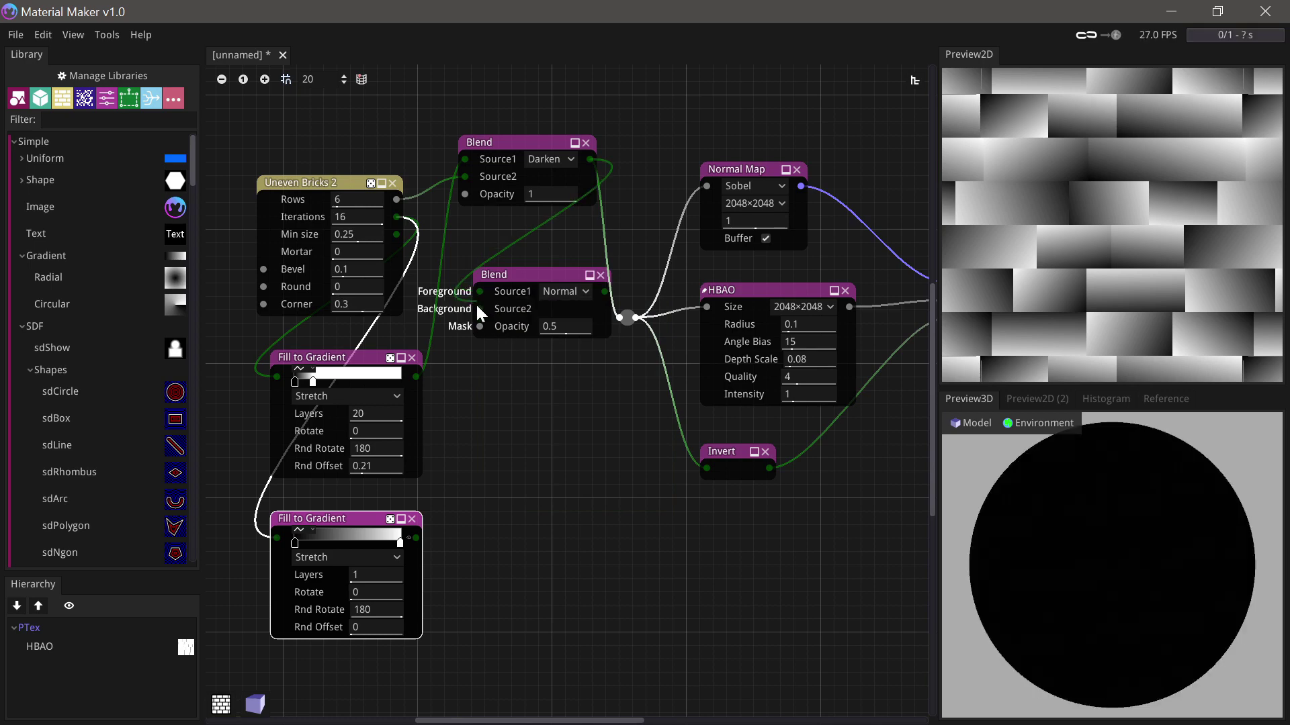
left_click_drag(501, 285, 486, 289)
- Set the second Blend node to Multiply and feed the lower Fill to Gradient into its Source1
left_click(550, 294)
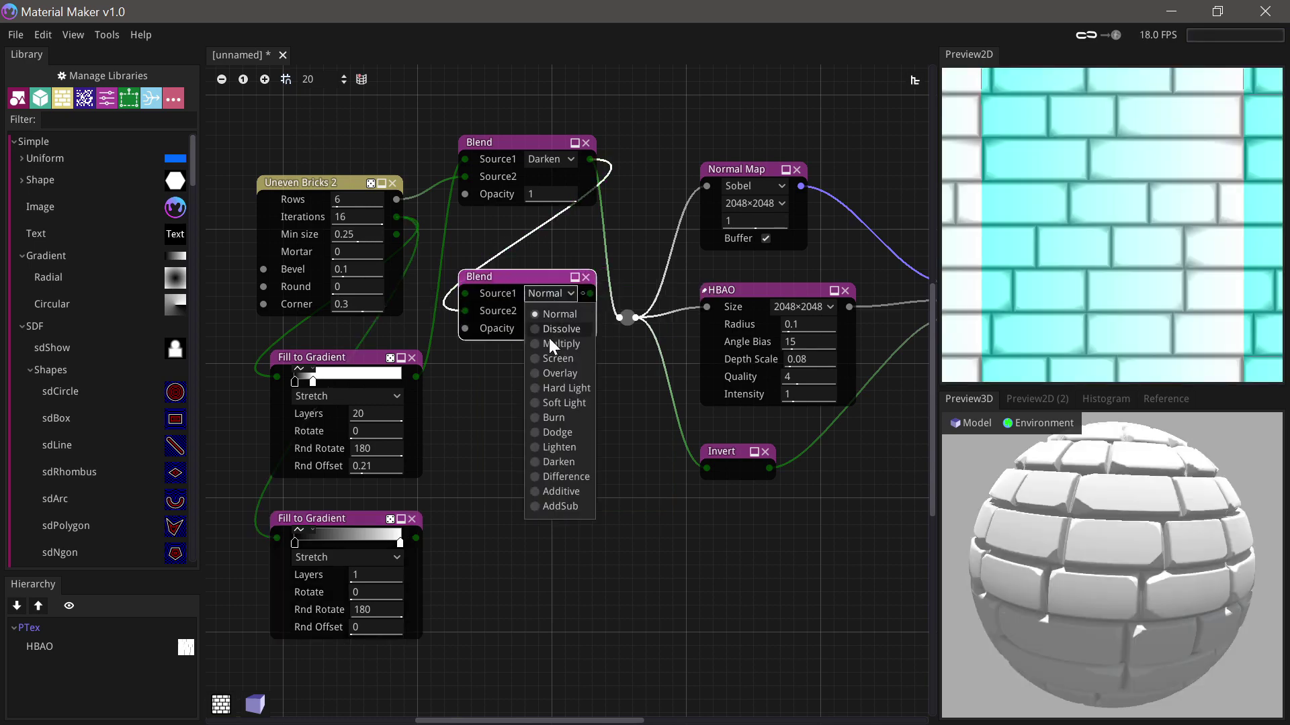
left_click(552, 336)
left_click_drag(417, 538, 465, 290)
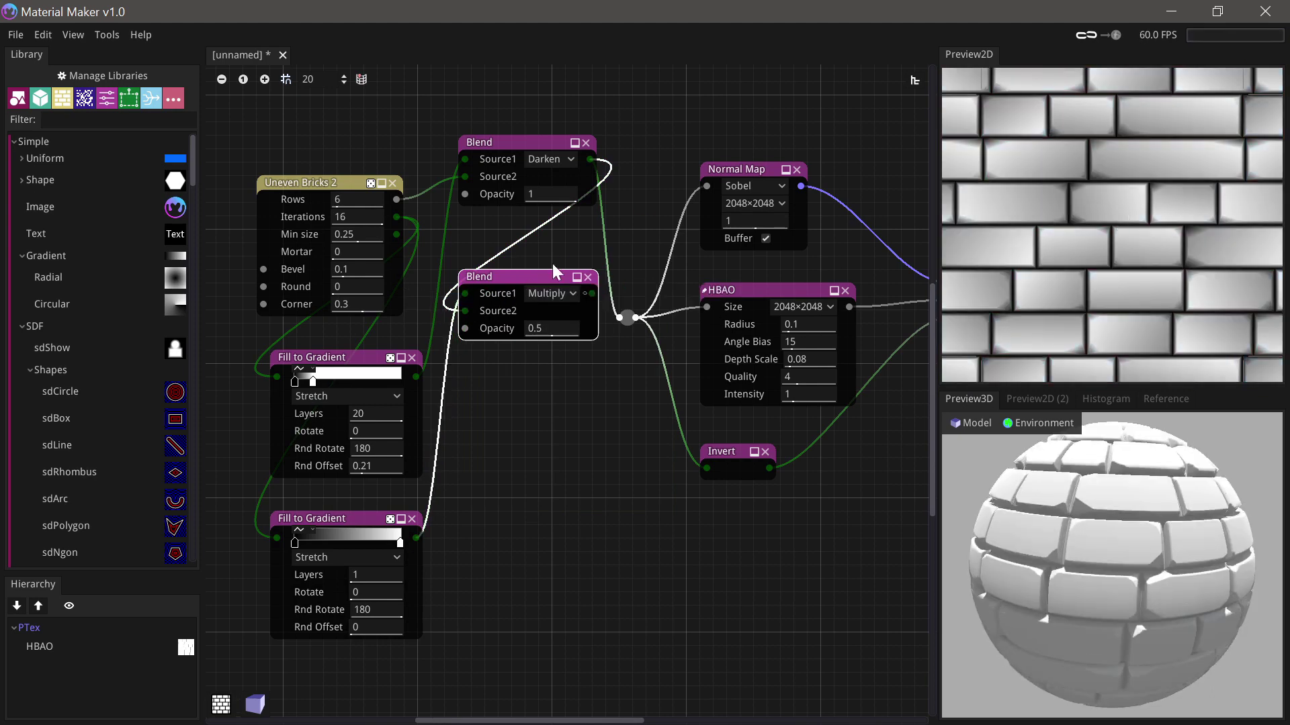
- Connect the Multiply Blend's output to the reroute node and set its opacity to 0.75
left_click_drag(567, 329, 524, 357)
left_click_drag(592, 293, 619, 317)
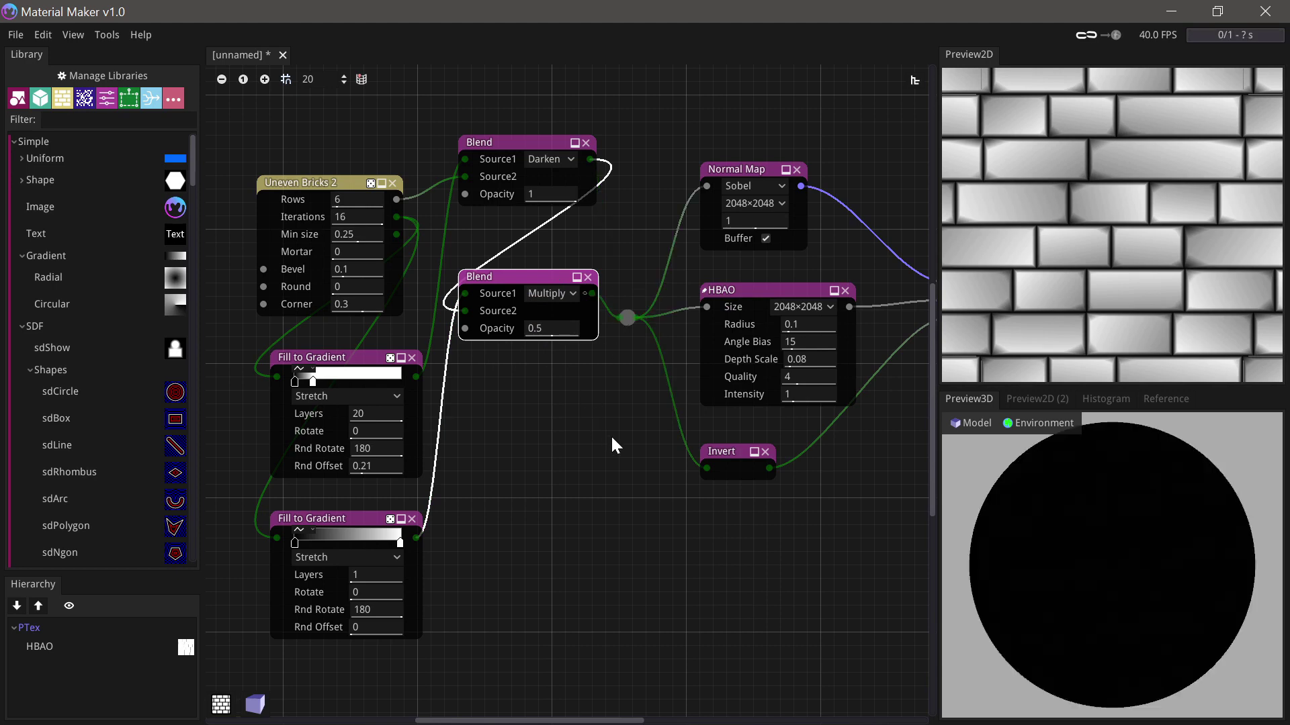
left_click_drag(1108, 558, 1108, 578)
left_click_drag(570, 332, 634, 331)
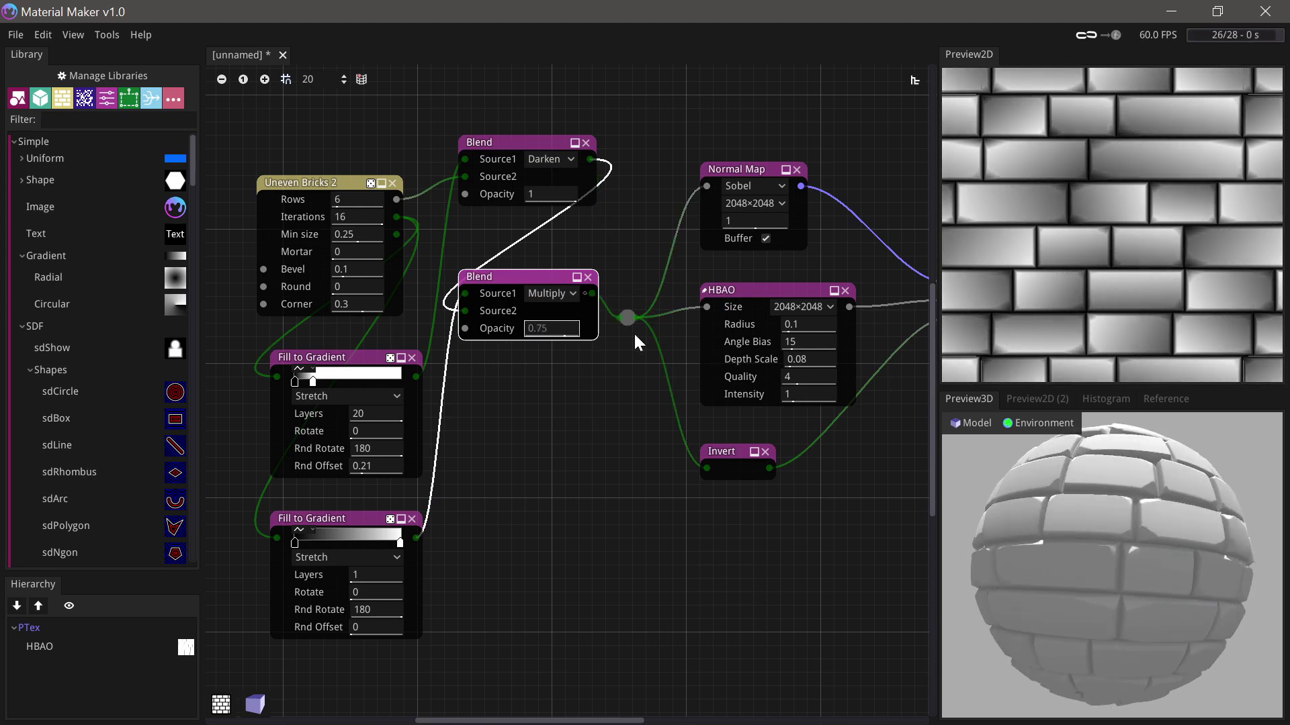
left_click_drag(1045, 526, 1045, 581)
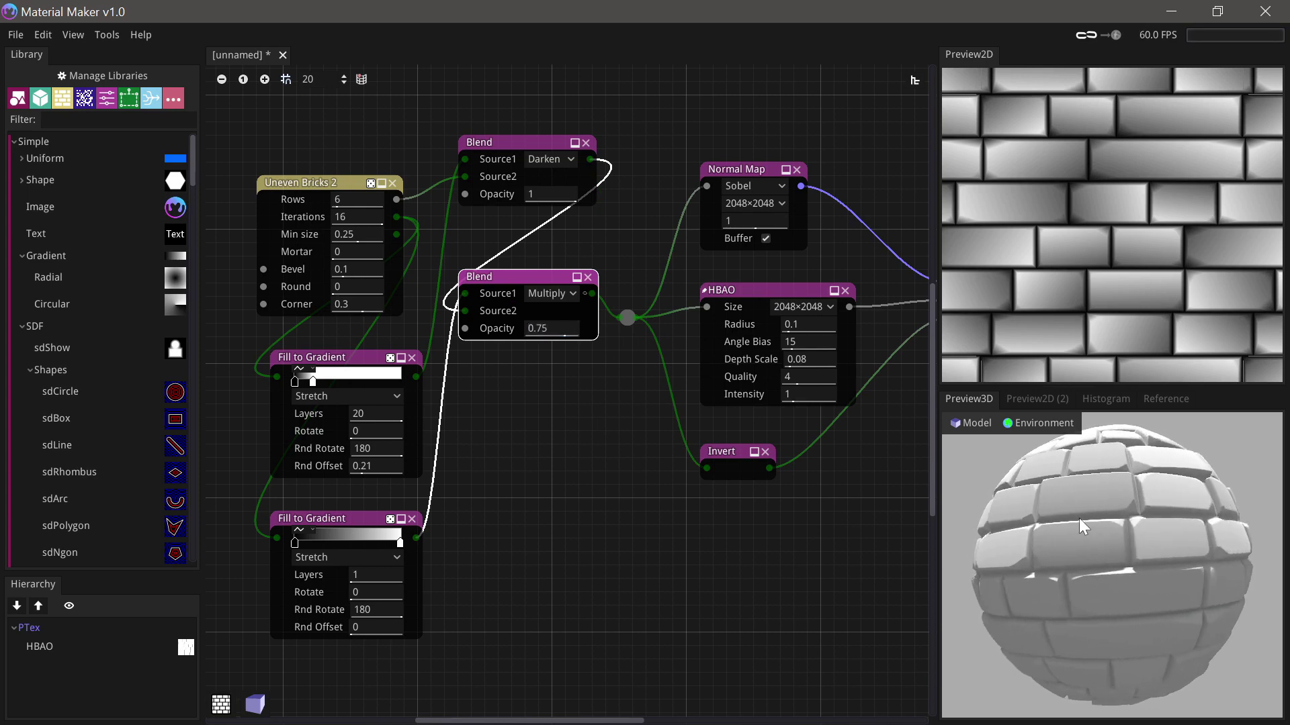
left_click(646, 444)
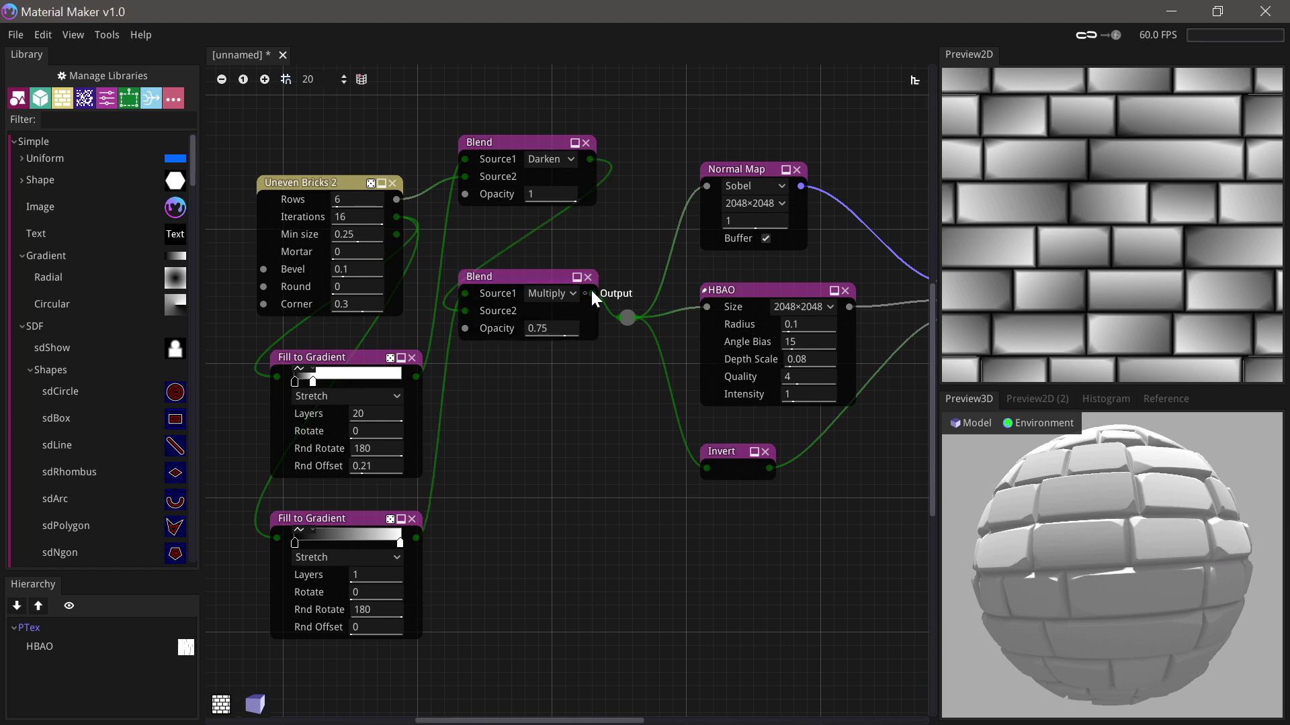
left_click_drag(1140, 546, 1103, 560)
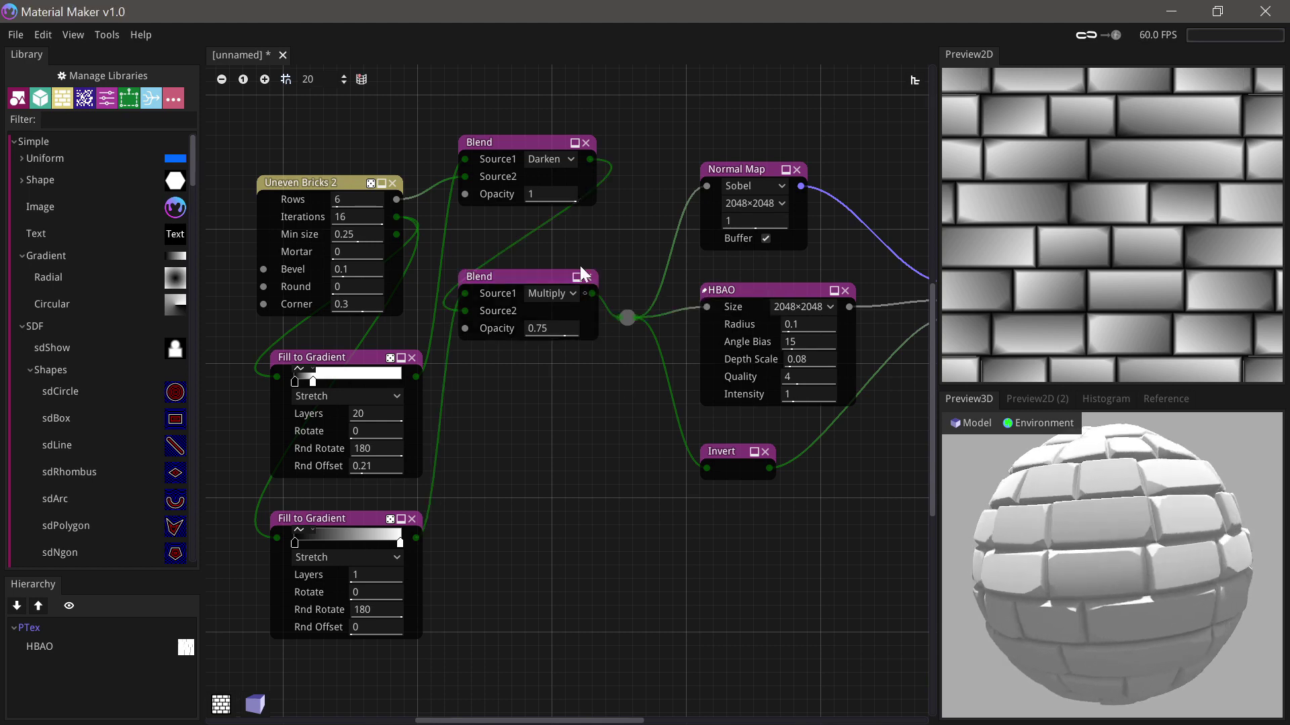
- Add a Multi Warp node fed by the Multiply Blend's output, and place it below that Blend
left_click_drag(590, 294, 497, 401)
type("mul")
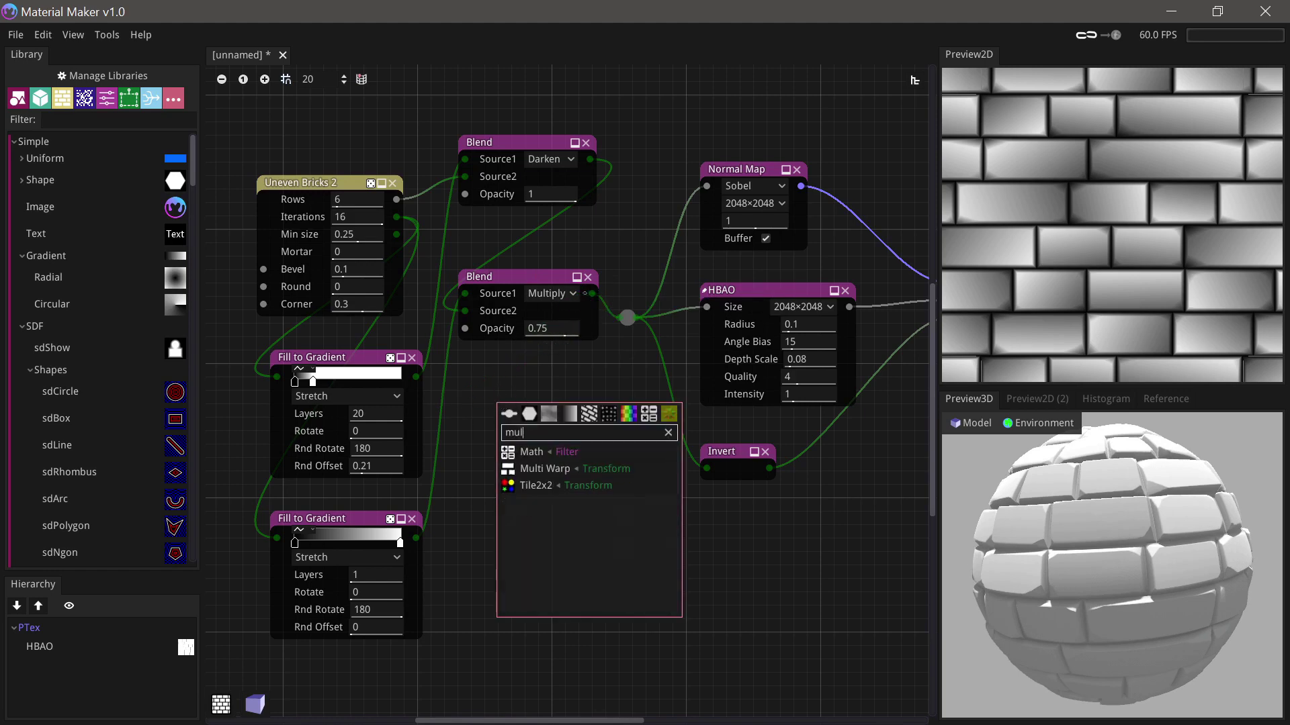
left_click(546, 469)
left_click_drag(562, 394, 561, 441)
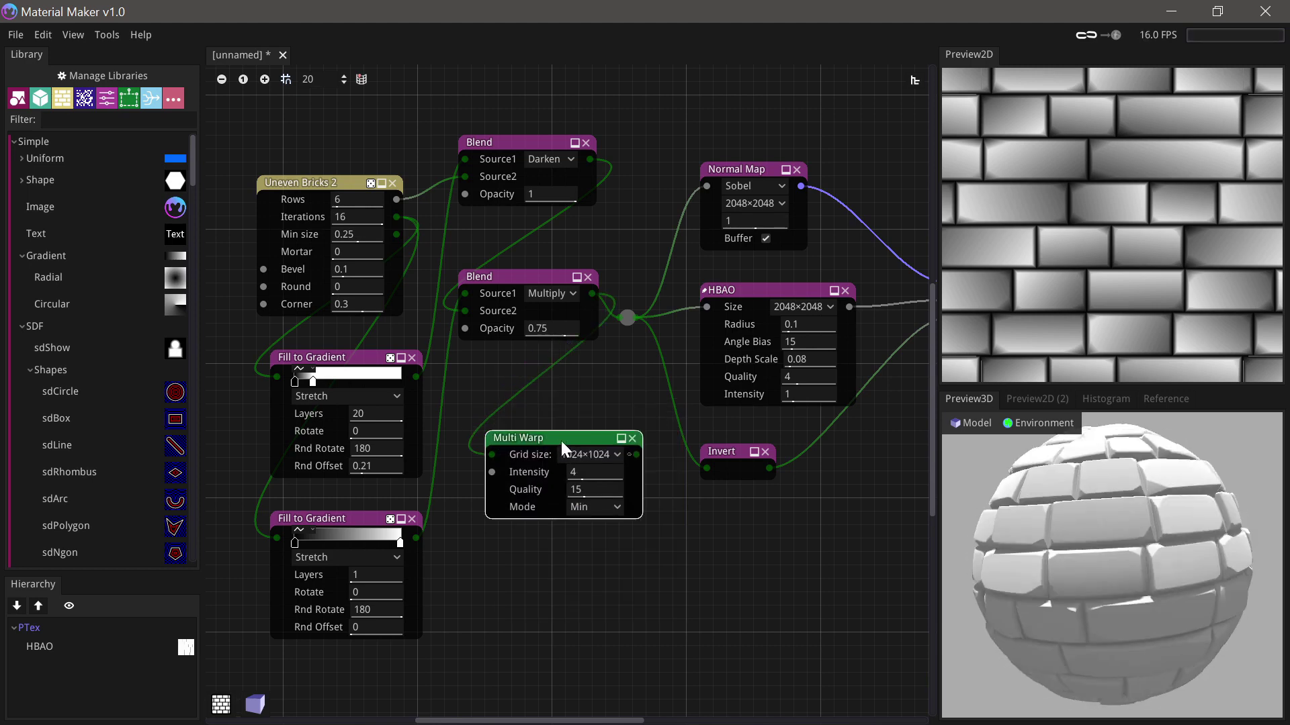
middle_click_drag(501, 547, 513, 485)
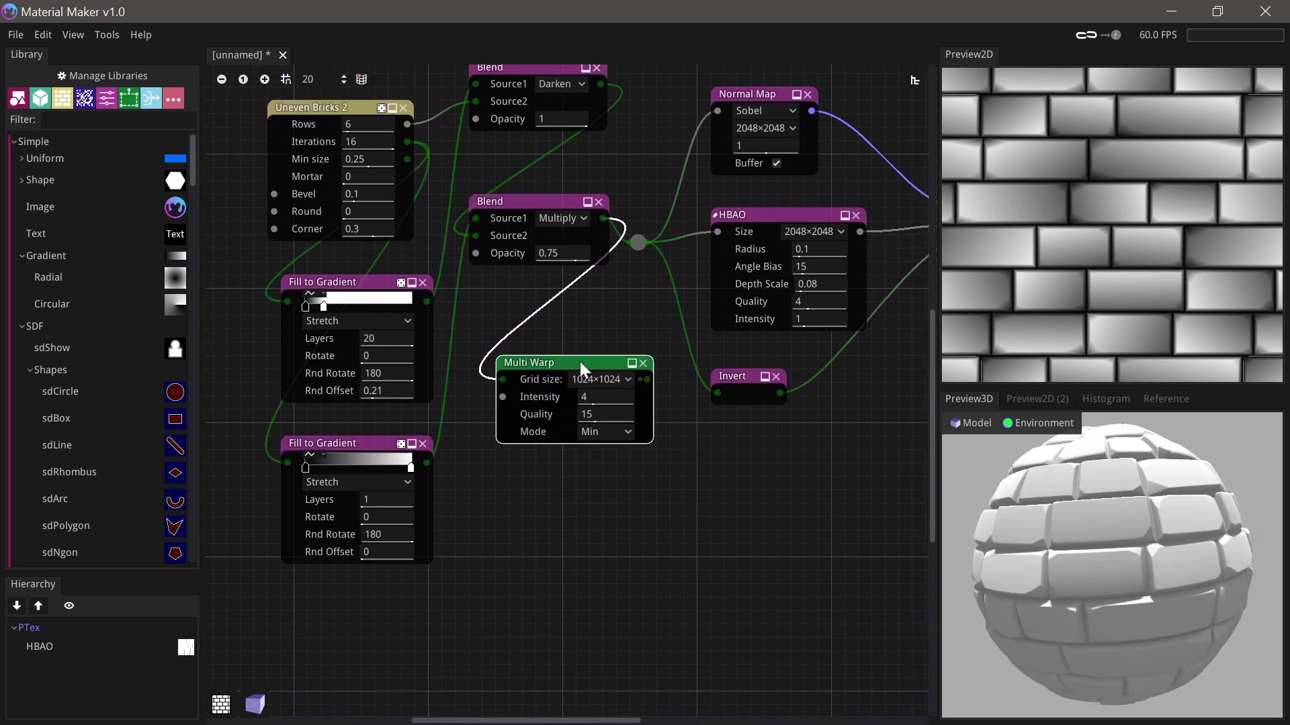
left_click_drag(578, 360, 590, 373)
- Add an FBM Noise node below Multi Warp, set its noise to Perlin, and connect it to the Intensity input
right_click(518, 513)
type("fbm")
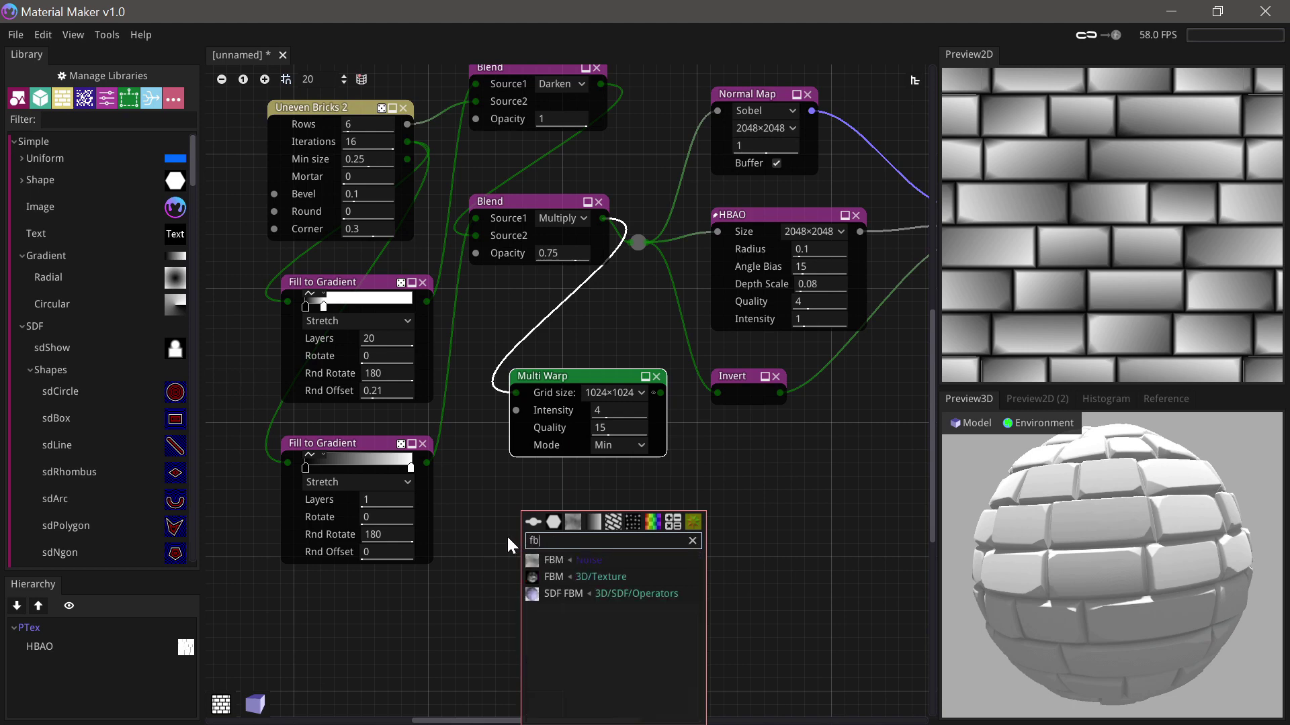
left_click(568, 562)
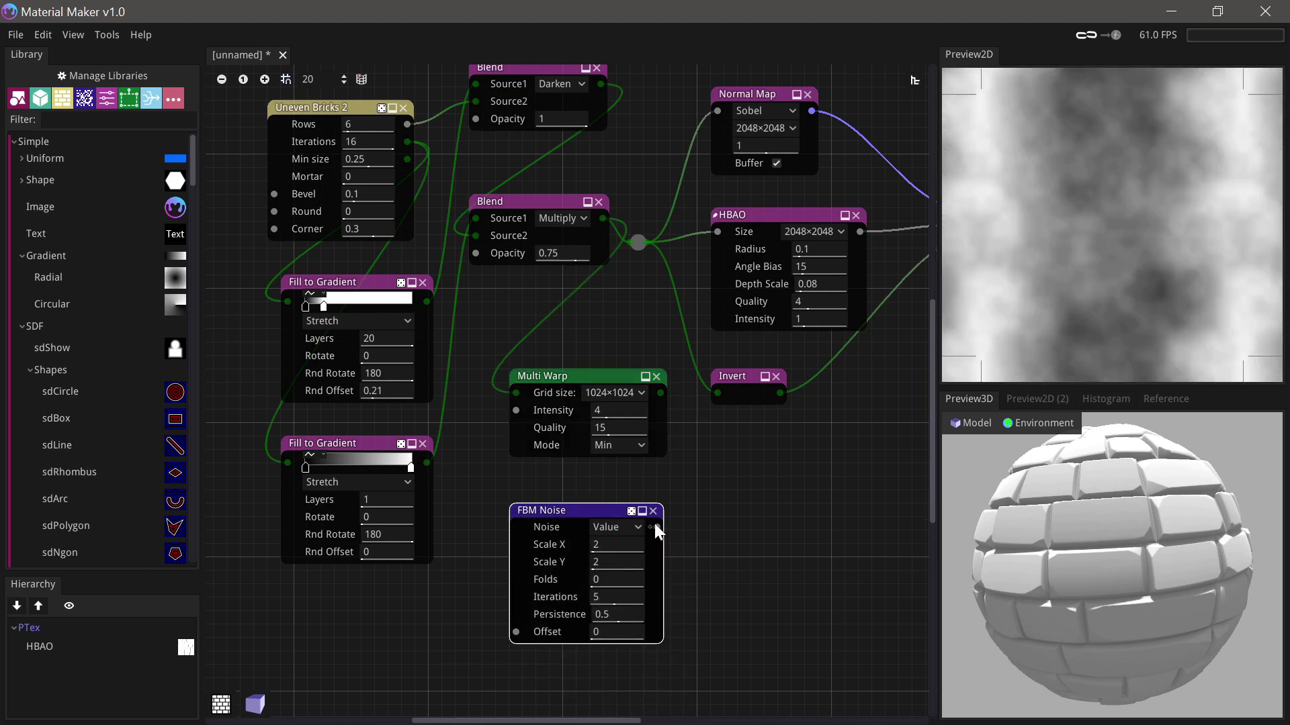
left_click(616, 526)
left_click(617, 562)
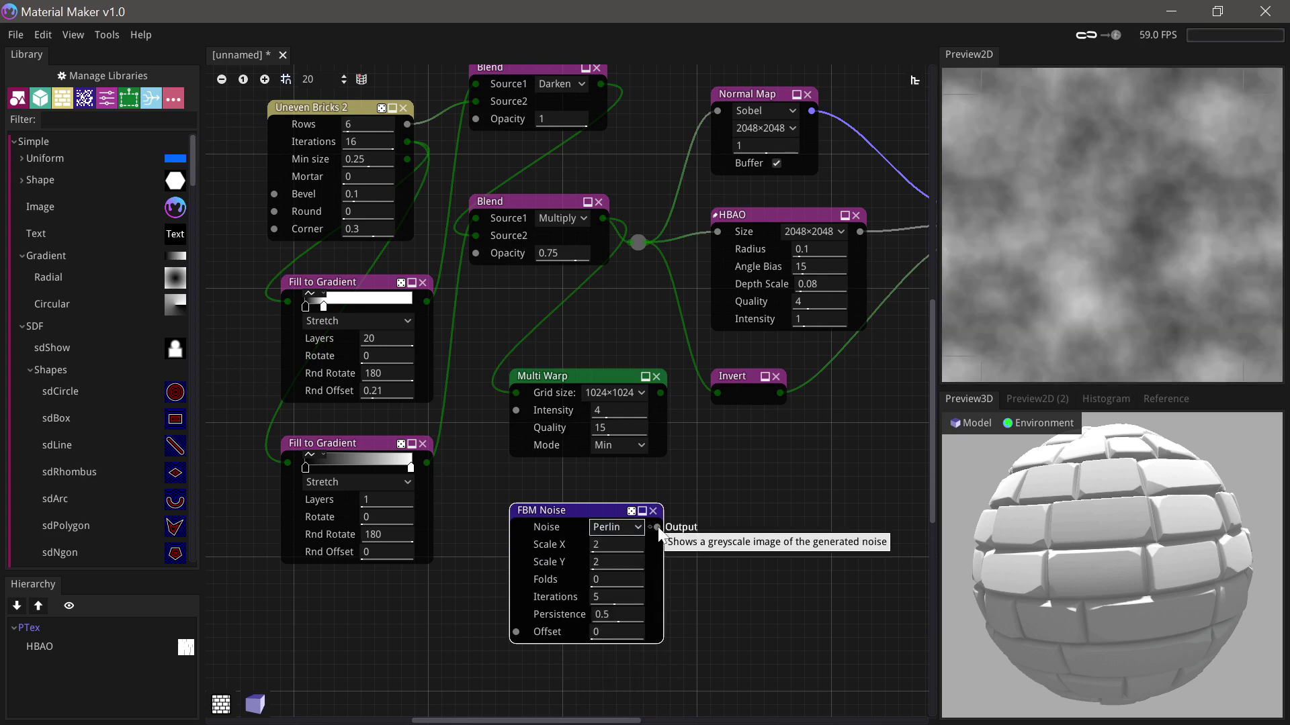
left_click_drag(657, 527, 515, 409)
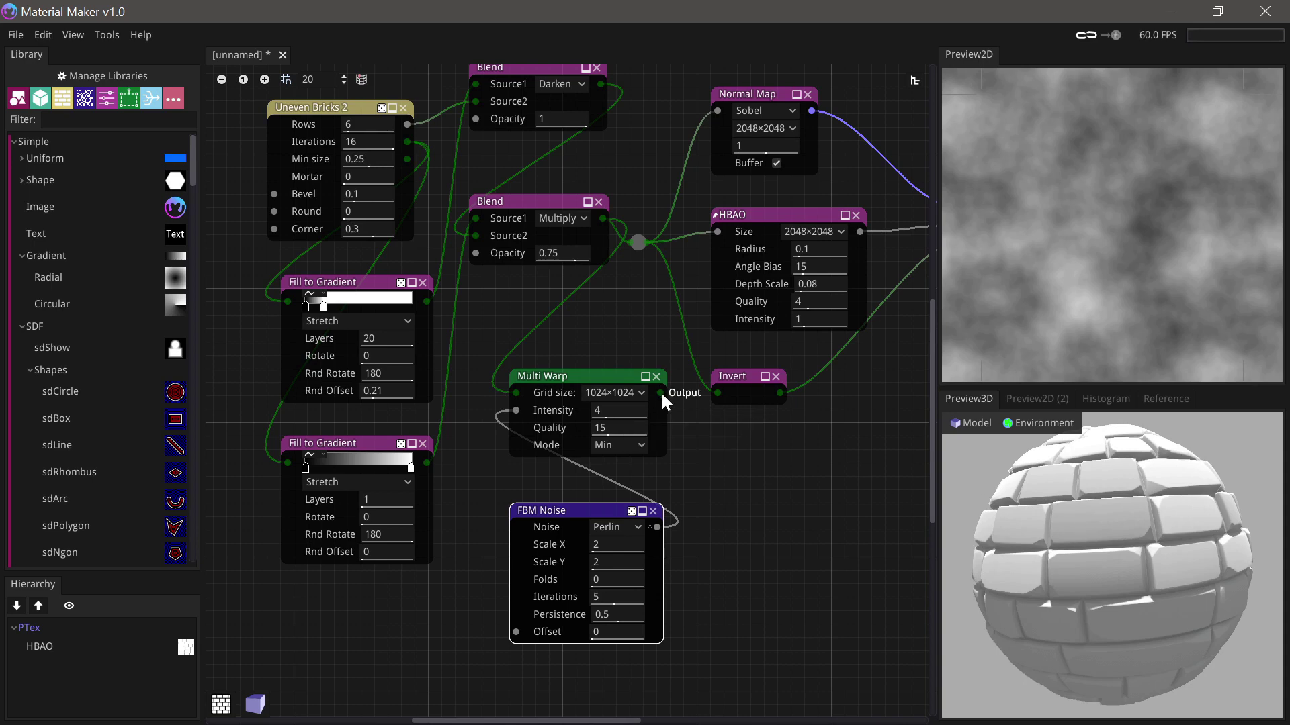
- Connect the Multi Warp output to the reroute node and set the warp intensity to 2
left_click_drag(618, 290, 637, 242)
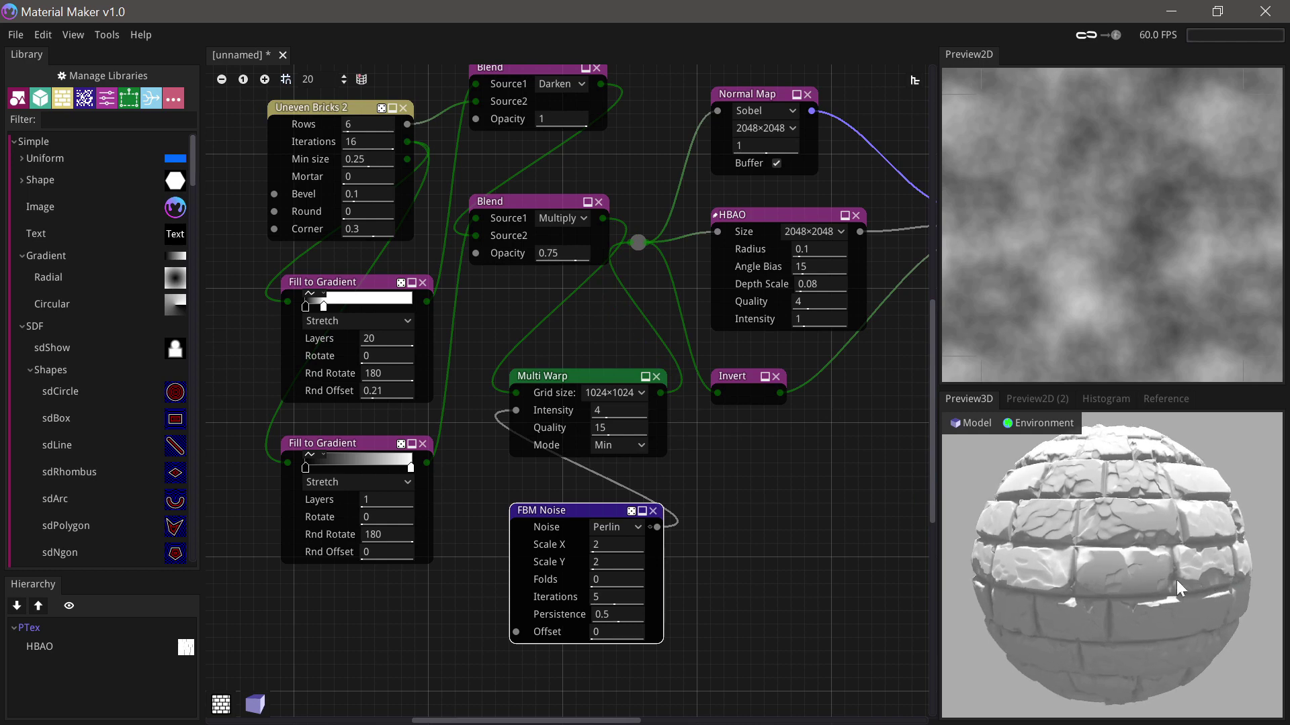
left_click(608, 410)
type("2")
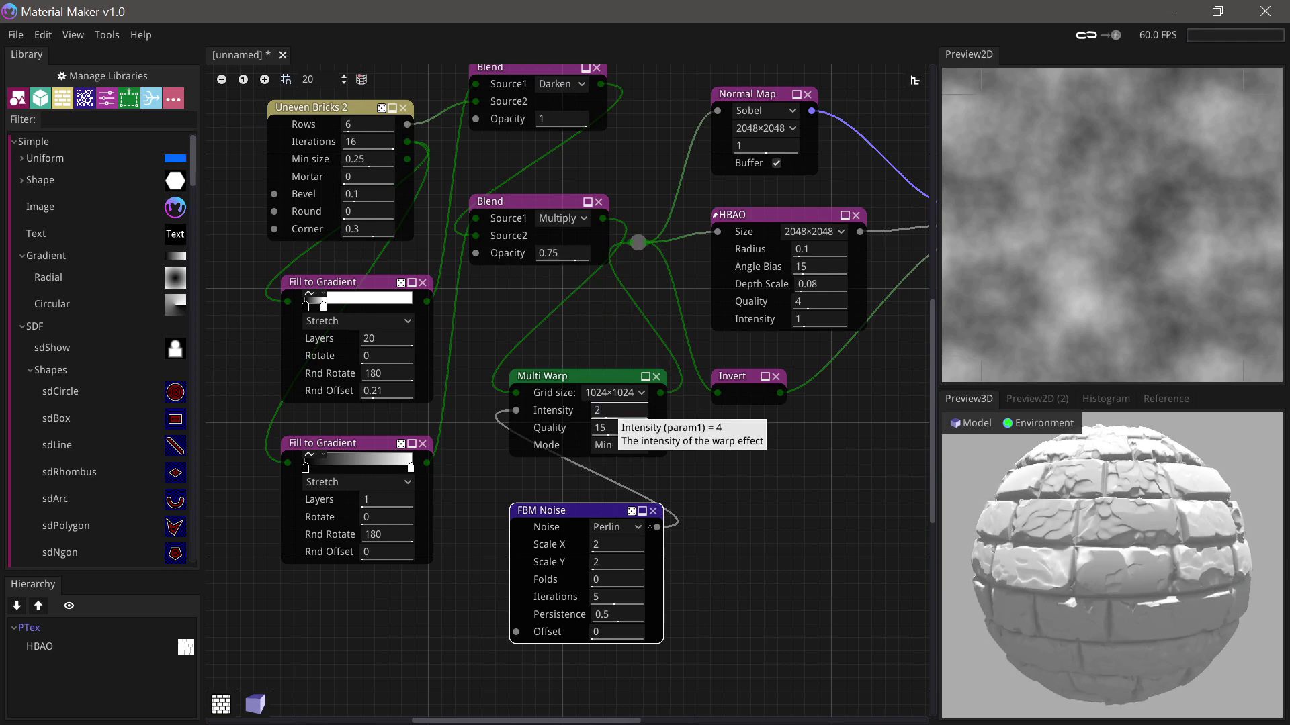
key("Return")
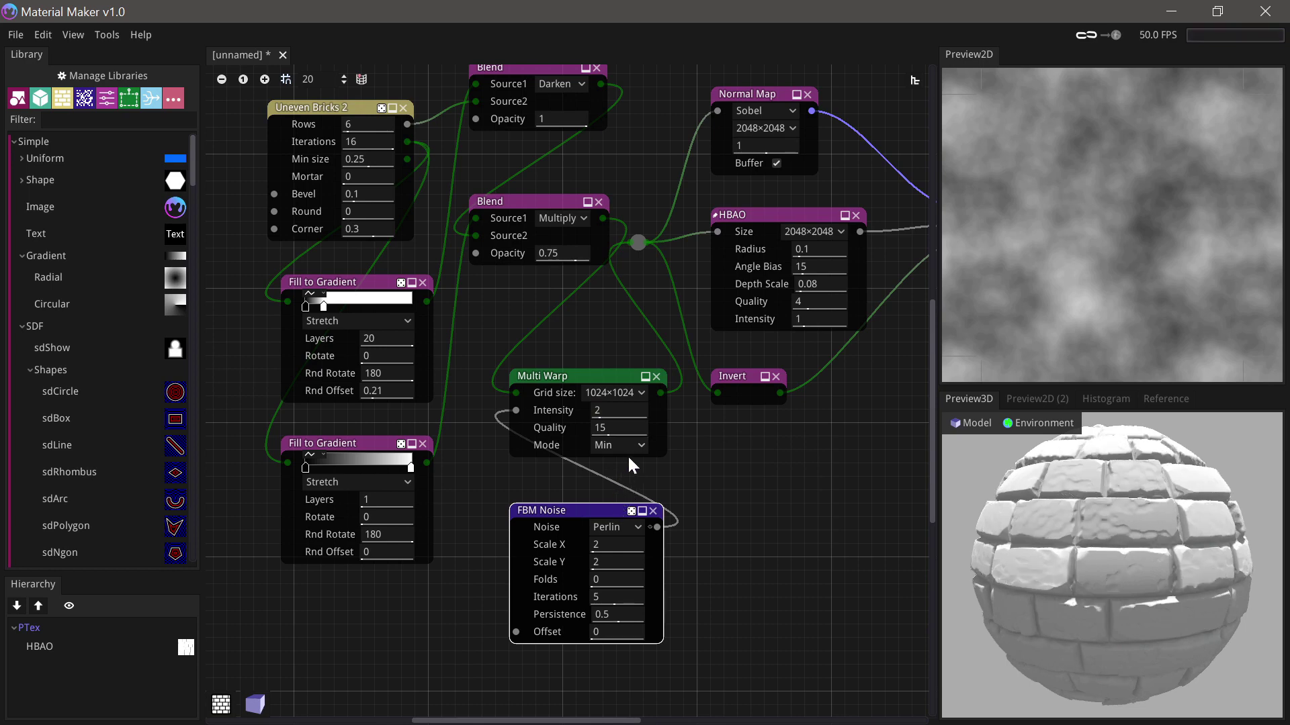
mouse_move(1105, 518)
left_mouse_down()
mouse_move(1115, 532)
mouse_move(1105, 517)
mouse_move(1088, 525)
mouse_move(1117, 541)
mouse_move(1121, 528)
left_mouse_up()
scroll(1107, 526, "up", 3)
scroll(1107, 526, "down", 3)
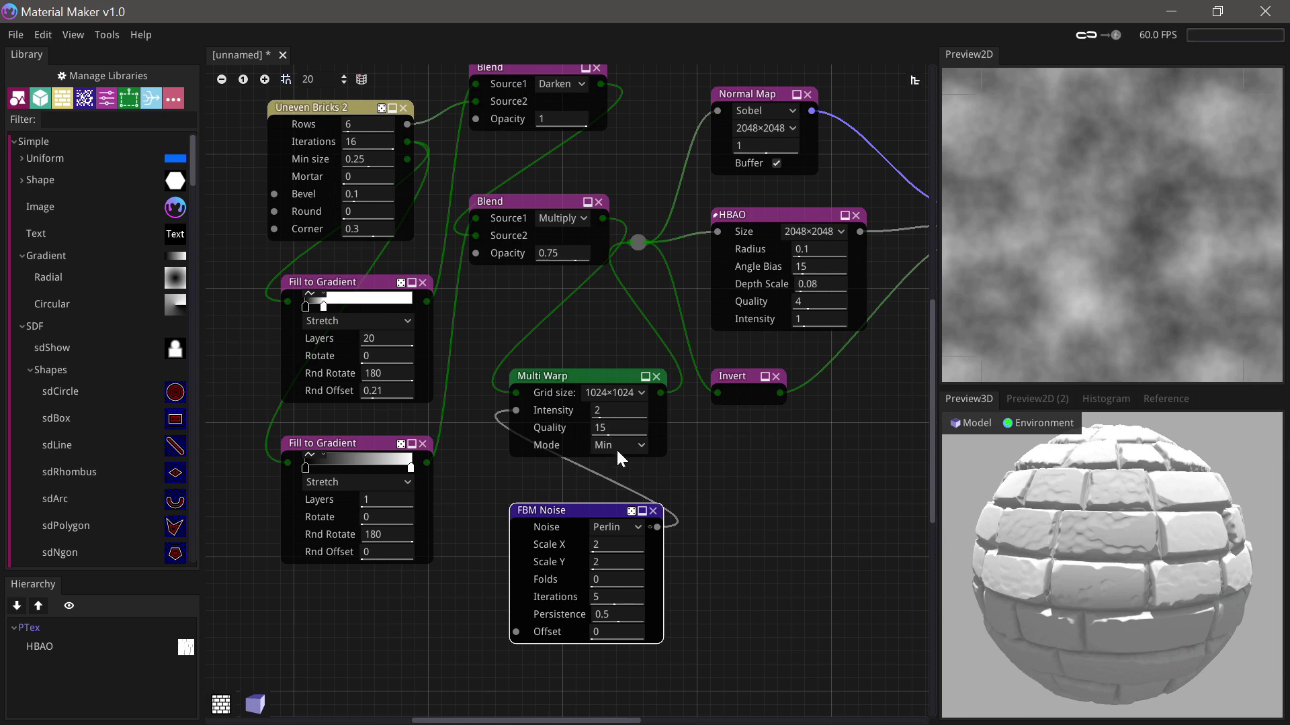
- Try the Multi Warp's Max and Blur modes on the brick preview, and switch the mode back to Min
left_click(596, 378)
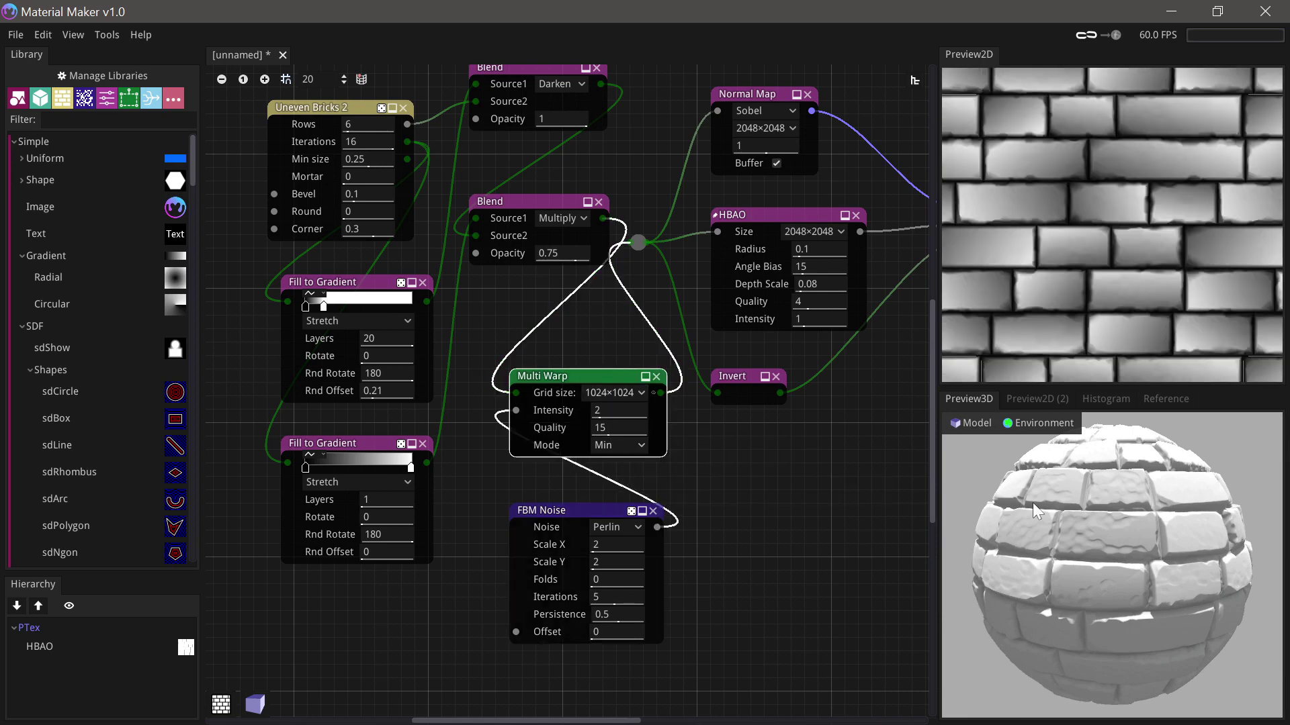
scroll(1033, 502, "up", 4)
left_click(610, 446)
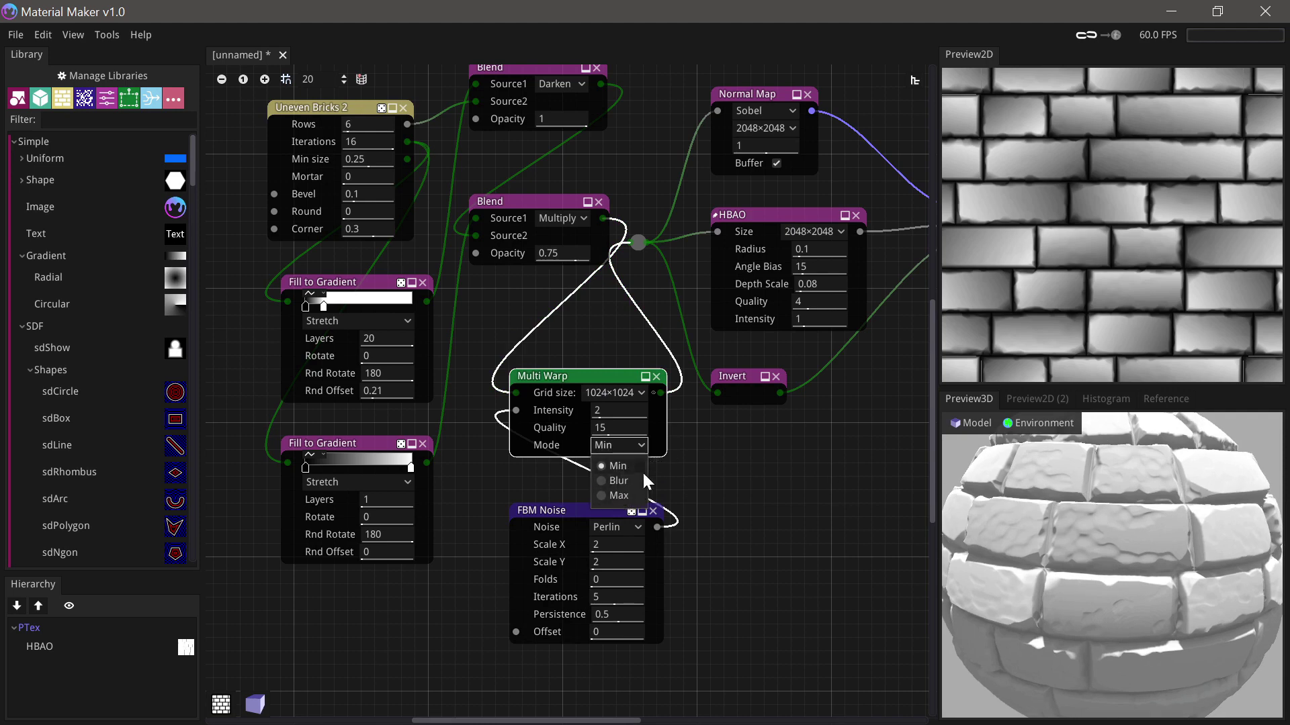
left_click(623, 495)
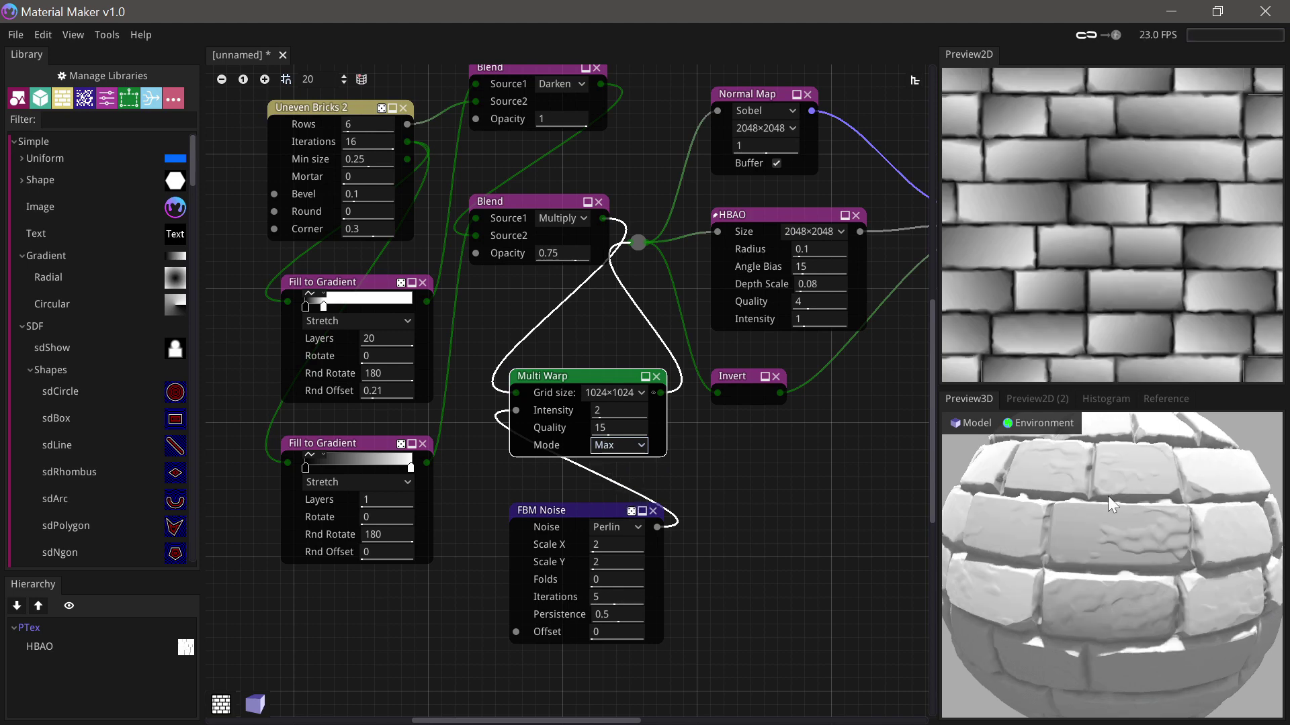
left_click(604, 446)
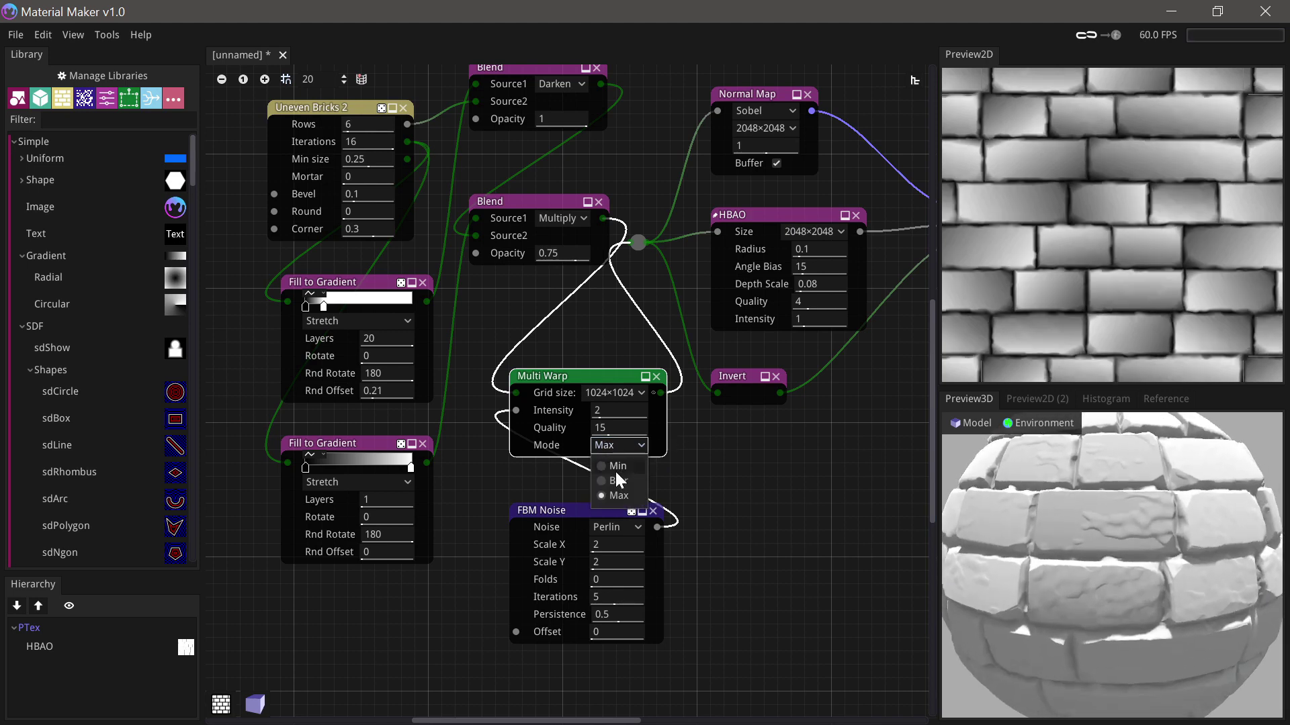
left_click(616, 479)
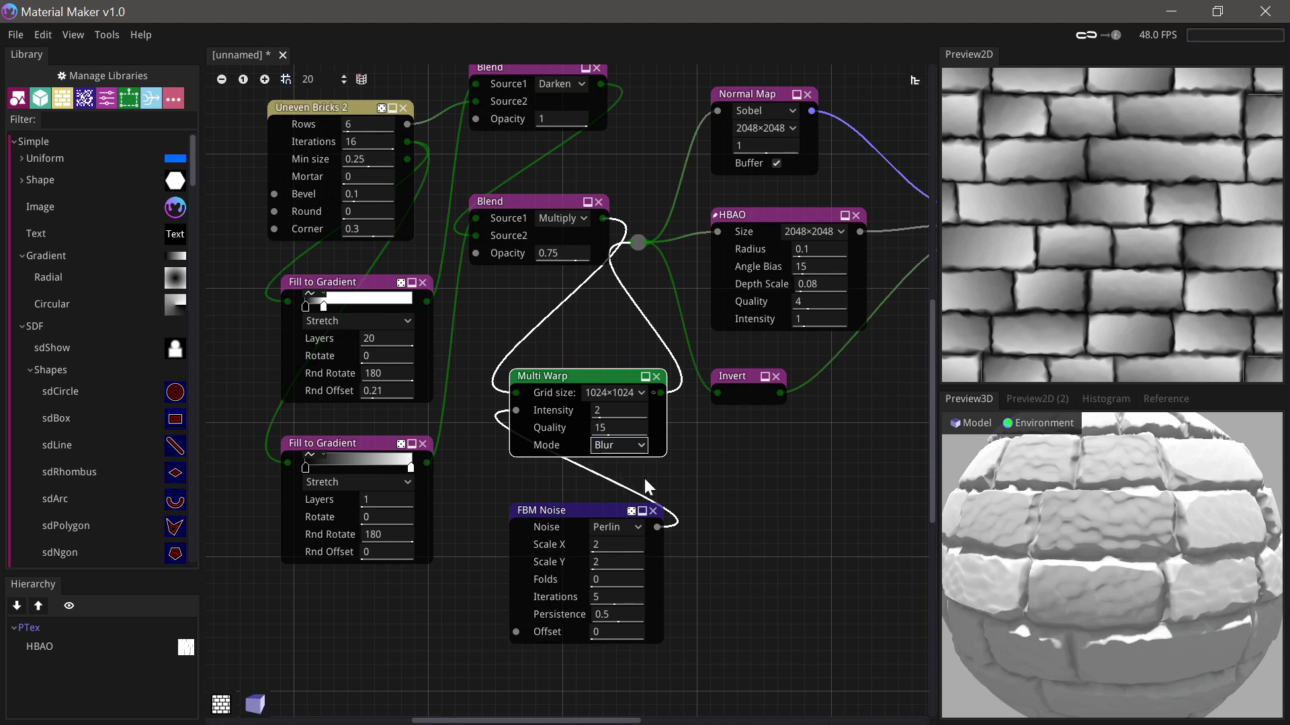
left_click(600, 449)
left_click(607, 465)
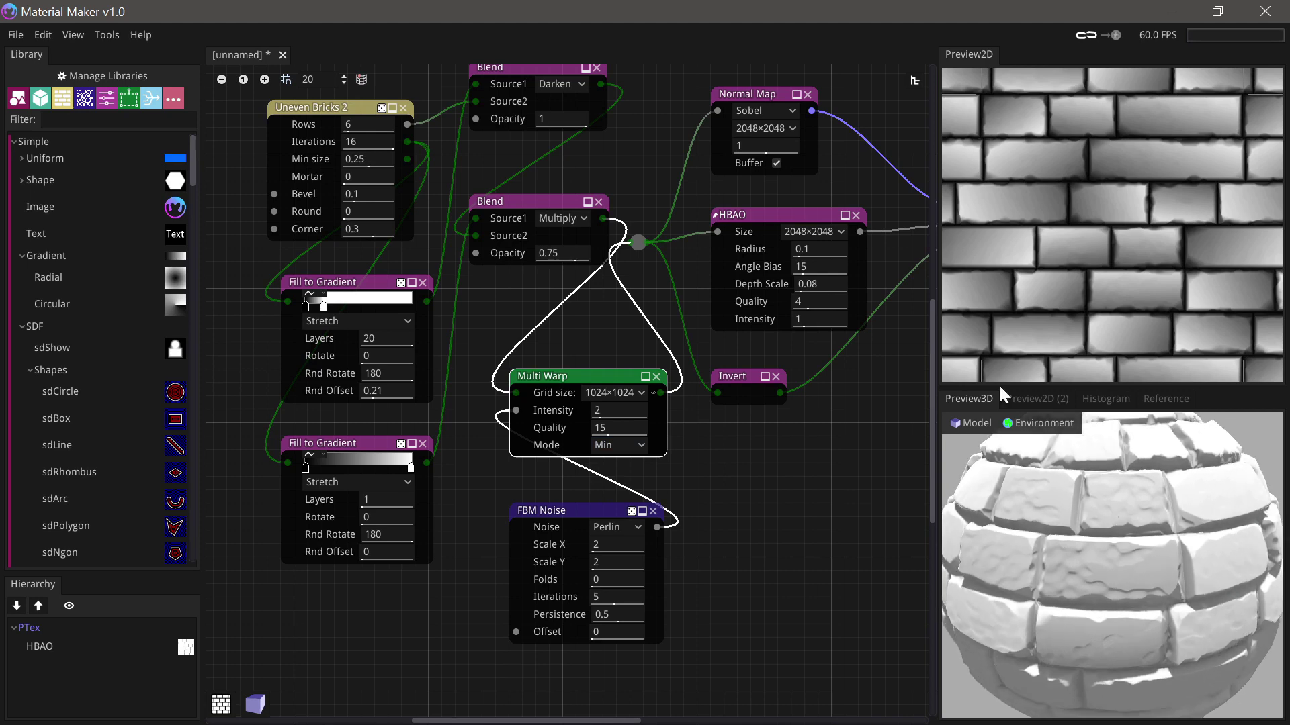
- Add a second FBM Noise node beside the first one and set its noise type to Cellular
scroll(1068, 599, "down", 3)
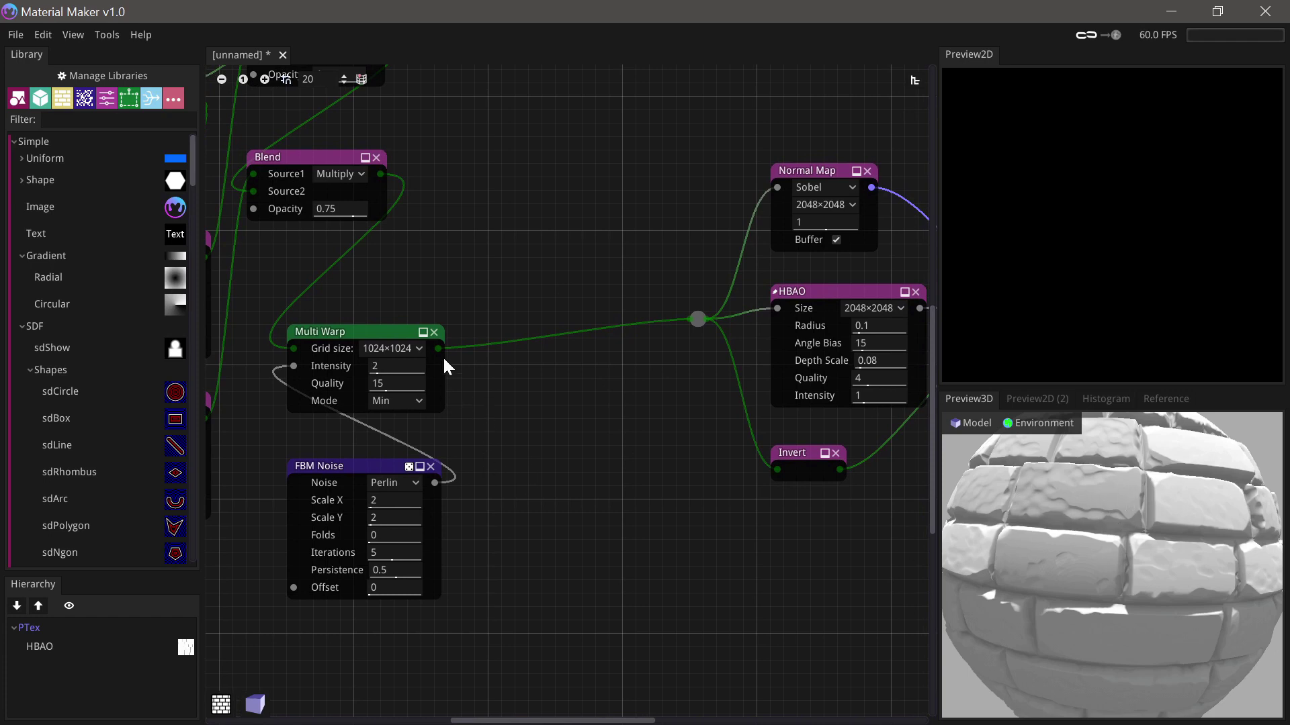
right_click(521, 503)
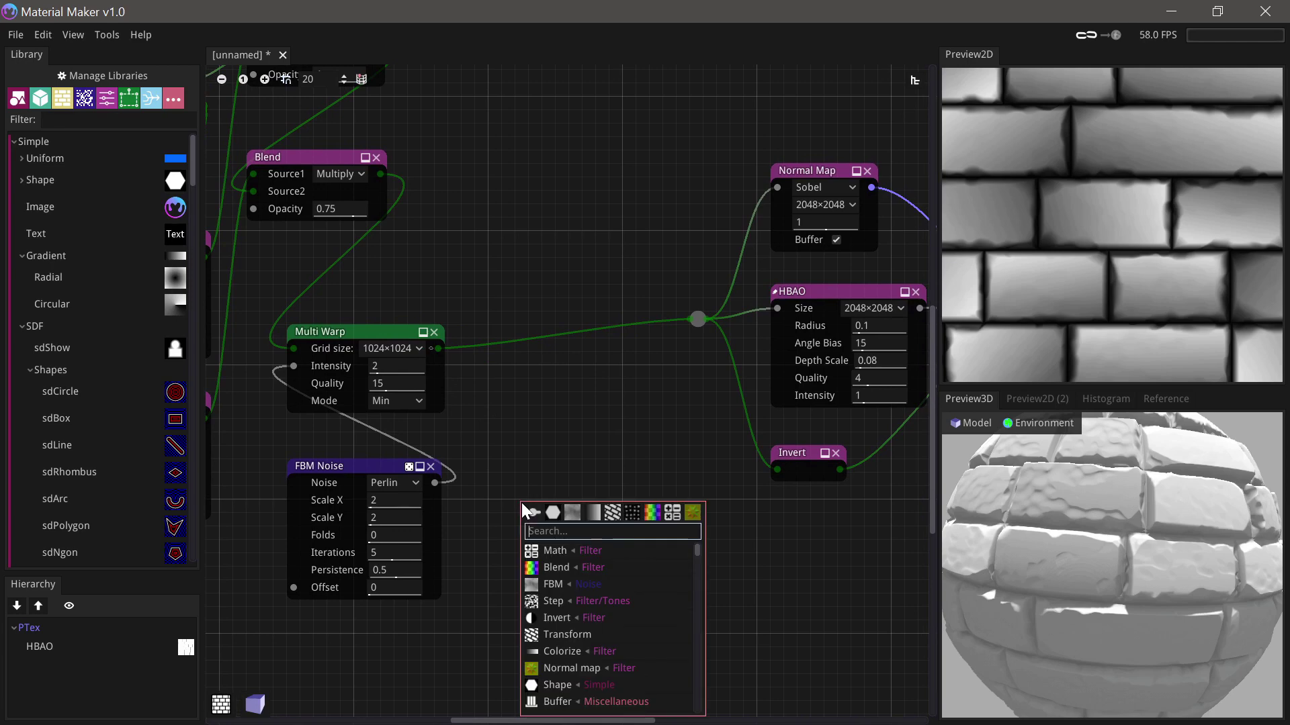
type("fbm")
left_click(552, 541)
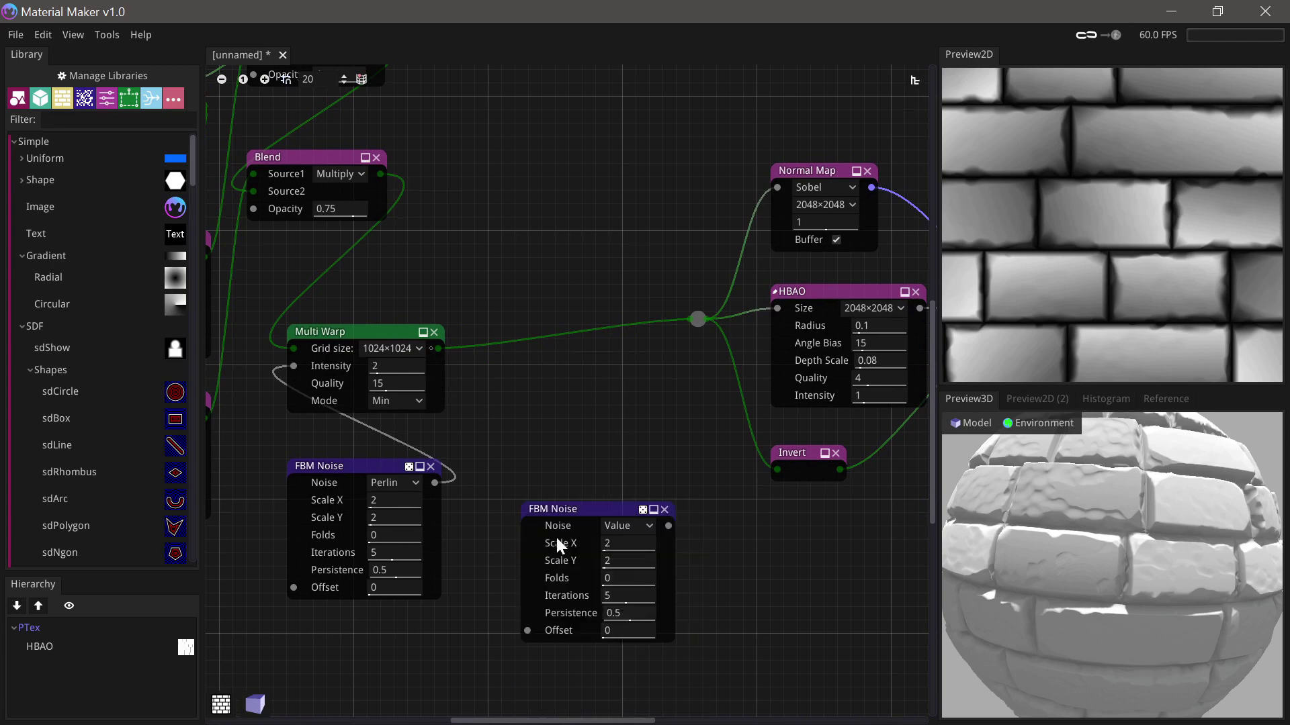
left_click_drag(555, 512, 509, 497)
left_click(583, 511)
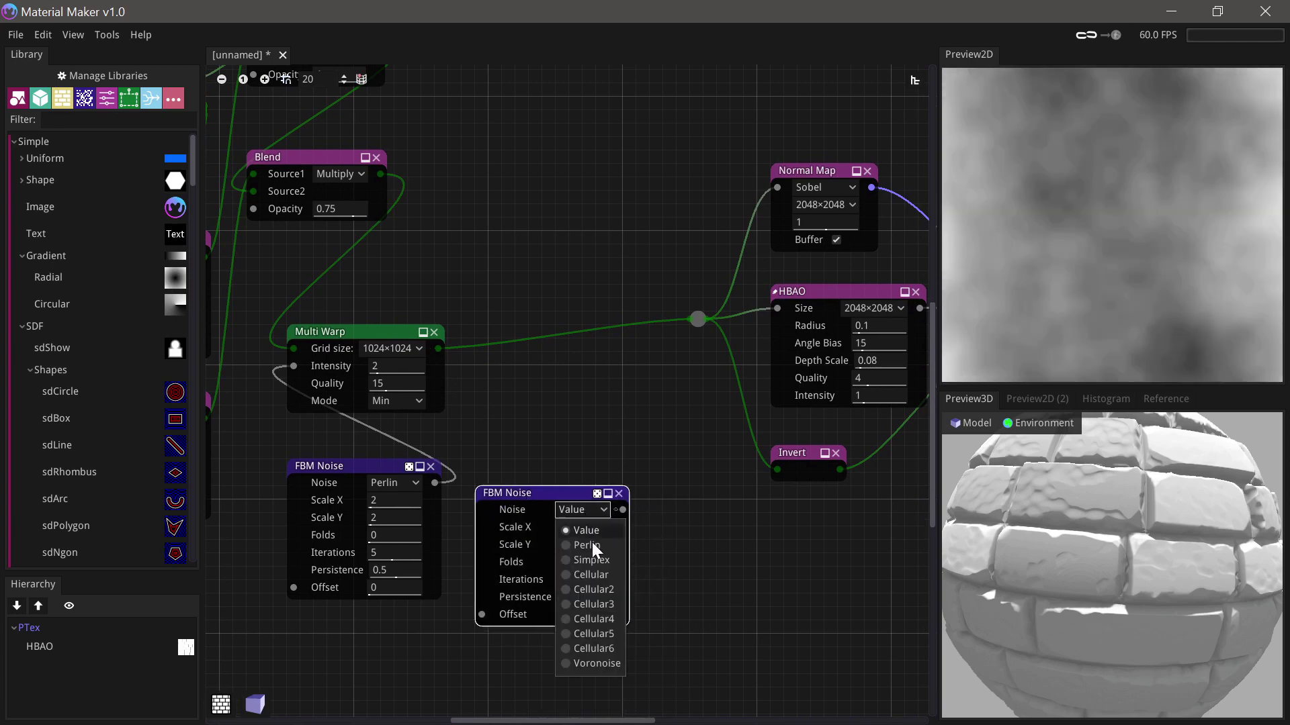
left_click(591, 575)
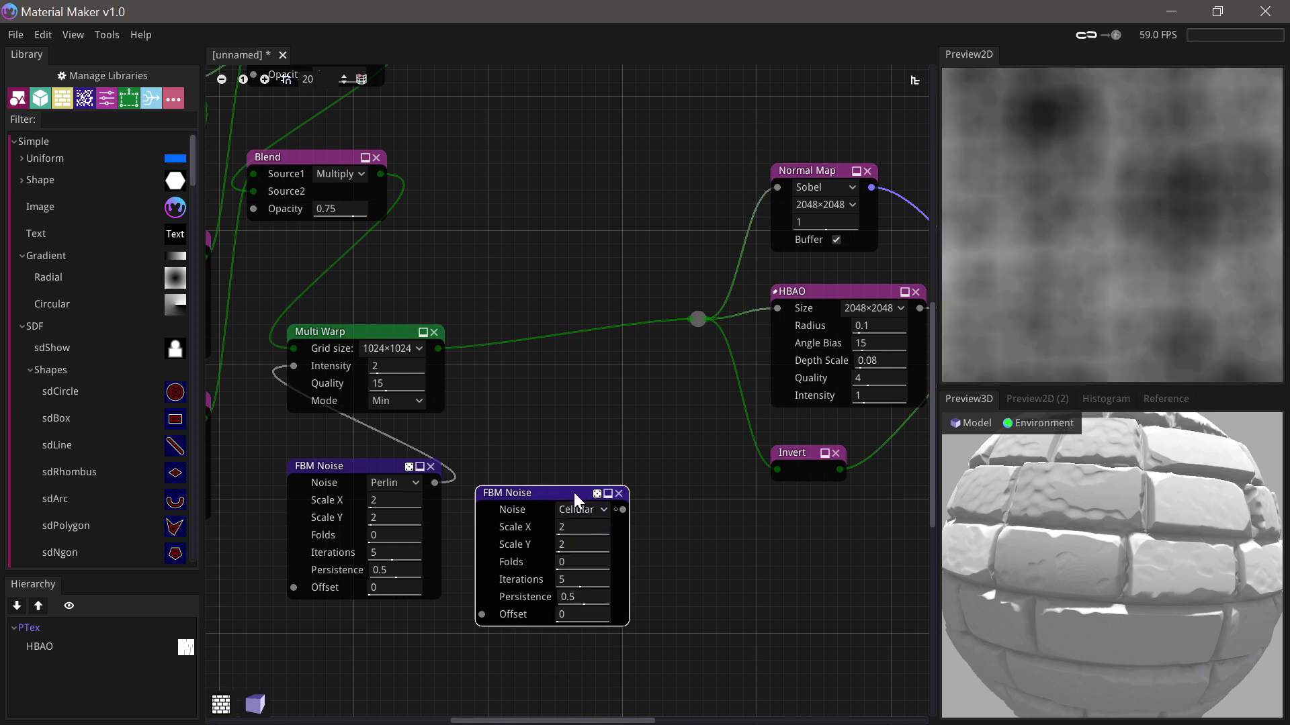
- Reset the 2D preview, set the Cellular FBM Noise's Scale X and Scale Y to 8 and Iterations to 2, and move it slightly lower
right_click(1160, 203)
left_click(1145, 282)
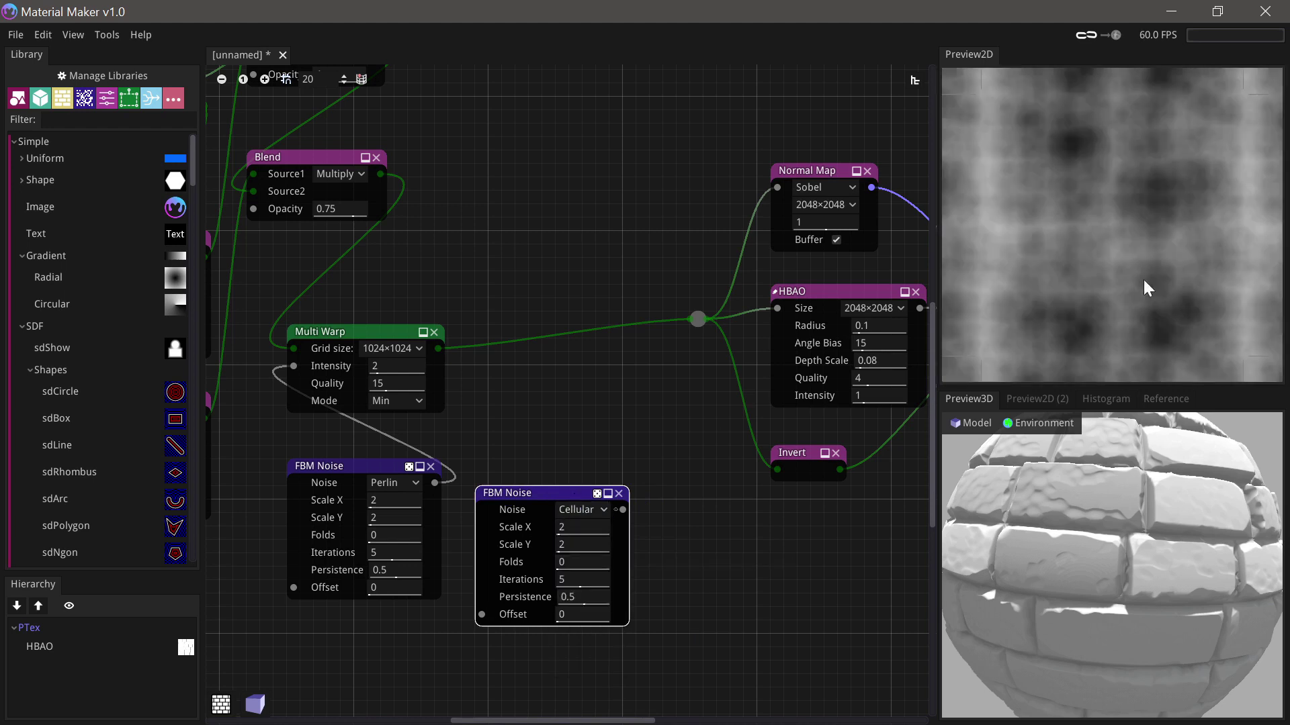
left_click(573, 528)
type("8")
key("Tab")
type("8")
left_click(571, 580)
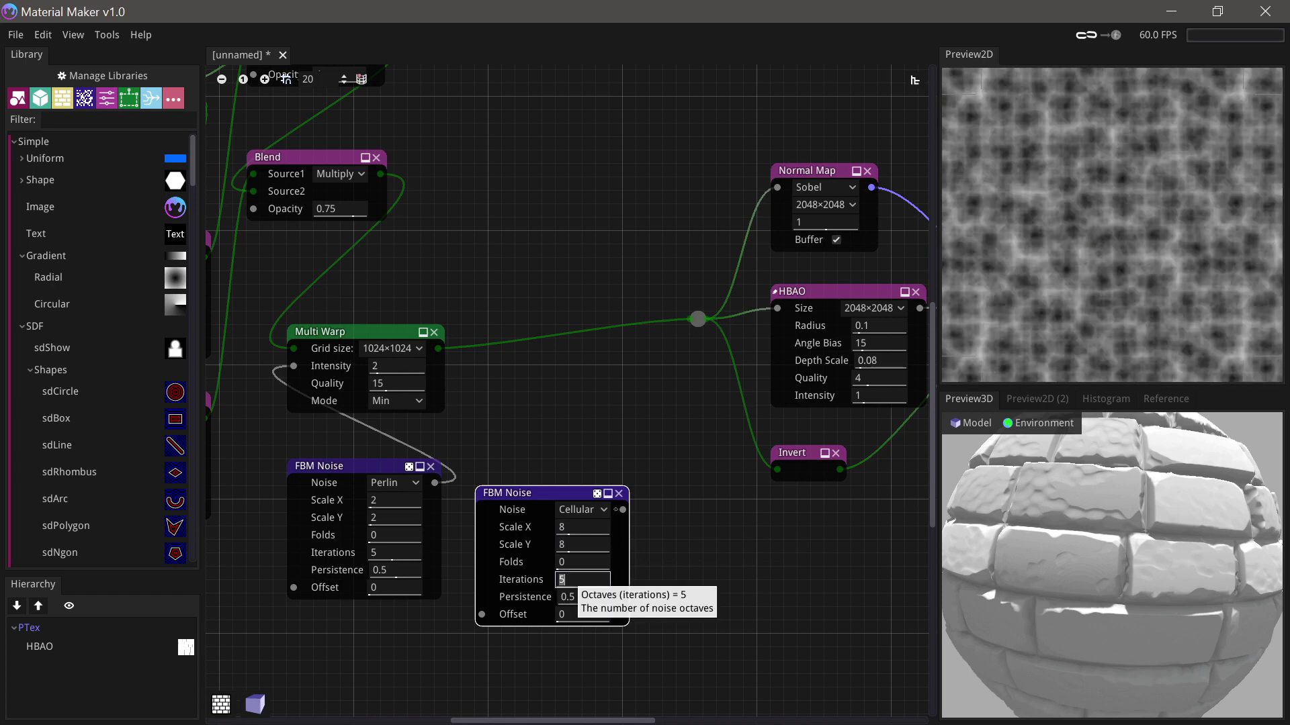
type("2")
key("Return")
left_click_drag(578, 494, 571, 532)
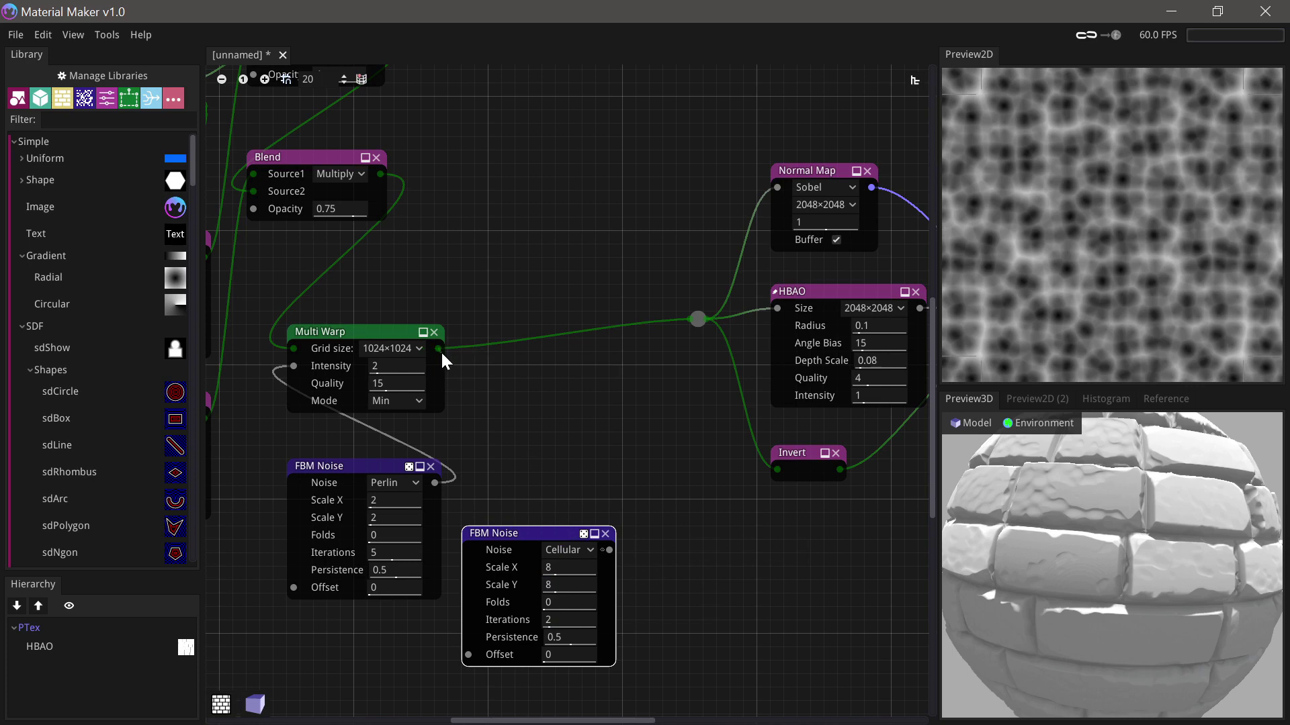
- Add a Blend node fed by the Multi Warp output on Source2 and the Cellular FBM Noise on Source1
left_click_drag(438, 348, 470, 361)
type("ble")
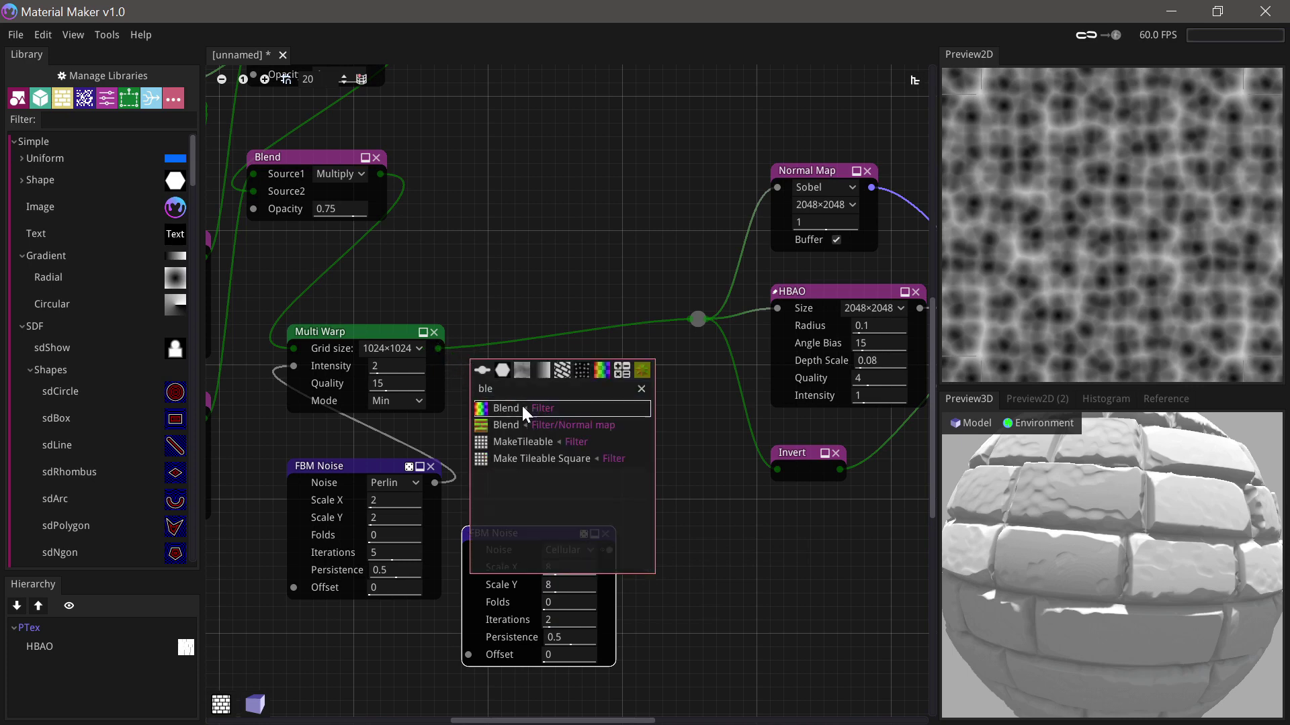
left_click(522, 407)
left_click_drag(501, 344, 545, 384)
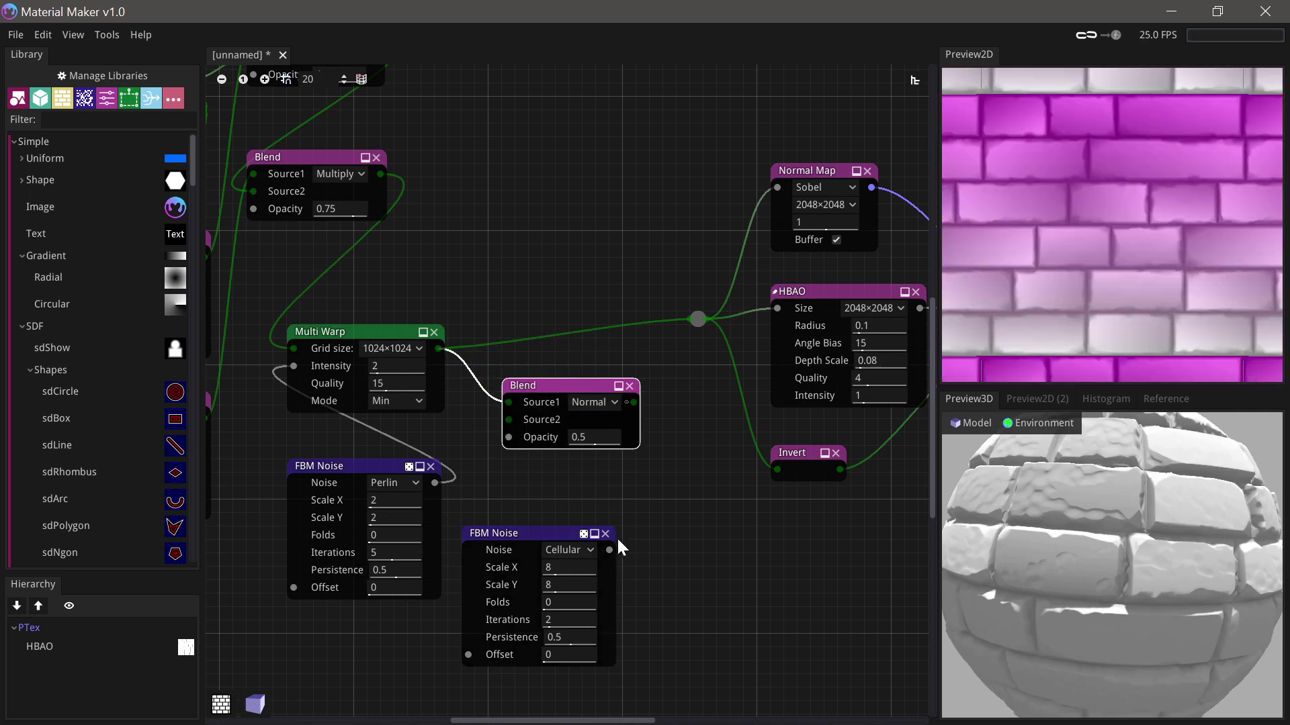
left_click_drag(609, 550, 509, 419)
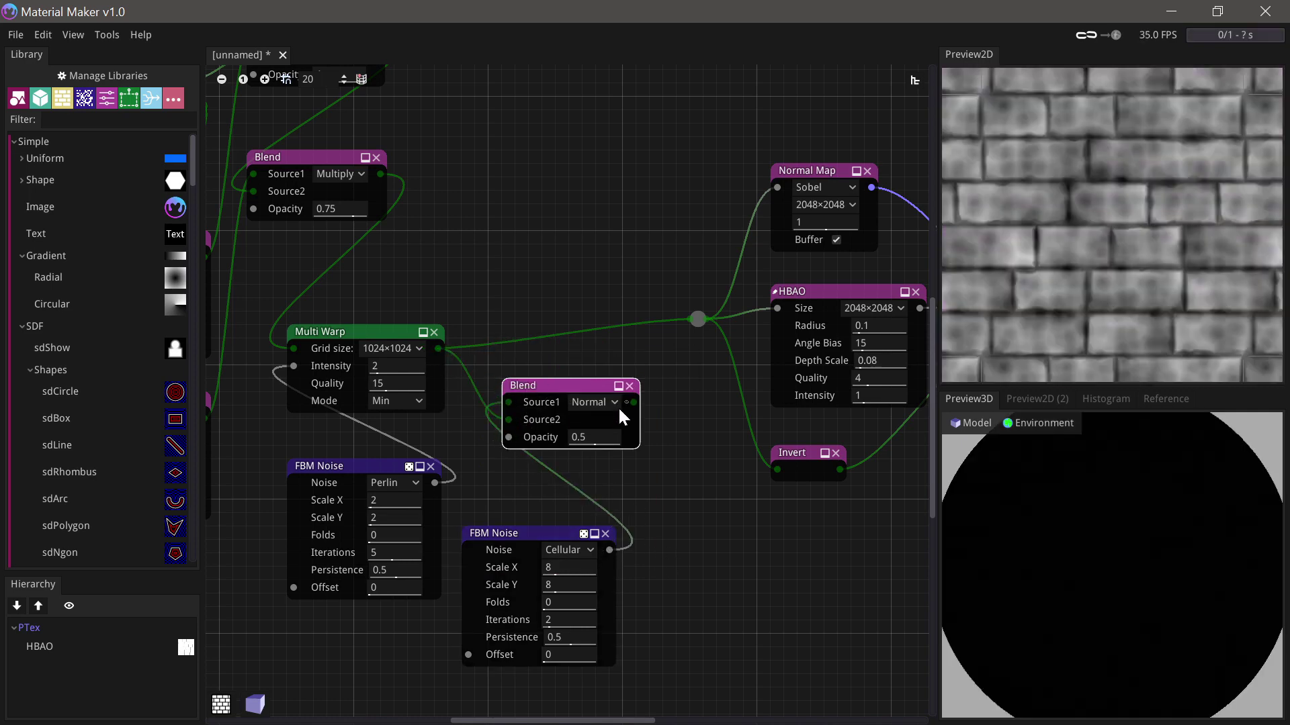
- Set the new Blend to Overlay with opacity 0.26 and connect its output to the reroute node
left_click(609, 403)
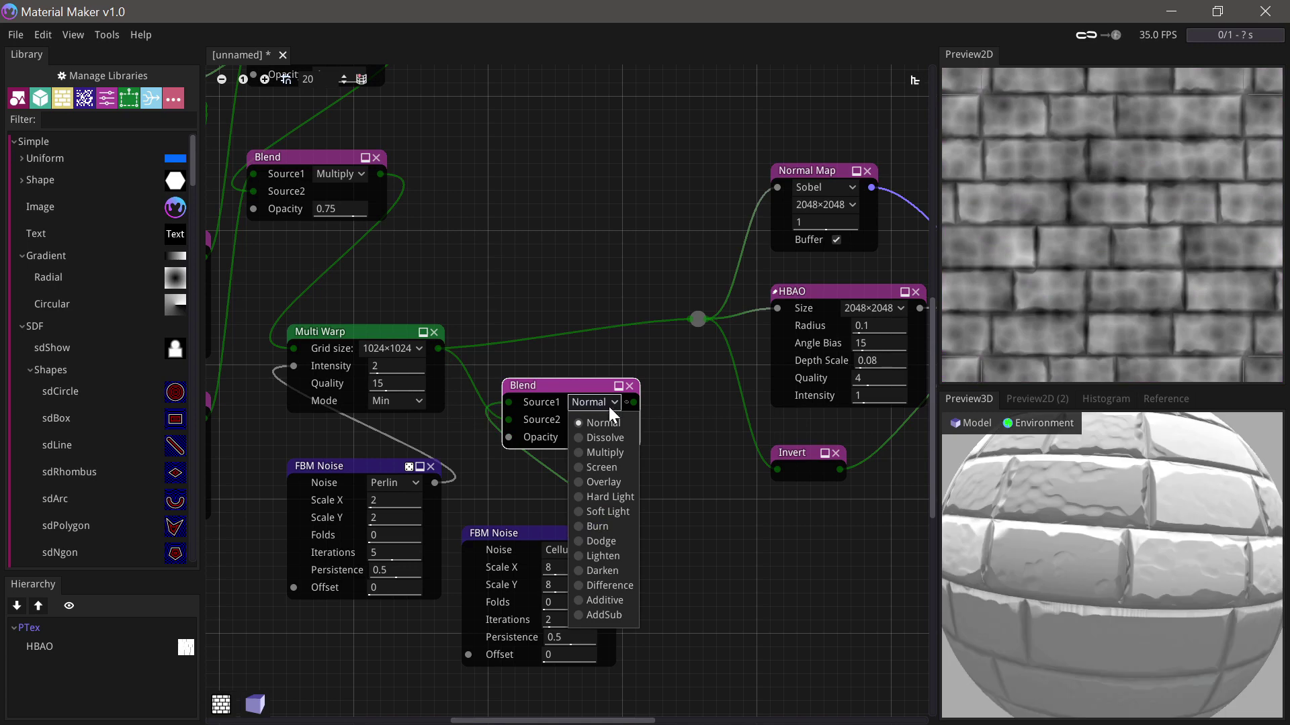
left_click(609, 482)
left_click_drag(574, 436, 544, 438)
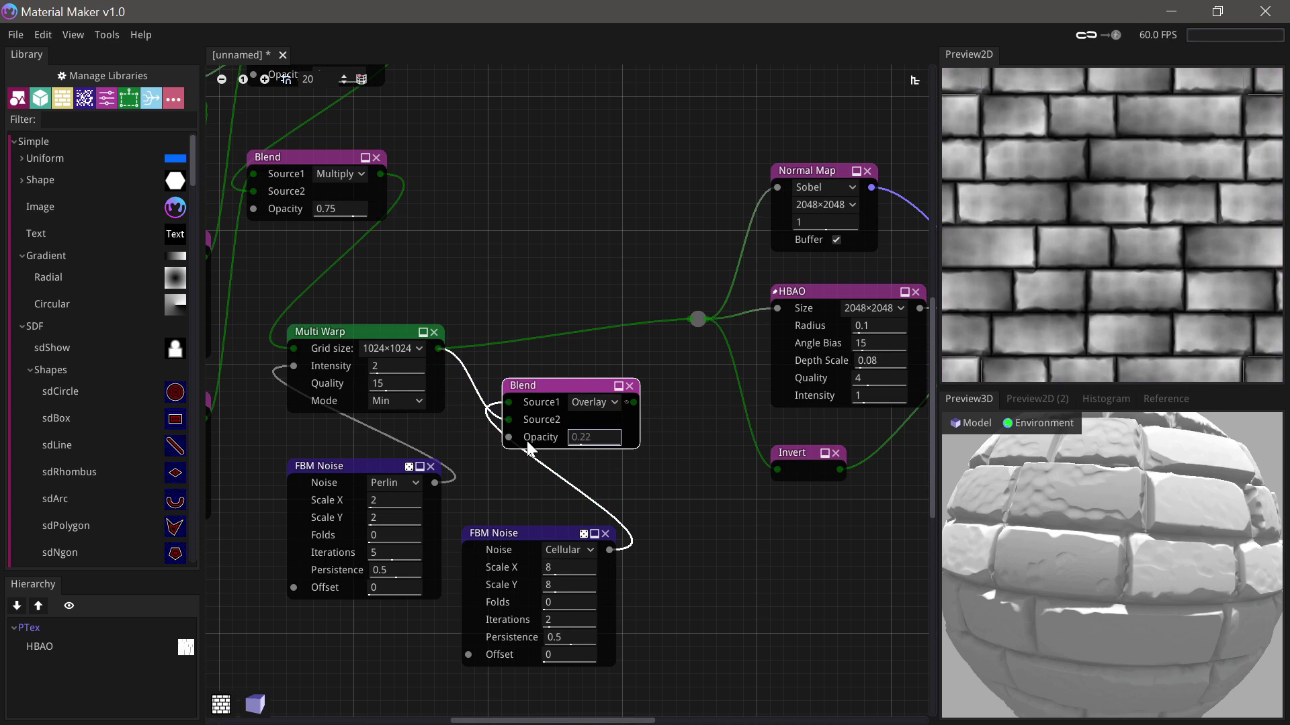
left_click_drag(633, 402, 699, 321)
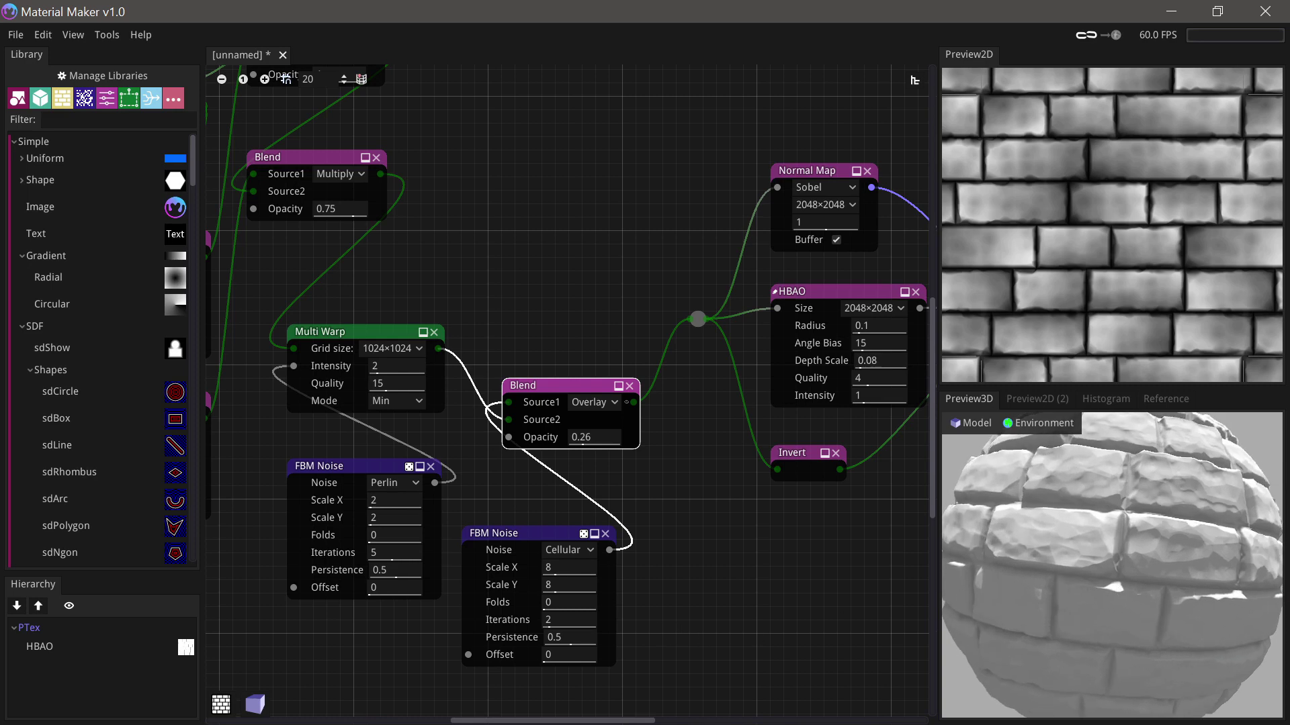
- Preview the Cellular FBM Noise and add a Tonality node fed by its output
left_click(537, 534)
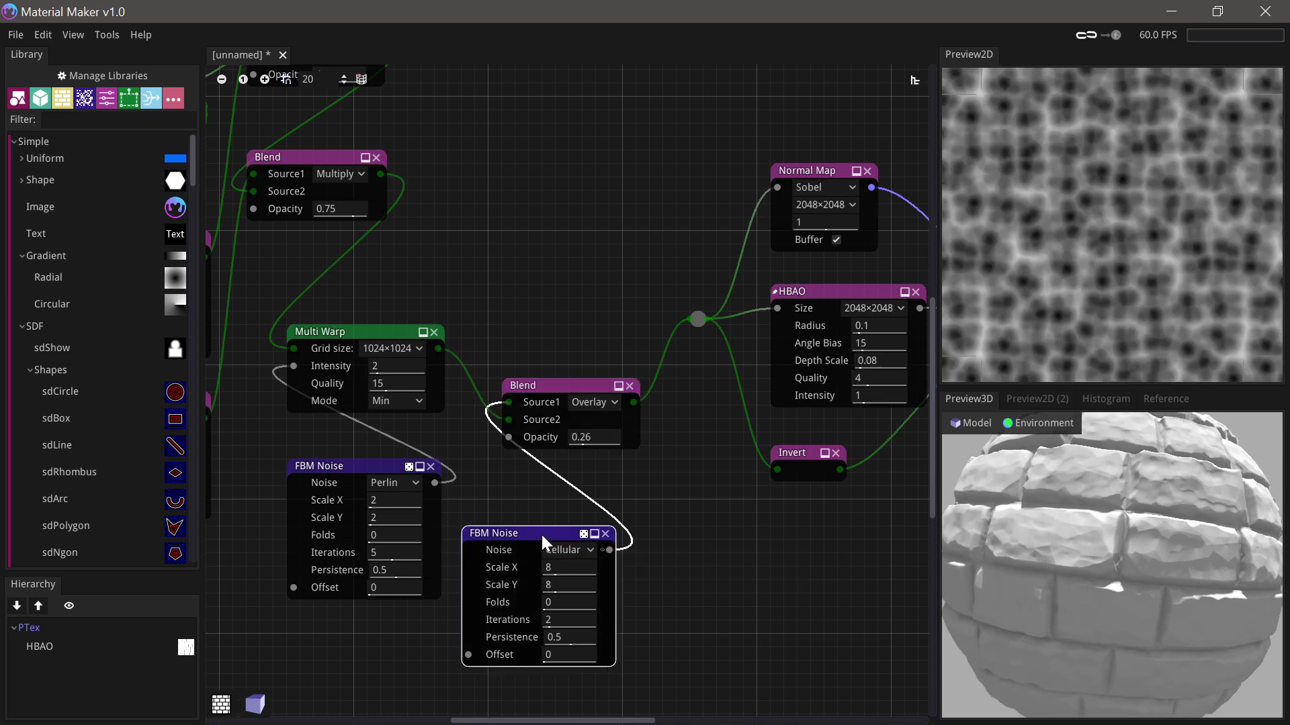
scroll(1042, 267, "up", 2)
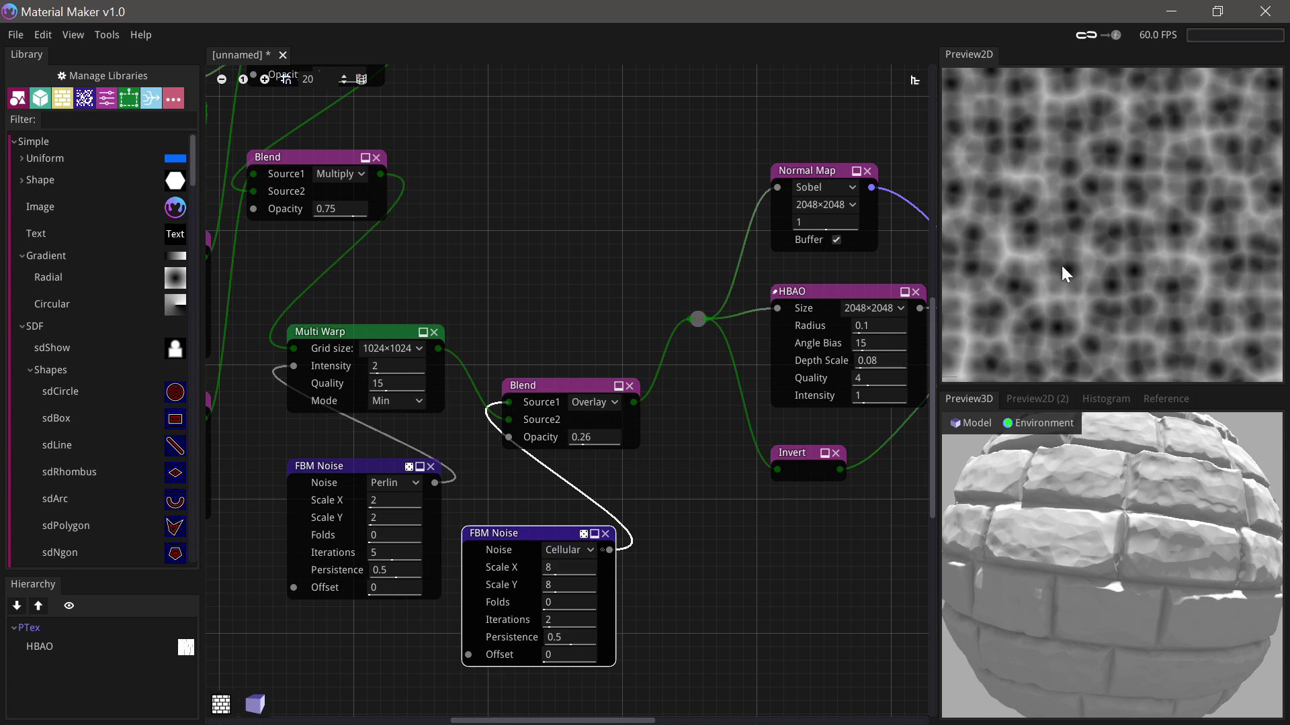
left_click_drag(636, 567, 653, 571)
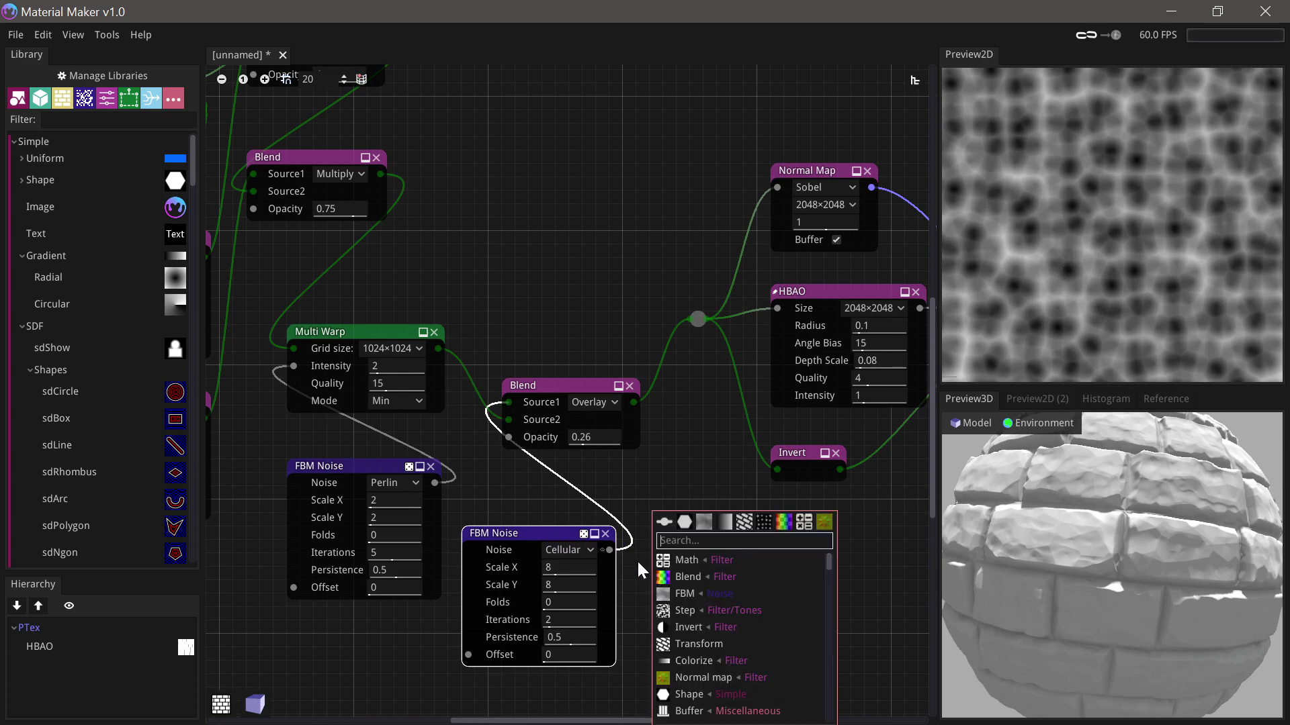
type("tton")
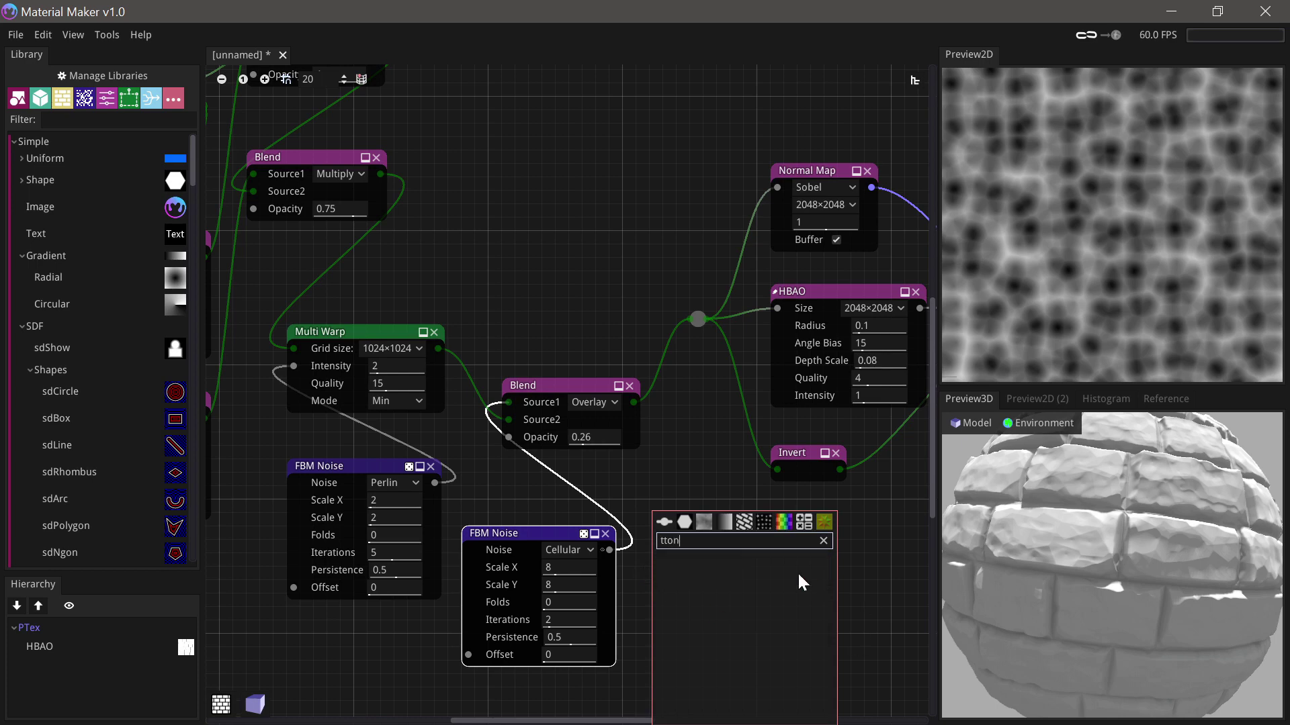
key("BackSpace")
key("BackSpace")
key("BackSpace")
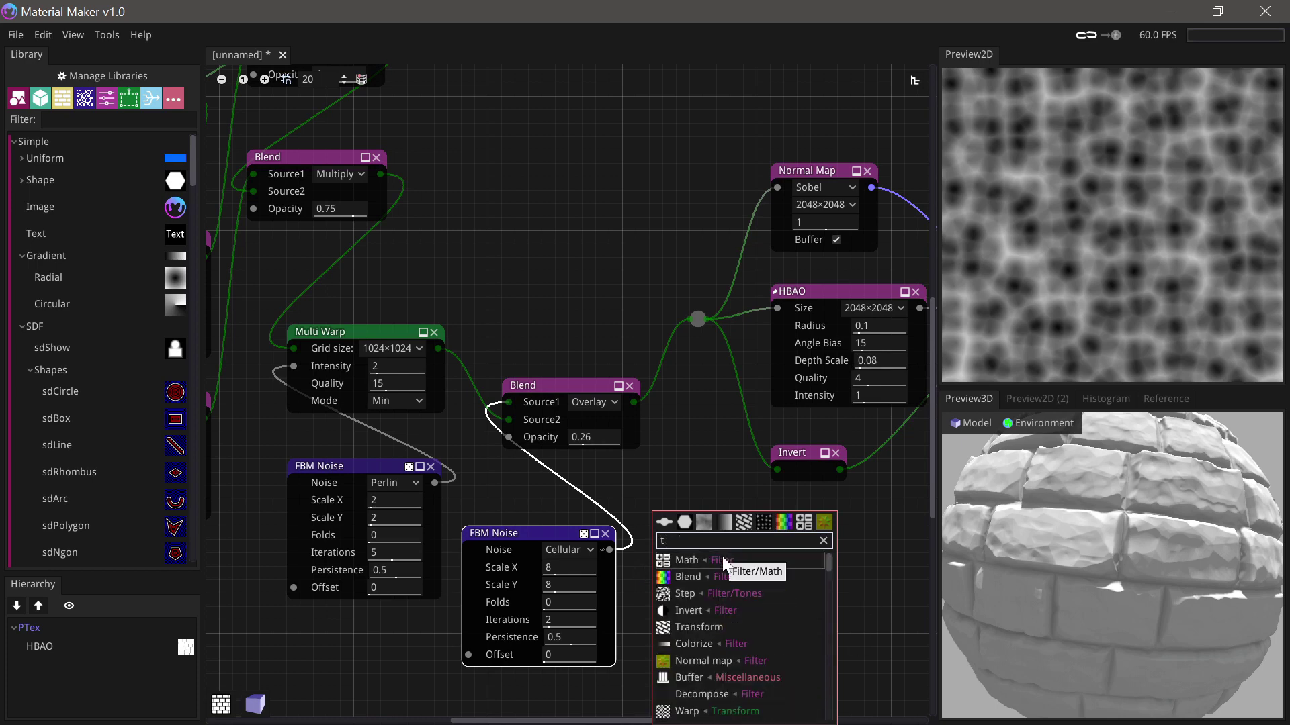
type("on")
left_click(704, 577)
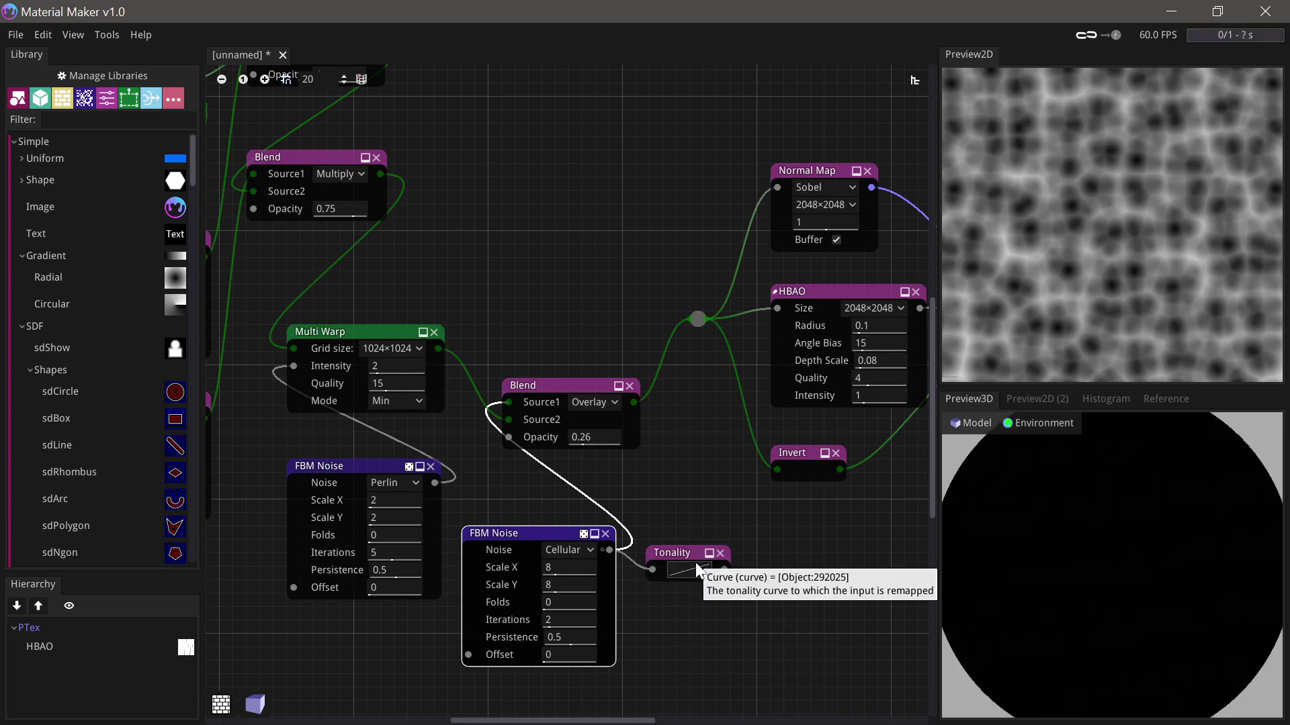
- Apply the EaseIn preset to the Tonality curve and connect Tonality to the Overlay Blend in place of the Cellular noise
left_click(698, 573)
left_click(320, 604)
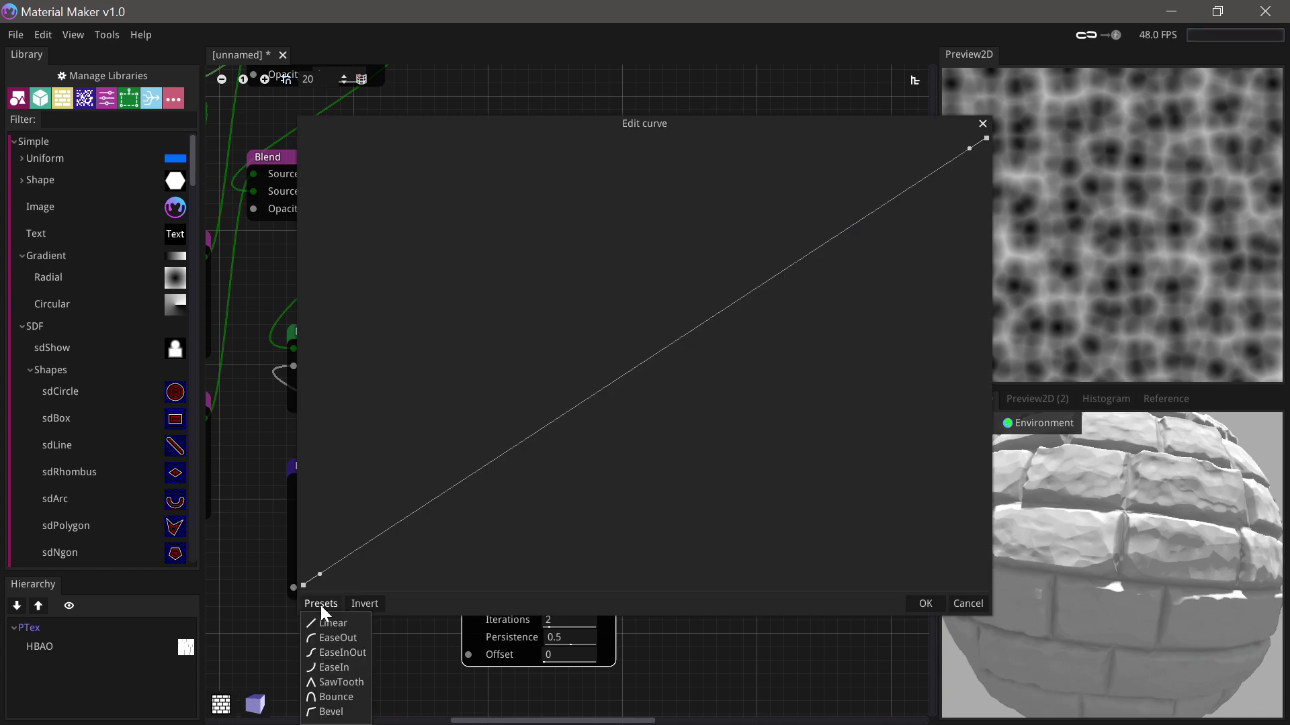
left_click(332, 666)
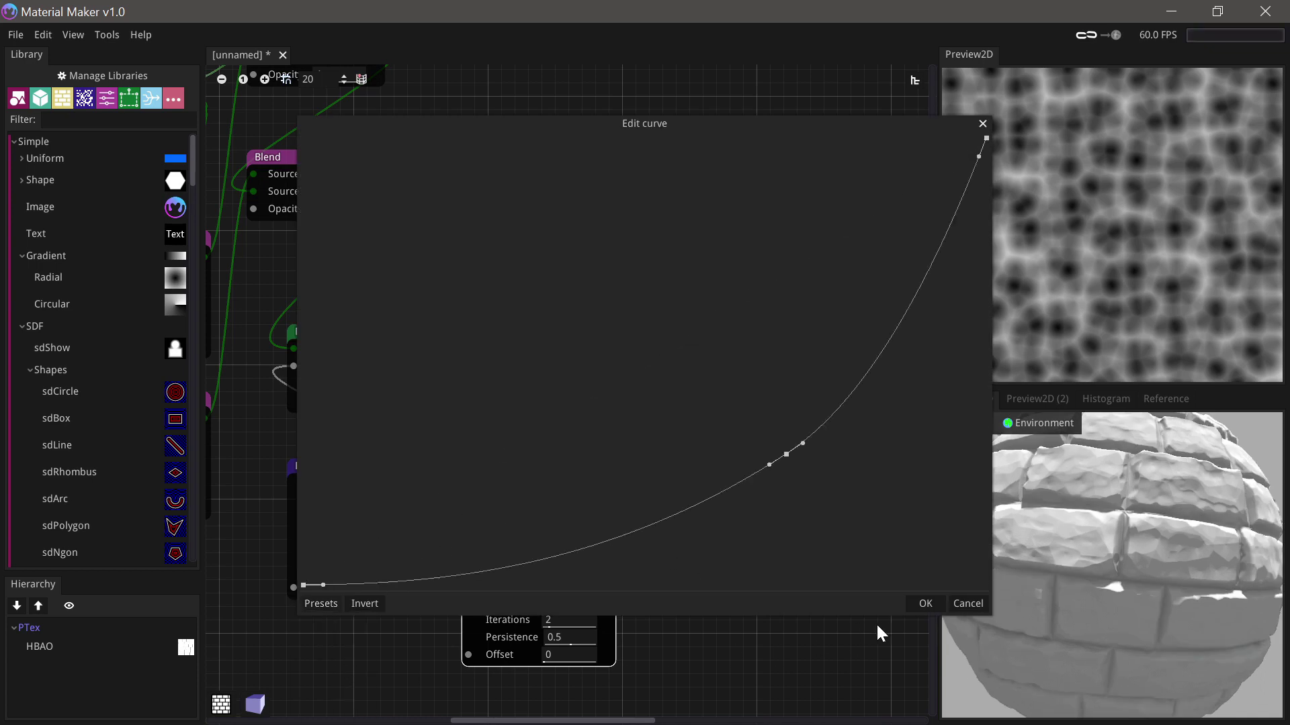
left_click(923, 604)
left_click(694, 552)
left_click_drag(724, 571, 507, 421)
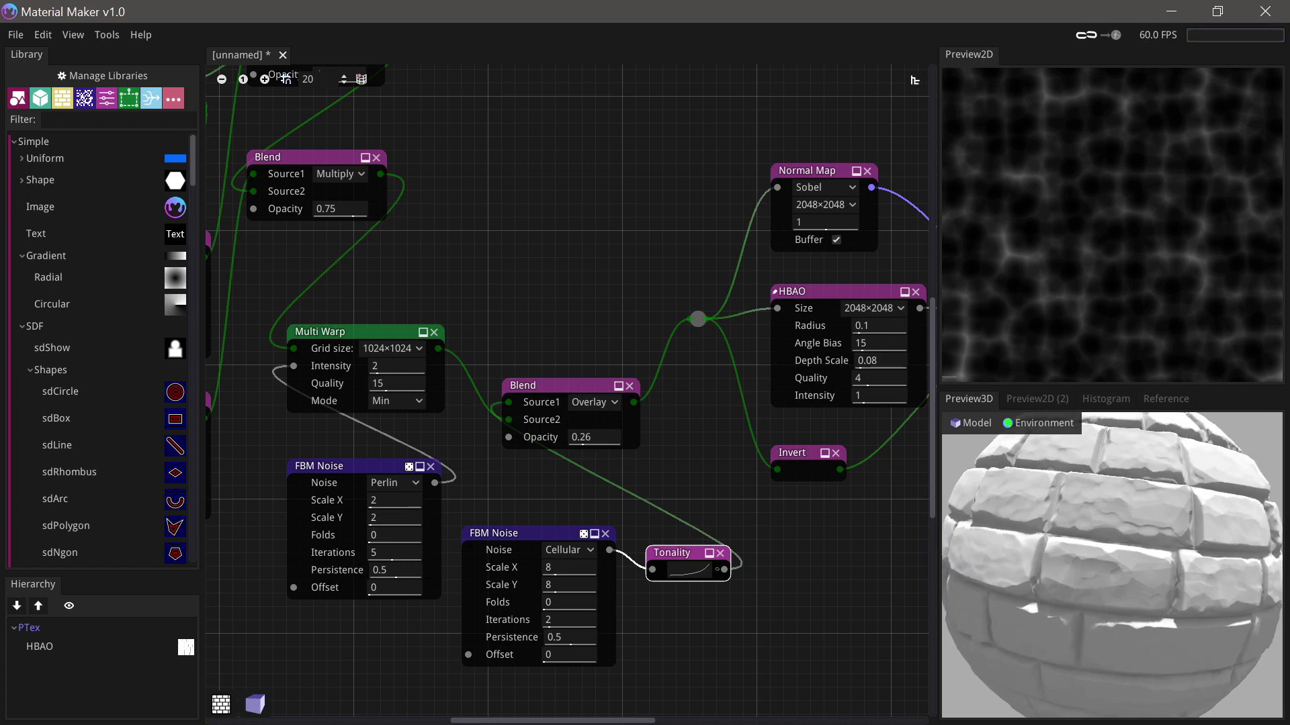
left_click_drag(1065, 596, 1081, 554)
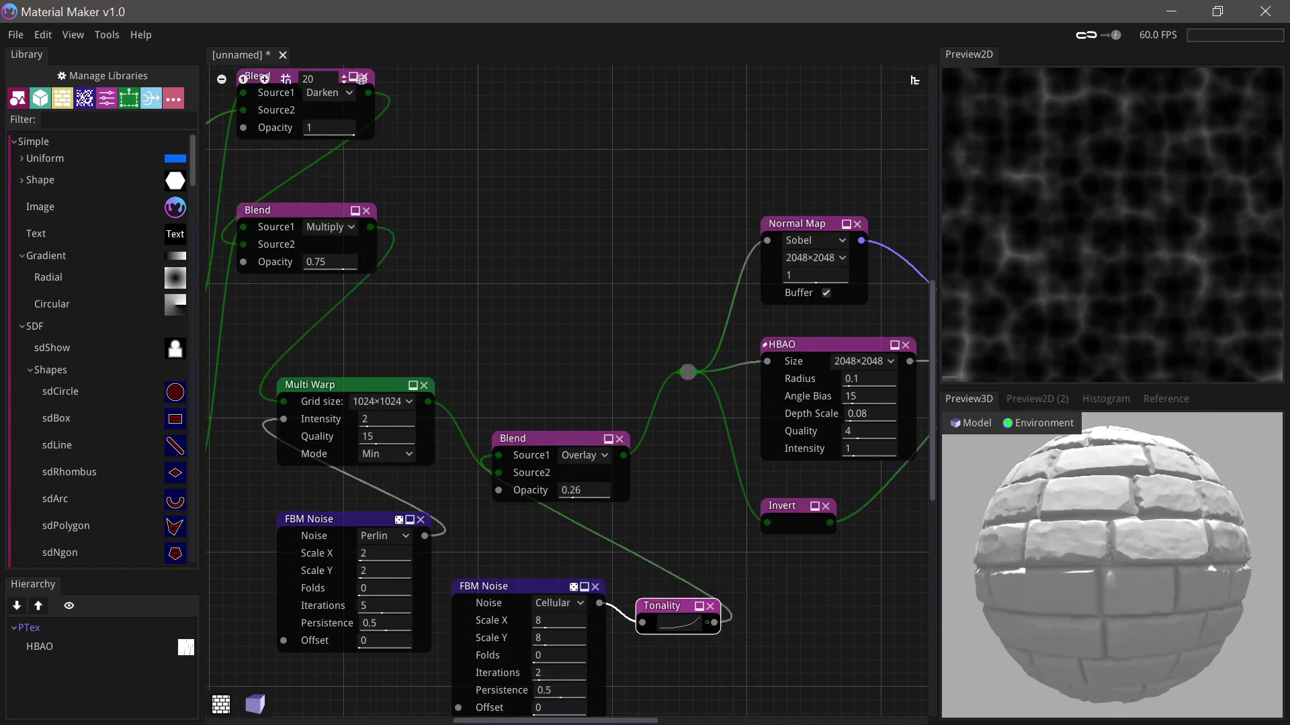
- Add a Fill to Random Grey node fed by the Bricks node's second output and preview it with the 2D view reset
middle_click_drag(573, 203, 667, 266)
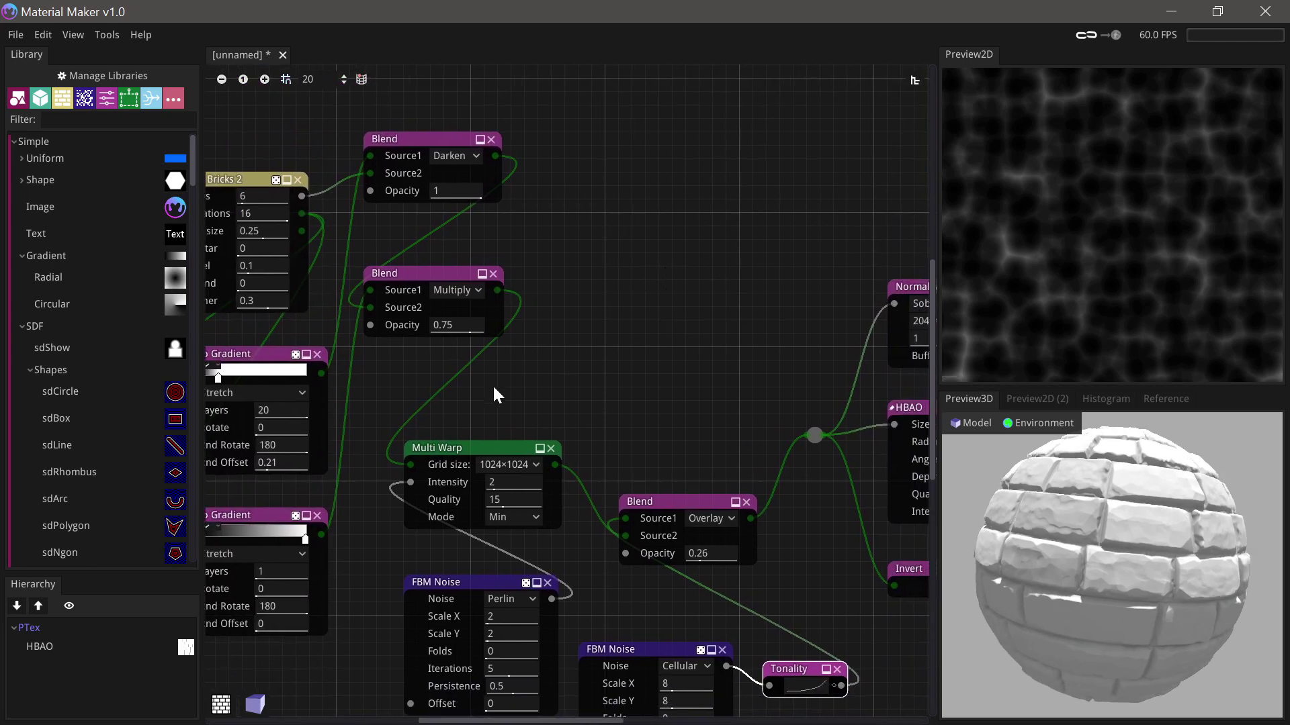
mouse_move(553, 402)
middle_mouse_down()
mouse_move(569, 401)
mouse_move(546, 421)
middle_mouse_up()
left_click_drag(294, 233, 592, 222)
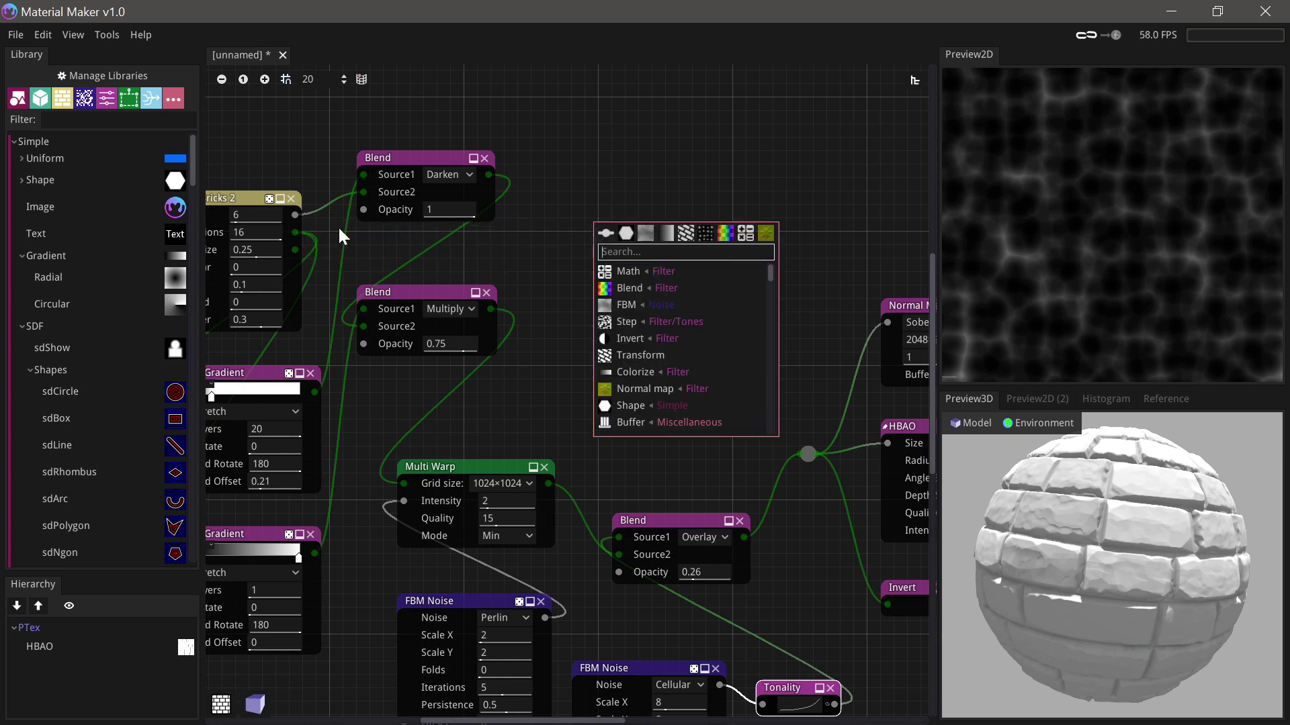
type("rand")
left_click(677, 285)
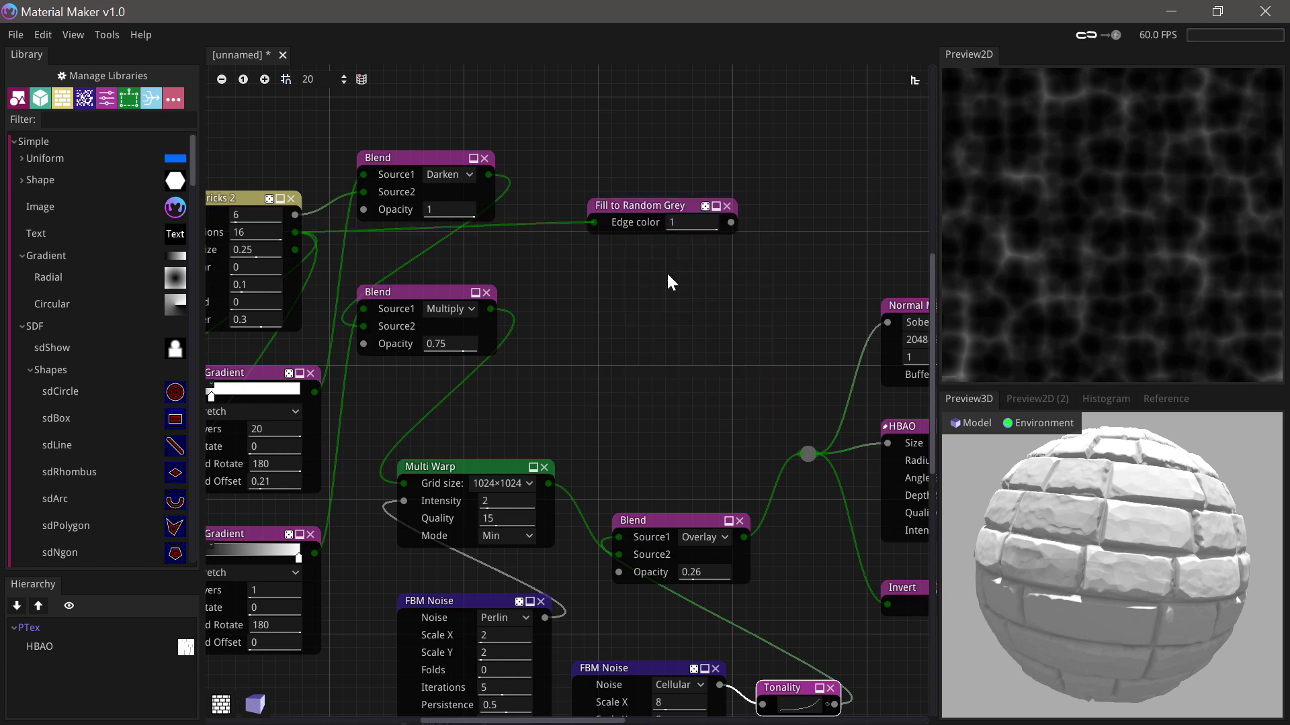
middle_click_drag(793, 116, 631, 147)
right_click(1066, 272)
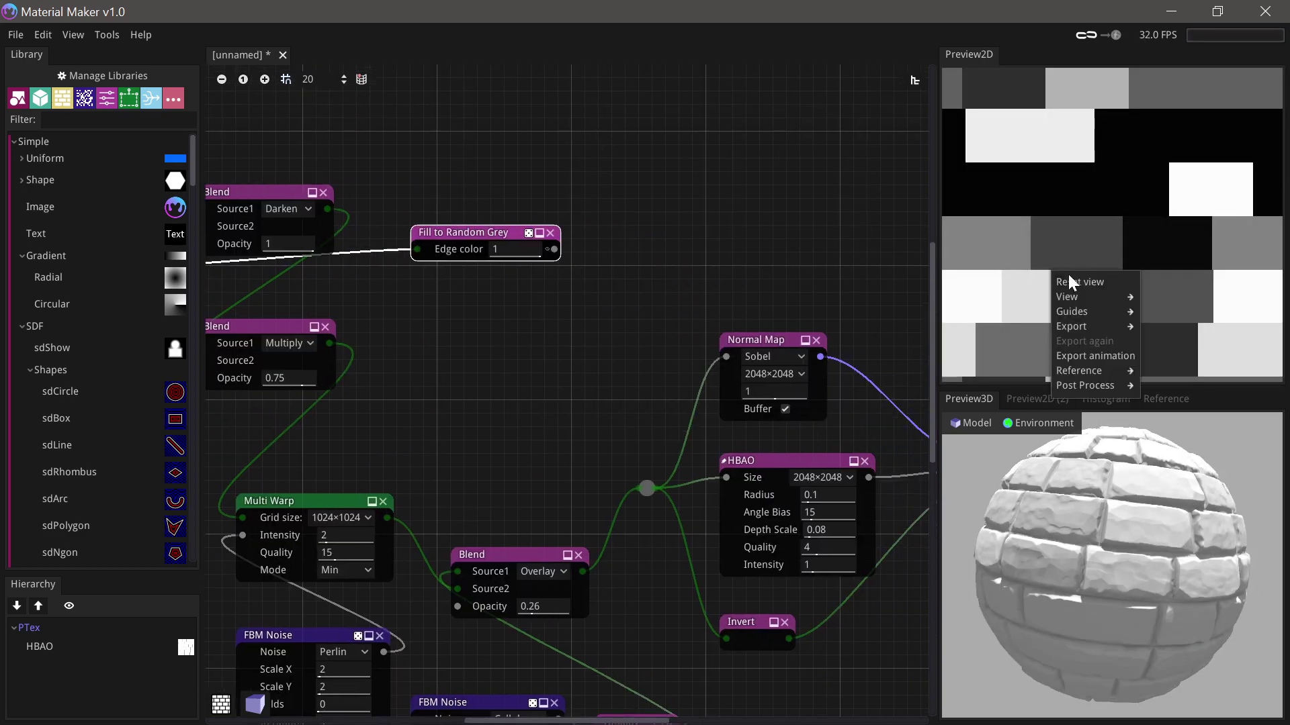
left_click(1076, 280)
- Add a Colorize node after Fill to Random Grey and change its black gradient stop to orange
middle_click_drag(591, 233, 560, 244)
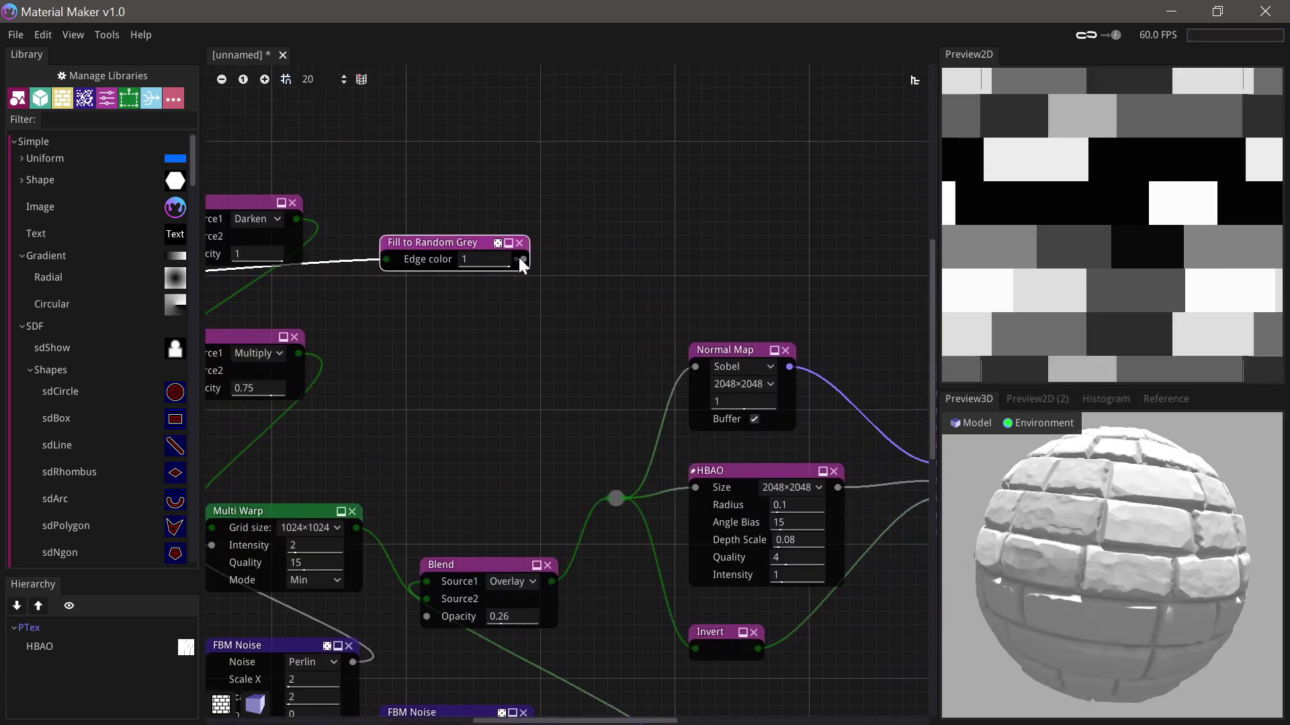
right_click(569, 245)
type("colo")
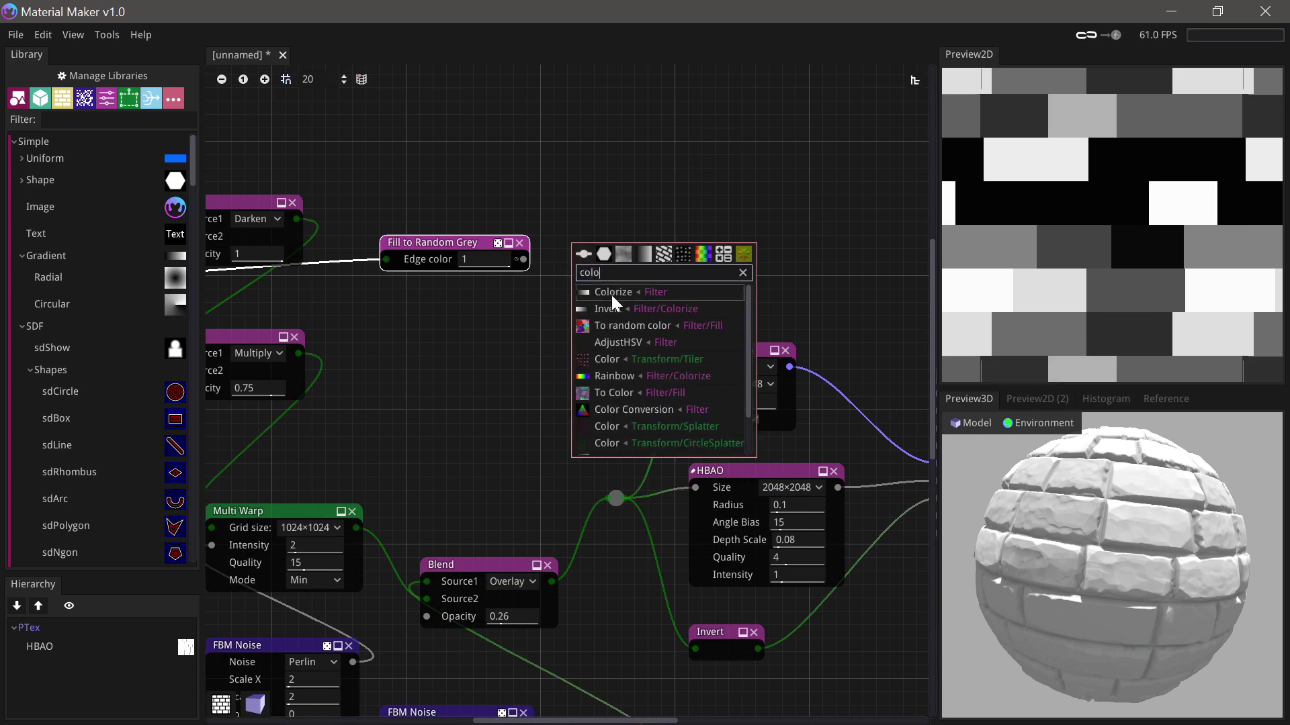
left_click(611, 294)
double_click(589, 249)
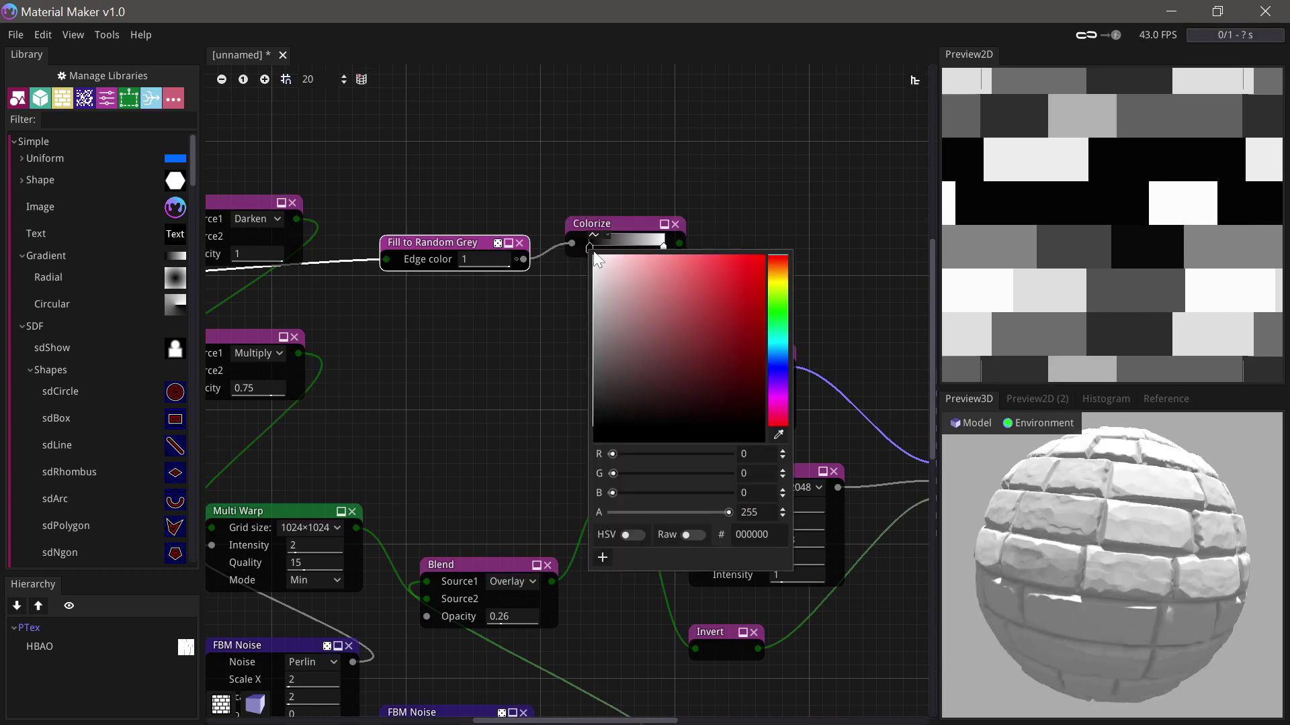
left_click(778, 269)
left_click(754, 275)
left_click(776, 267)
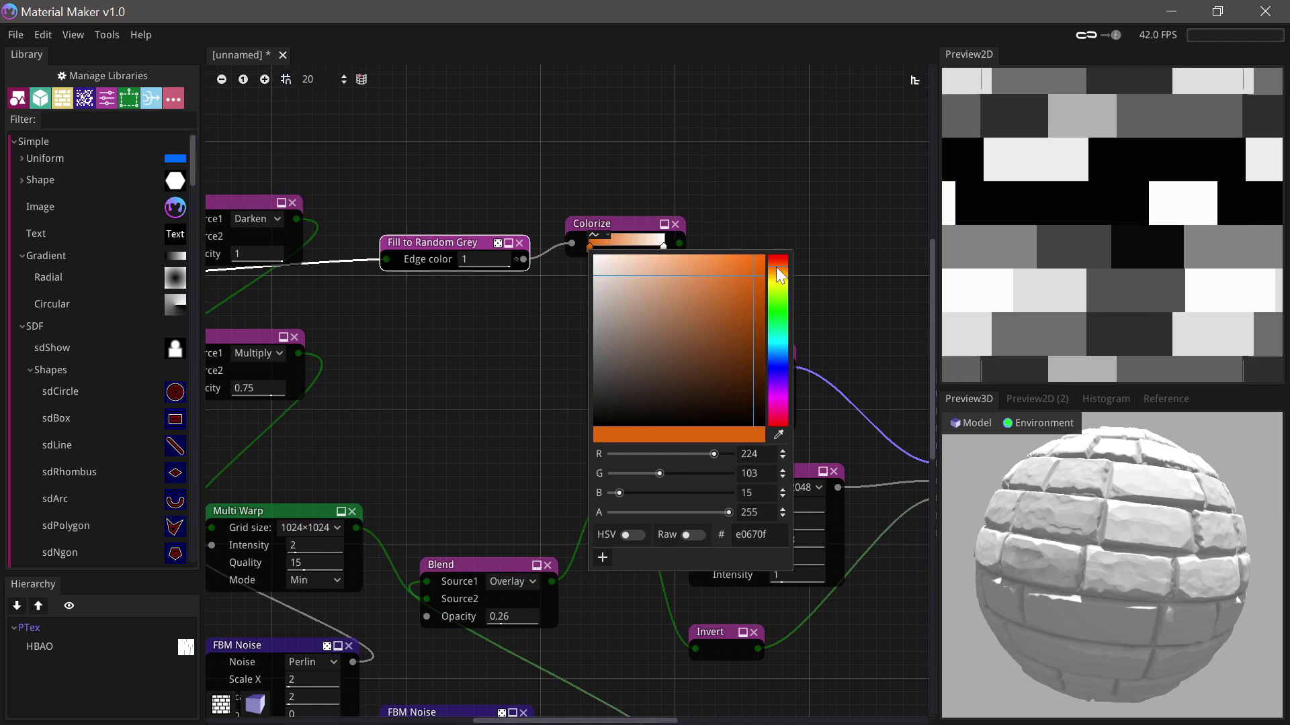
- Set the Colorize gradient's white stop to light orange f49010, darken the first stop to brownish orange, and preview the node
double_click(663, 246)
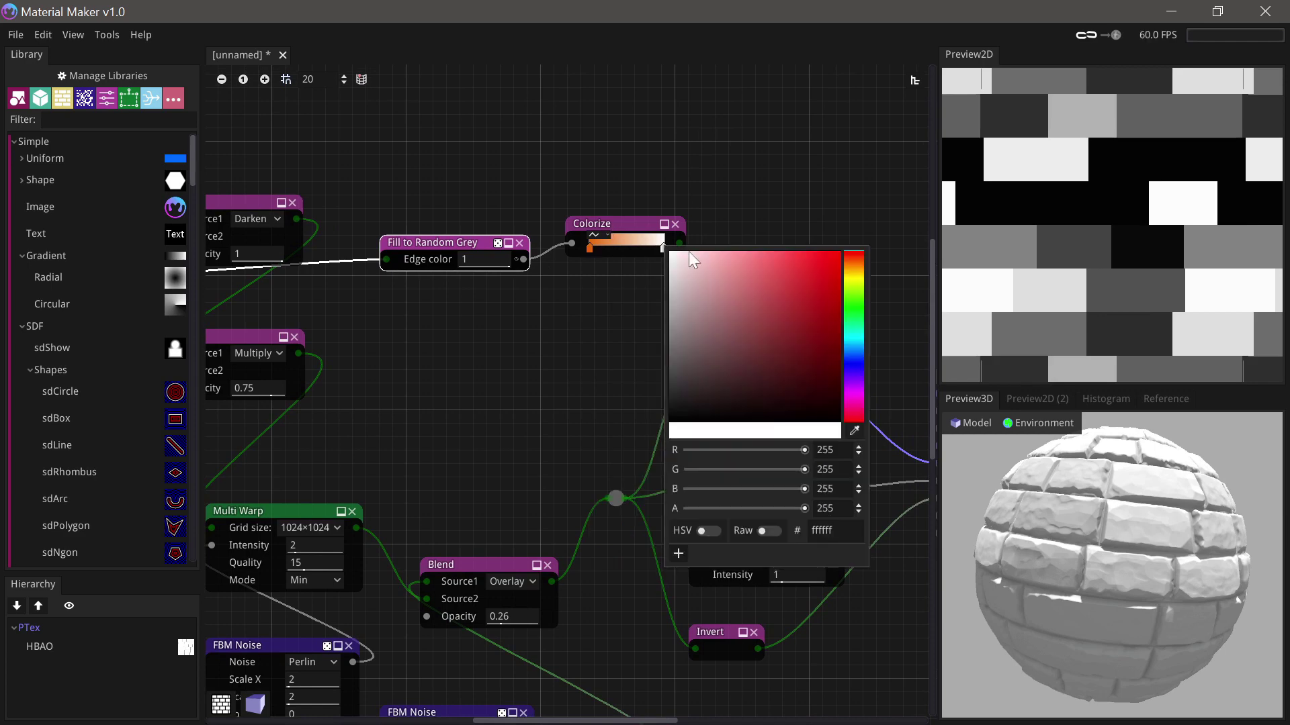
left_click(849, 264)
left_click(829, 257)
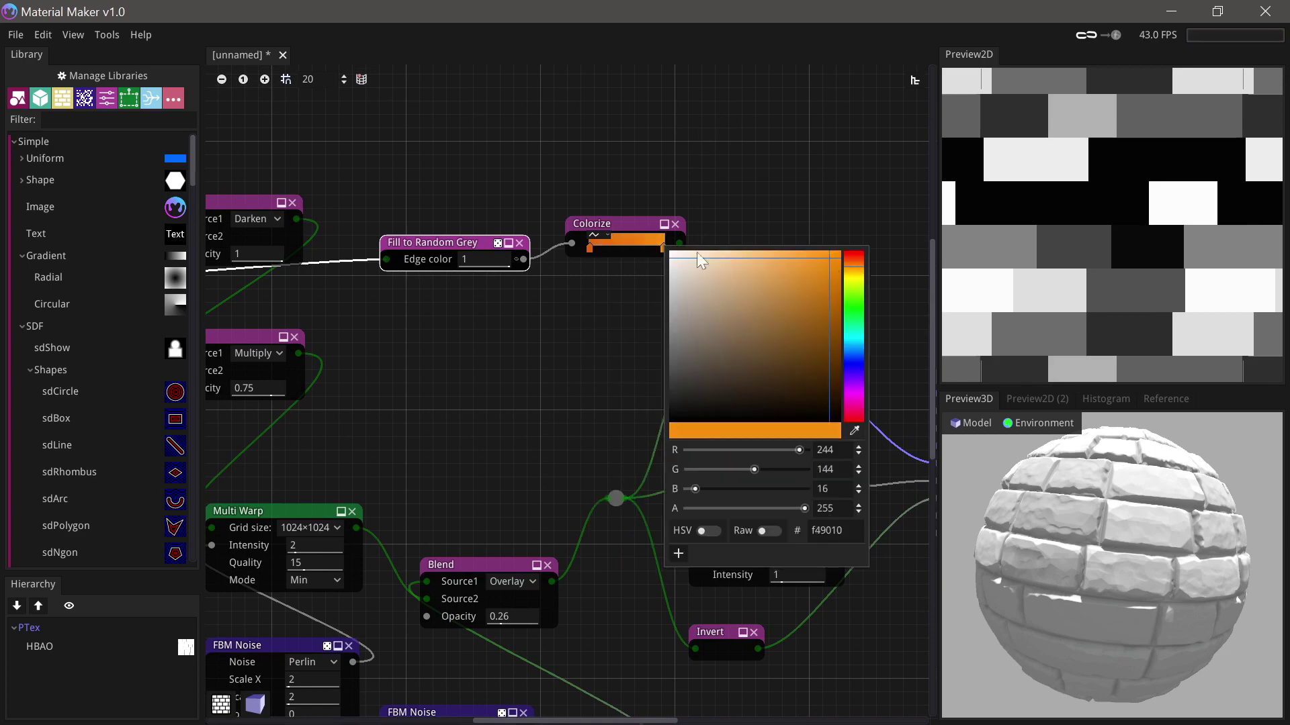
left_click(588, 249)
double_click(588, 249)
mouse_move(764, 316)
left_mouse_down()
mouse_move(752, 291)
mouse_move(755, 315)
left_mouse_up()
left_click(627, 242)
left_click(633, 223)
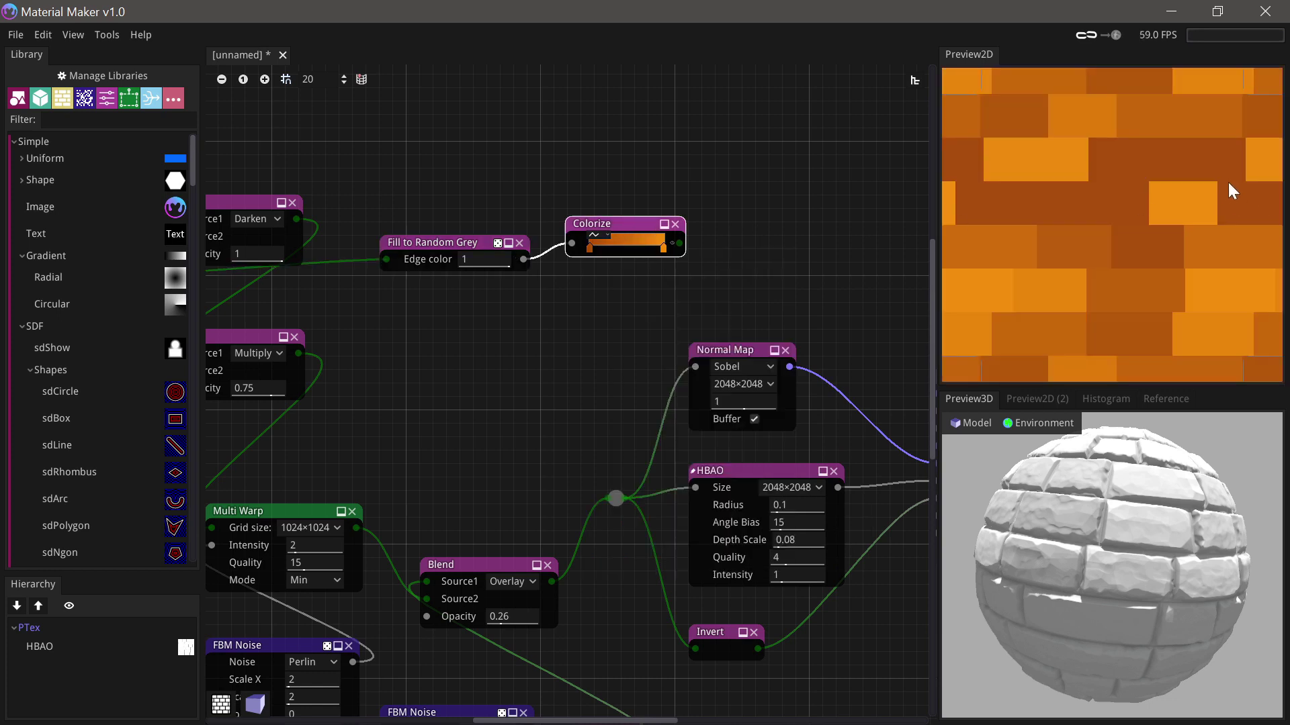
- Randomize the Fill to Random Grey seed and connect the Colorize output to the material's Albedo input
left_click(497, 243)
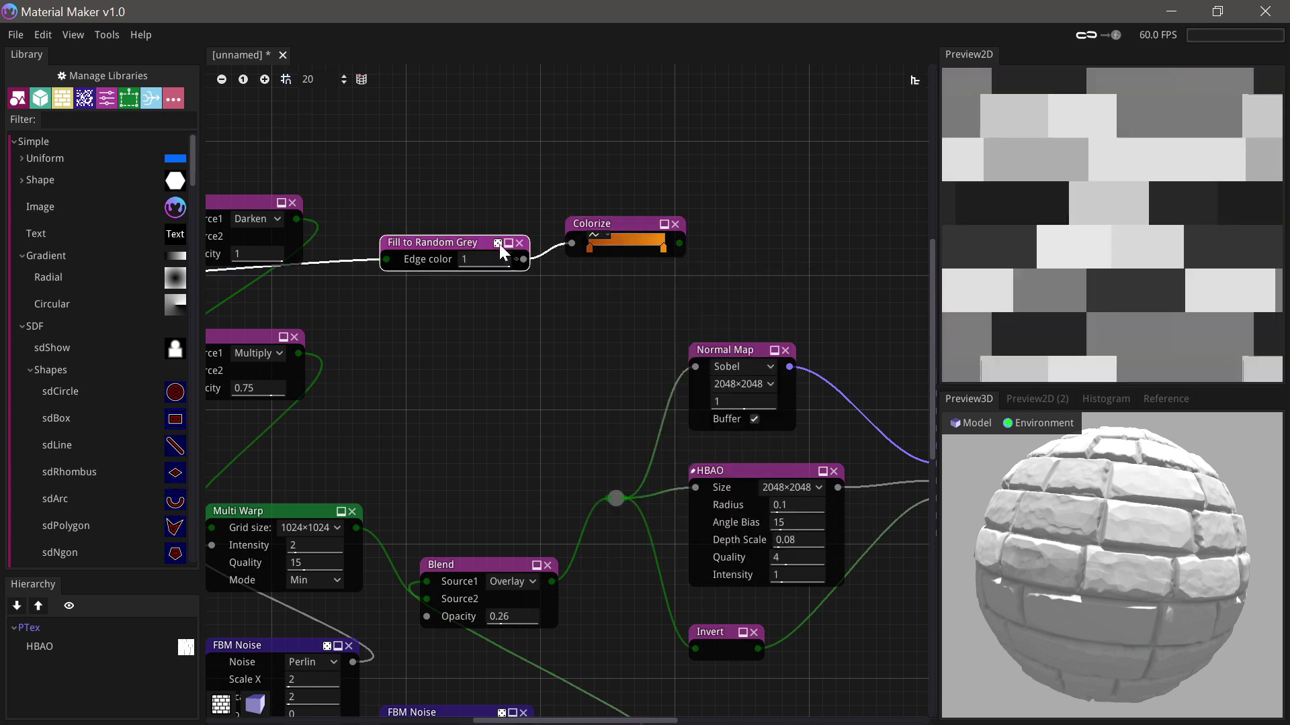
left_click_drag(627, 225, 627, 222)
middle_click_drag(786, 250, 511, 214)
middle_click_drag(580, 237, 617, 276)
left_click_drag(358, 222, 466, 249)
left_click_drag(552, 266, 699, 397)
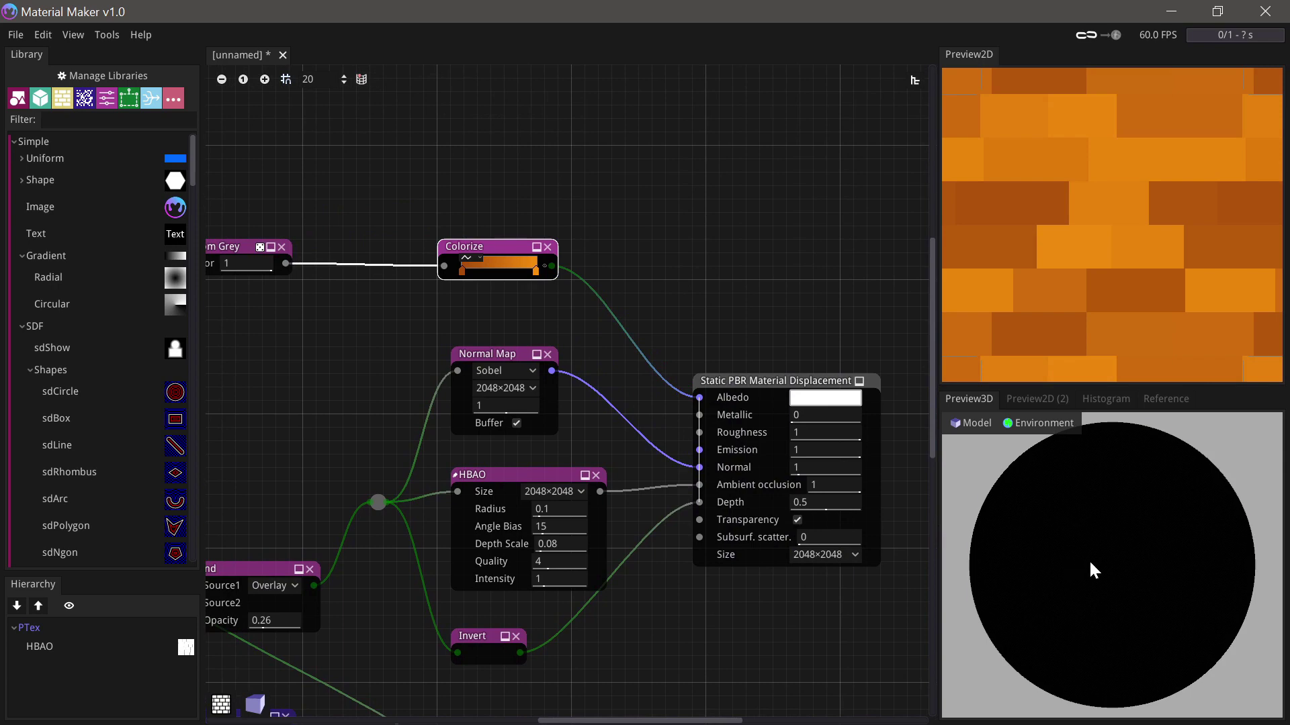
left_click_drag(1098, 575, 1094, 604)
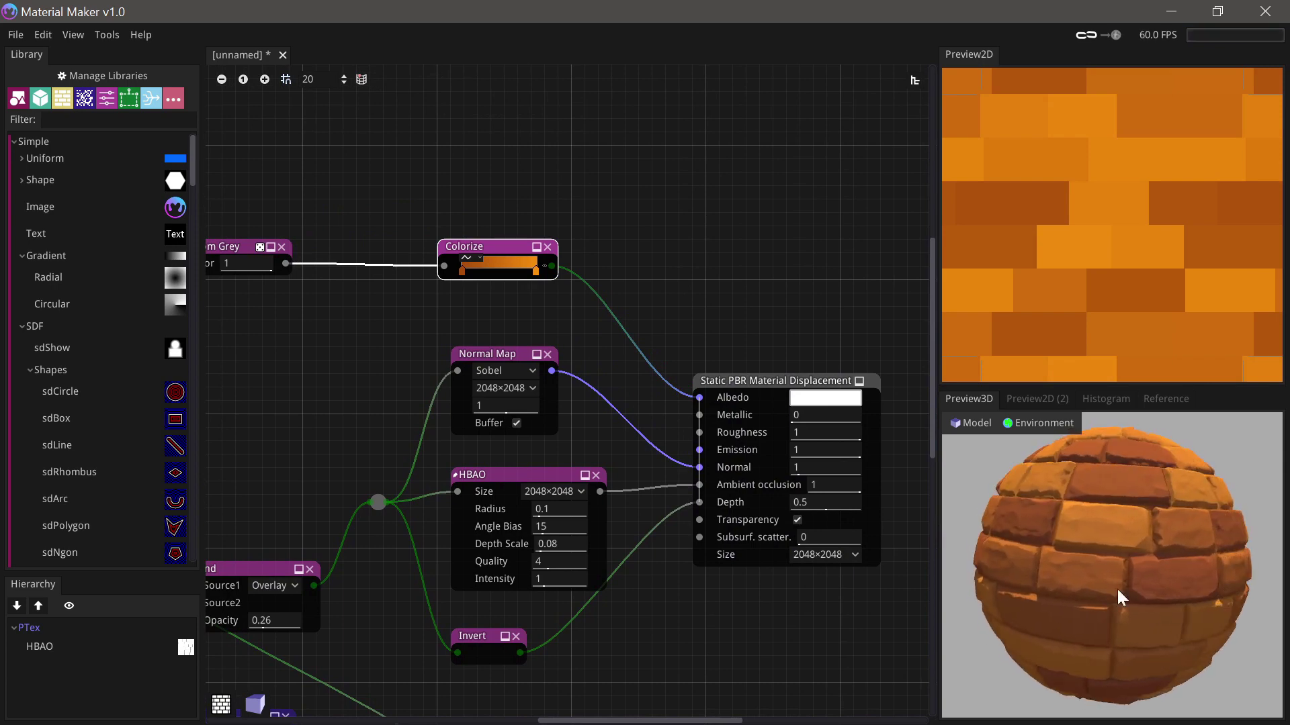
- Add a Smooth Curvature 2 node fed by the reroute point after the Overlay Blend node
middle_click_drag(329, 409, 464, 449)
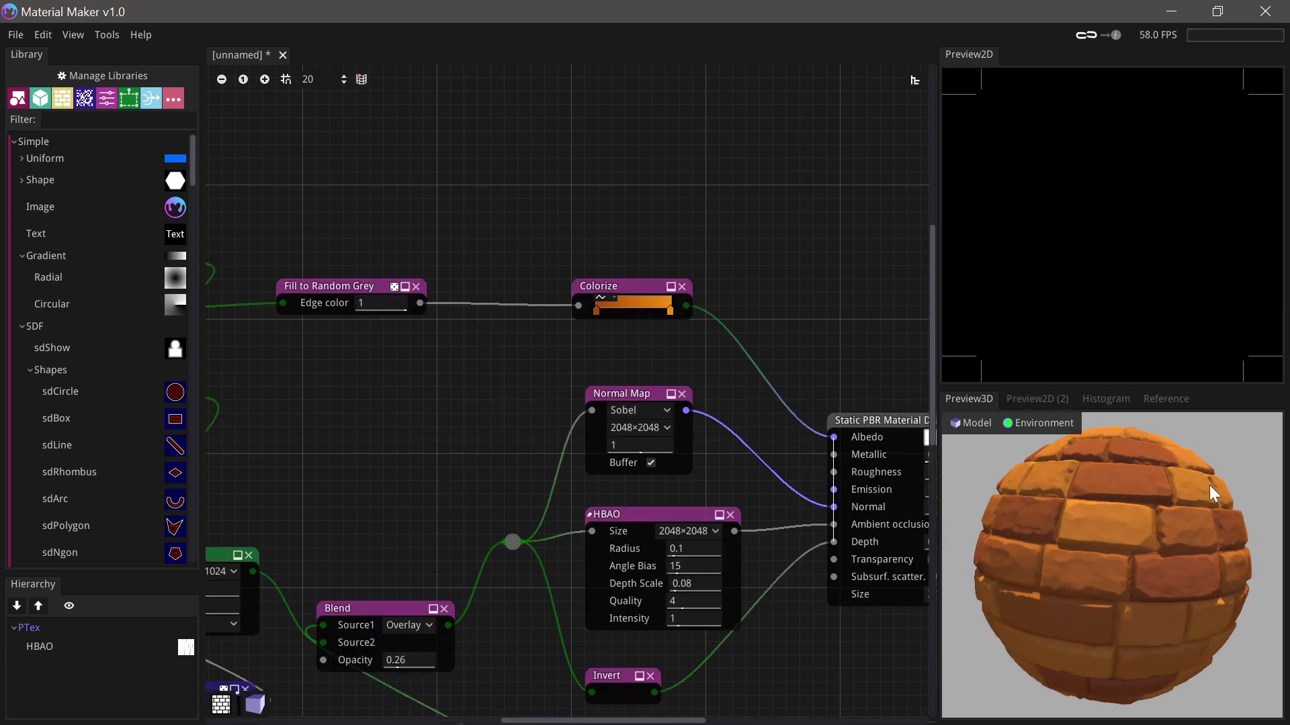
left_click_drag(1135, 539, 1100, 520)
left_click_drag(441, 625, 321, 469)
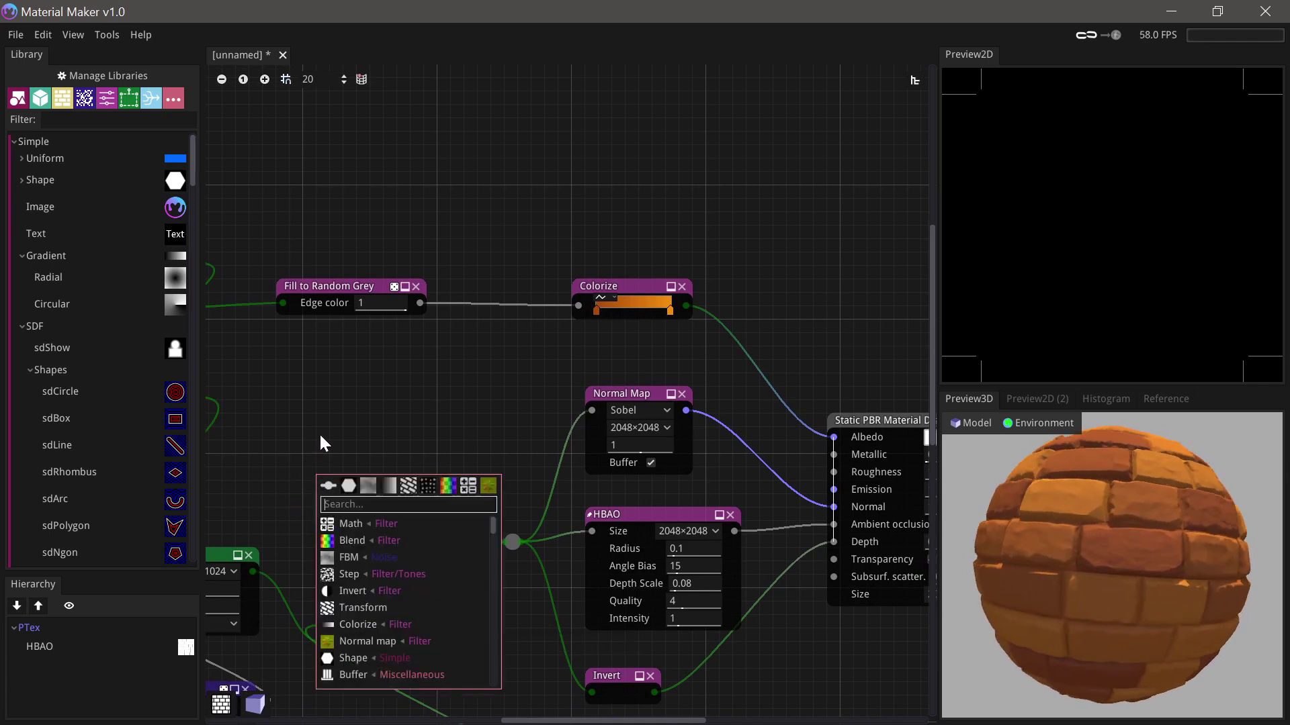
left_click(320, 433)
left_click_drag(513, 527, 341, 437)
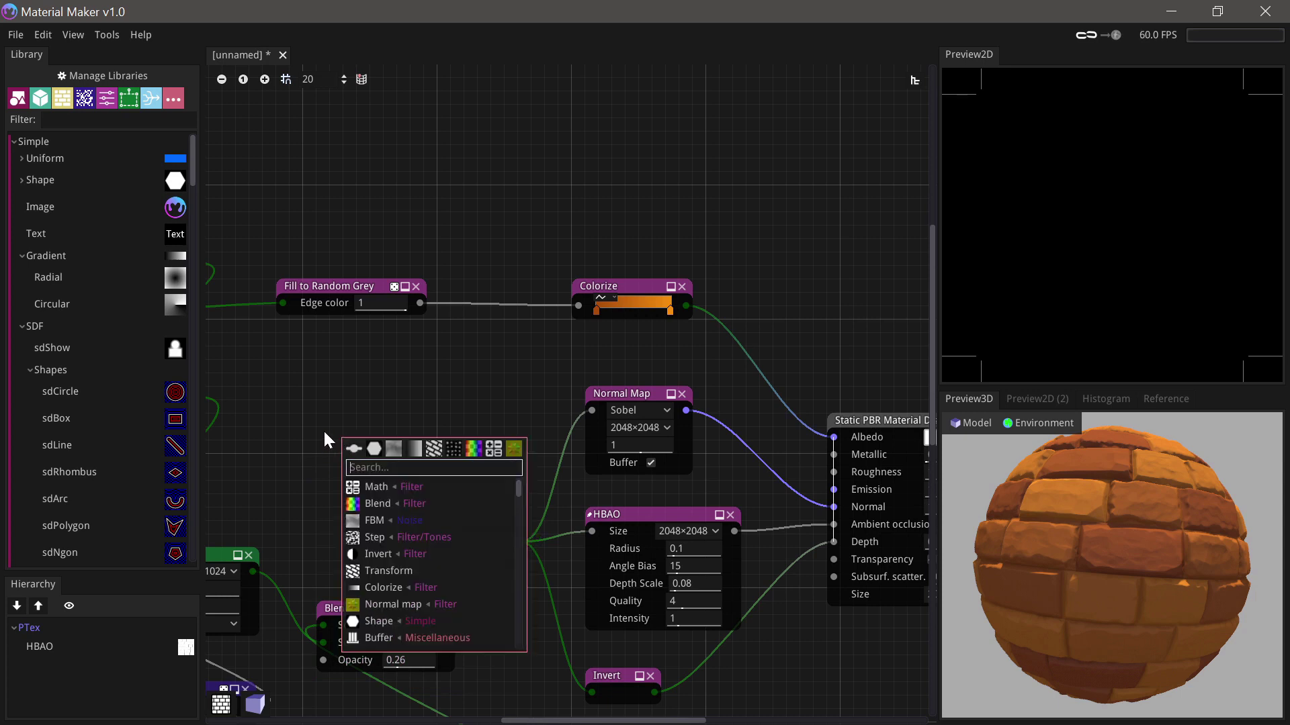
type("smoo")
left_click(389, 488)
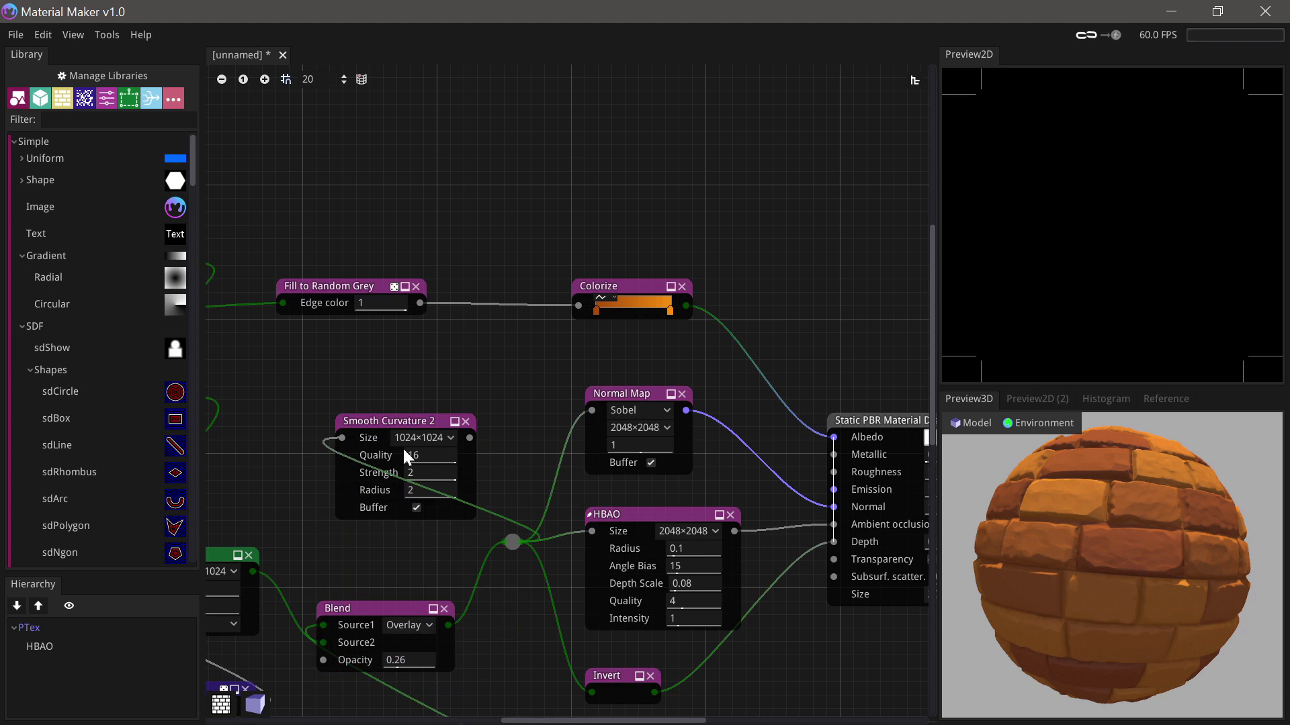
- Preview the Smooth Curvature 2 node, setting its size to 2048×2048 and its radius to 1.07
left_click(397, 423)
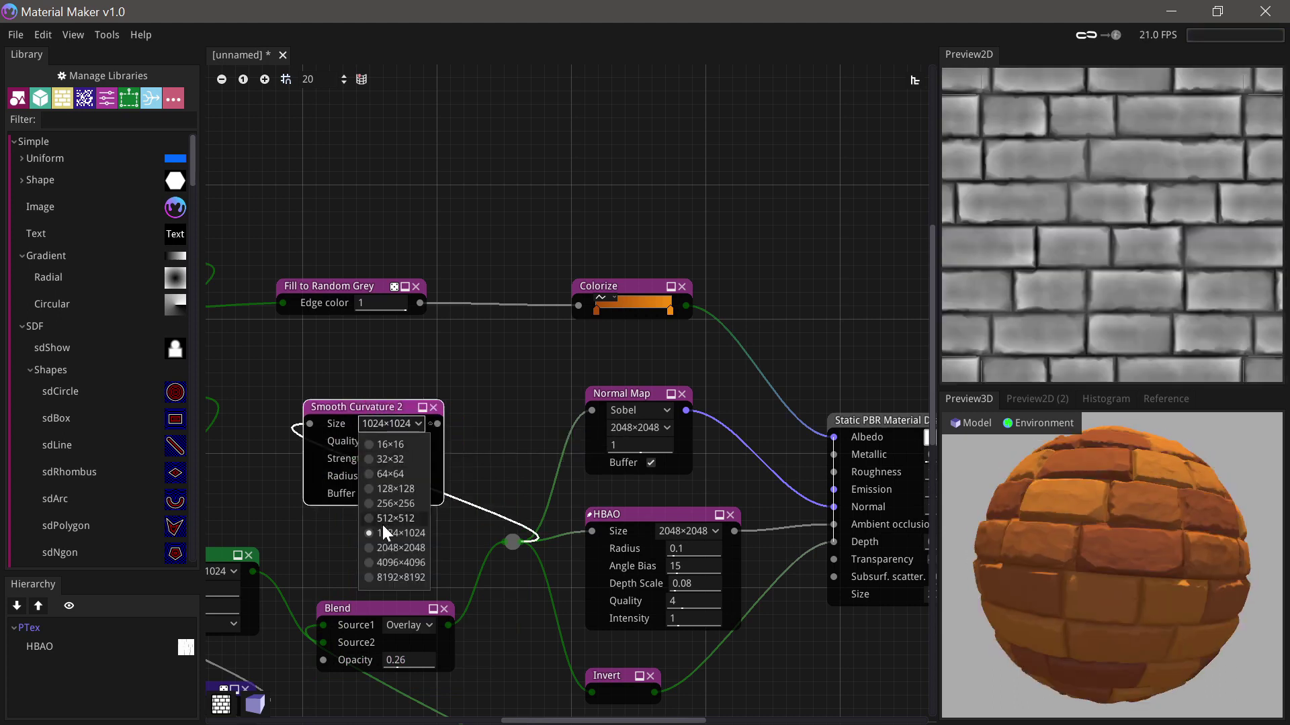
left_click(396, 548)
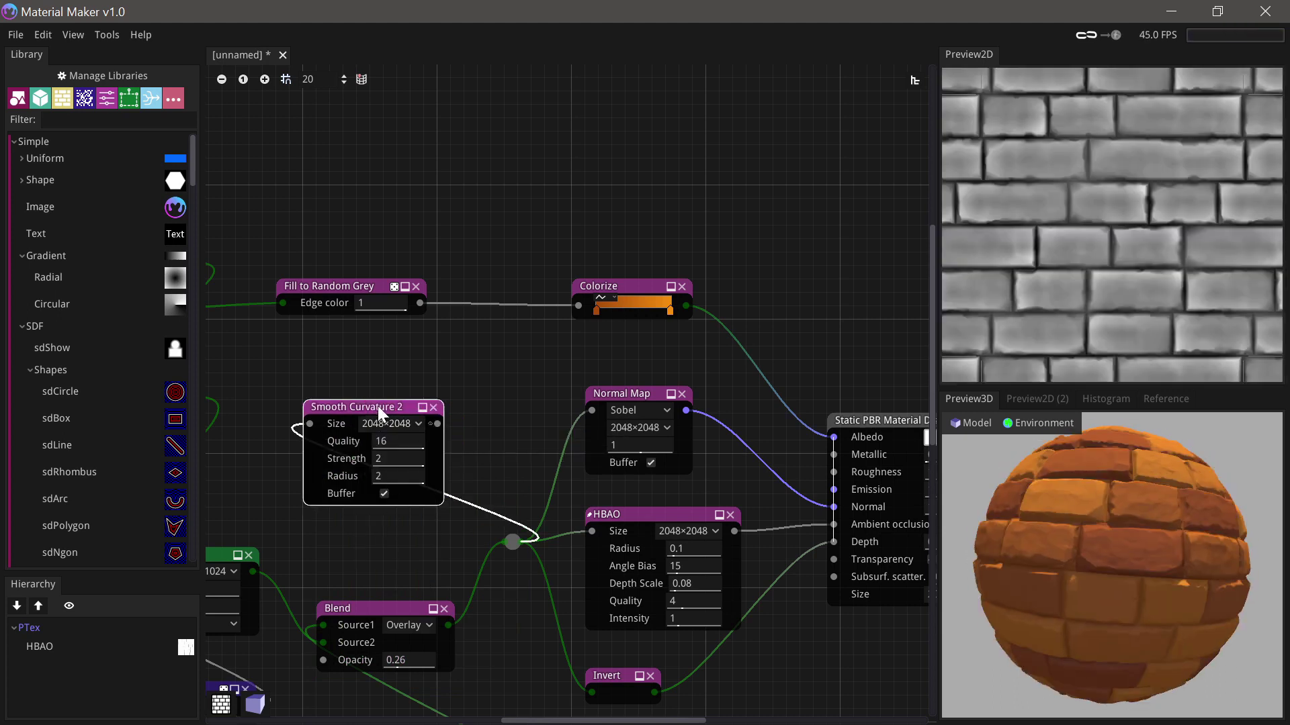
left_click_drag(393, 475, 321, 478)
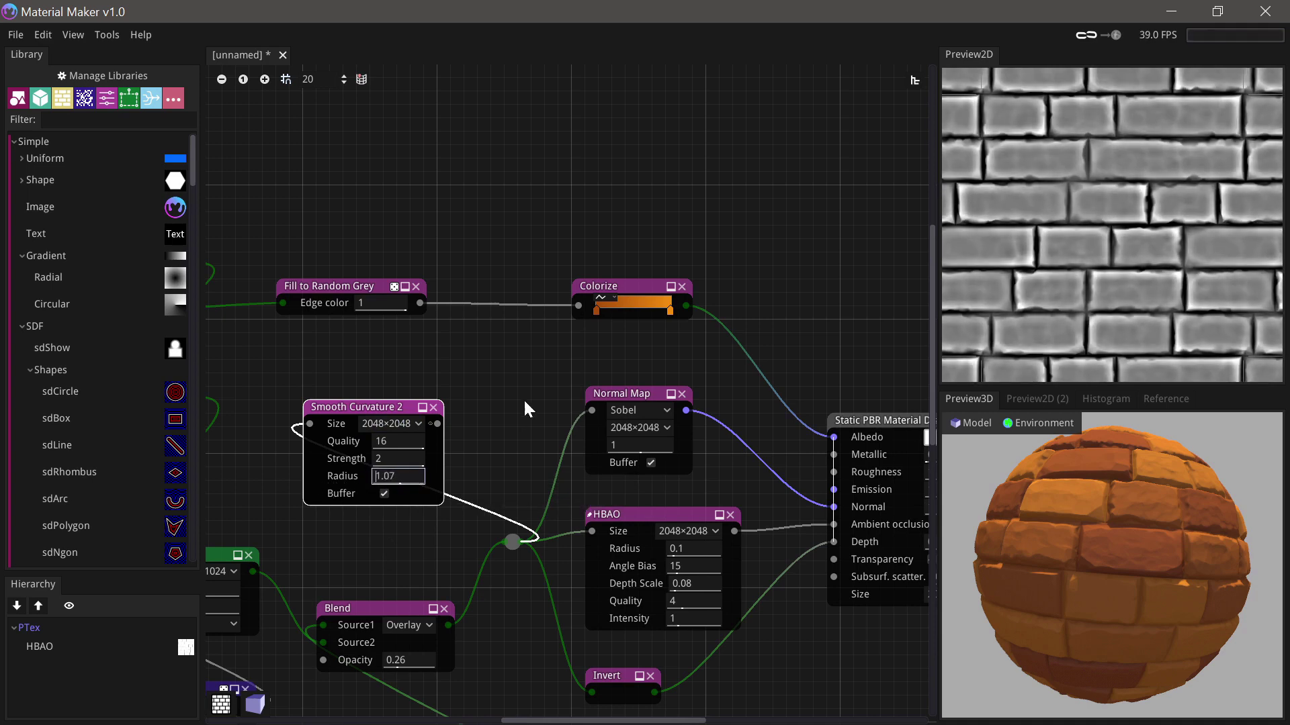
middle_click_drag(487, 402, 454, 426)
left_click_drag(348, 429, 365, 430)
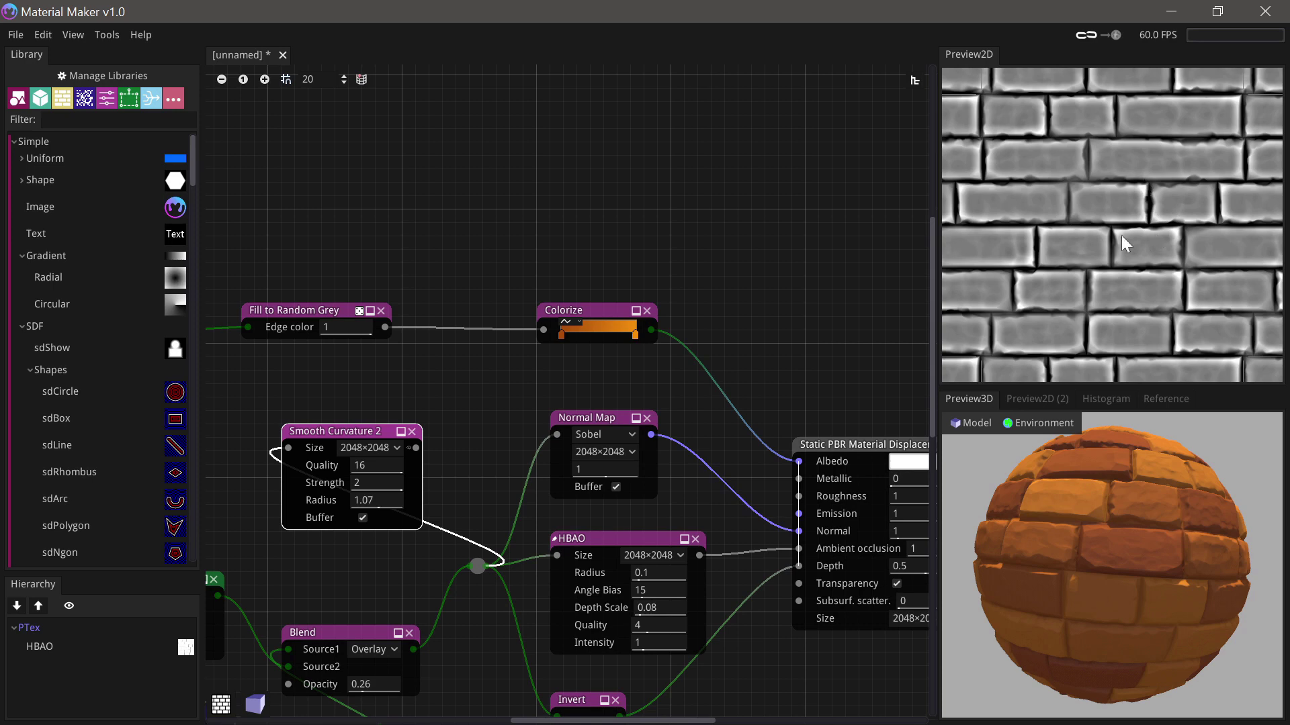
- Add a Tones step node after Smooth Curvature 2 with value 0.75 and width 0.5
left_click_drag(416, 447, 550, 238)
type("ste")
left_click(468, 303)
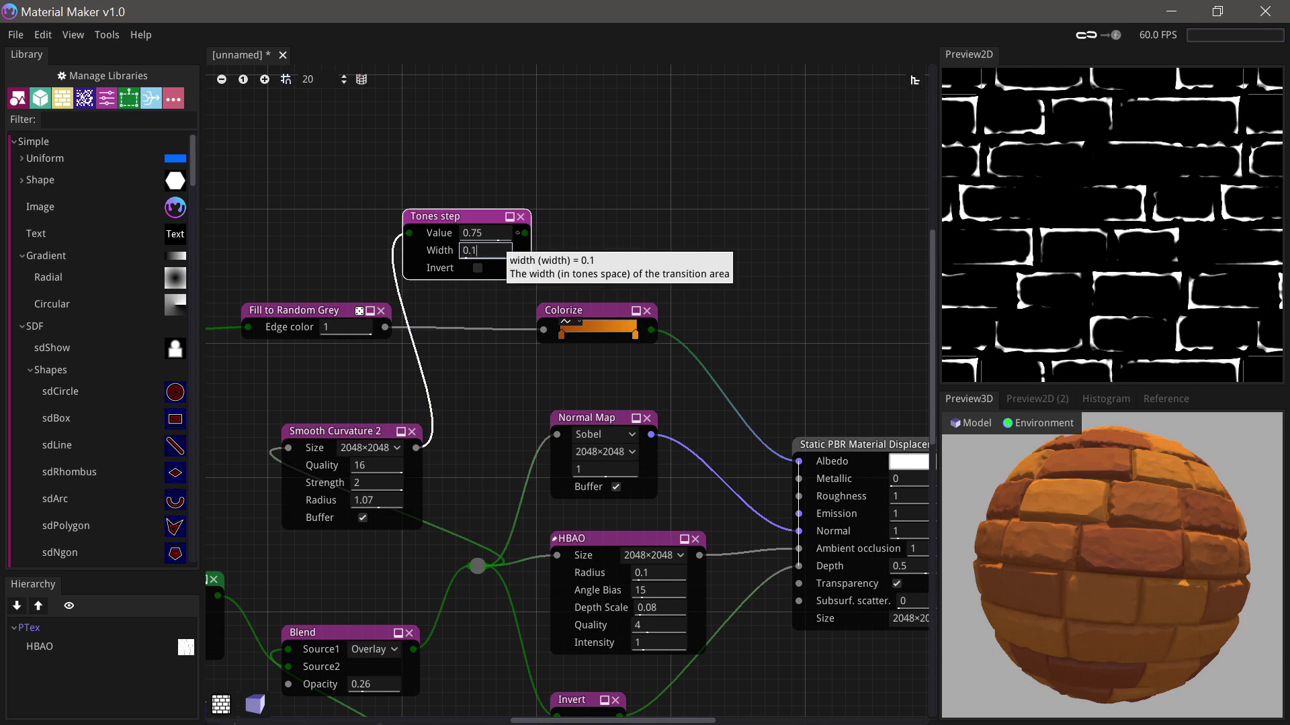
key("Return")
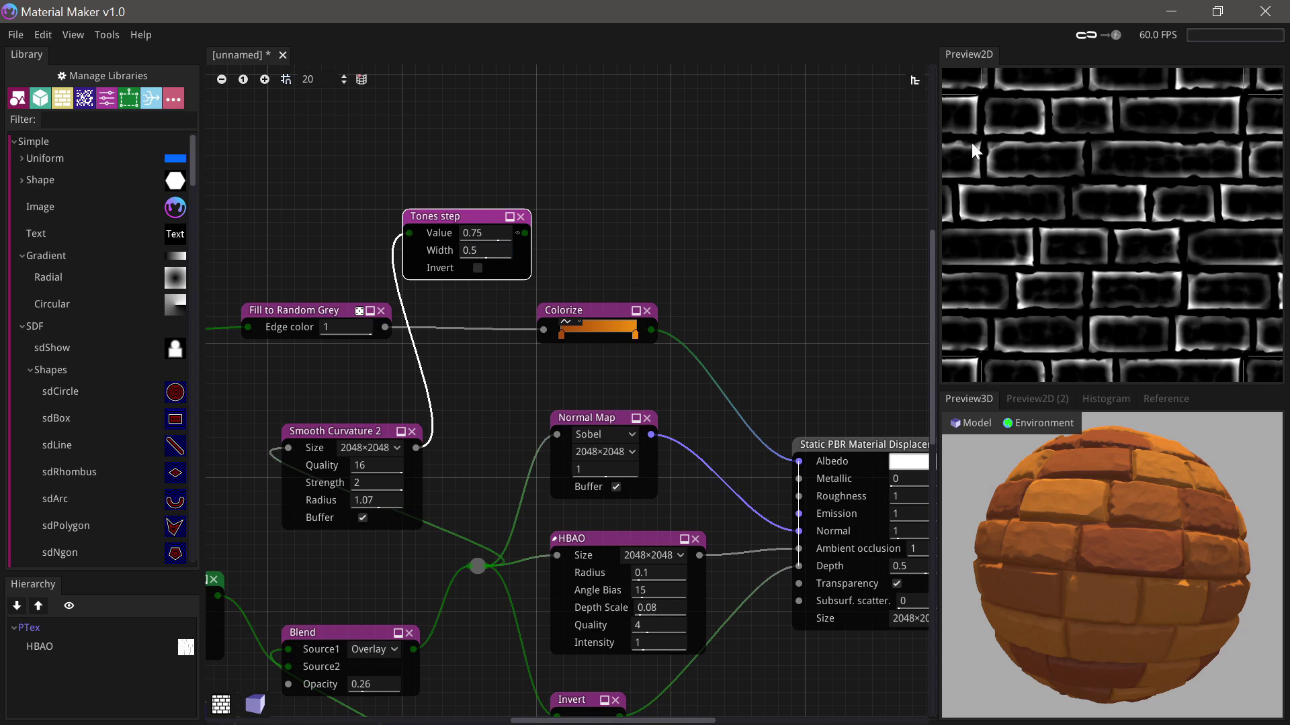
- Add a Screen Blend node with Tones step as Source1 and the orange Colorize output as Source2
middle_click_drag(648, 265, 577, 287)
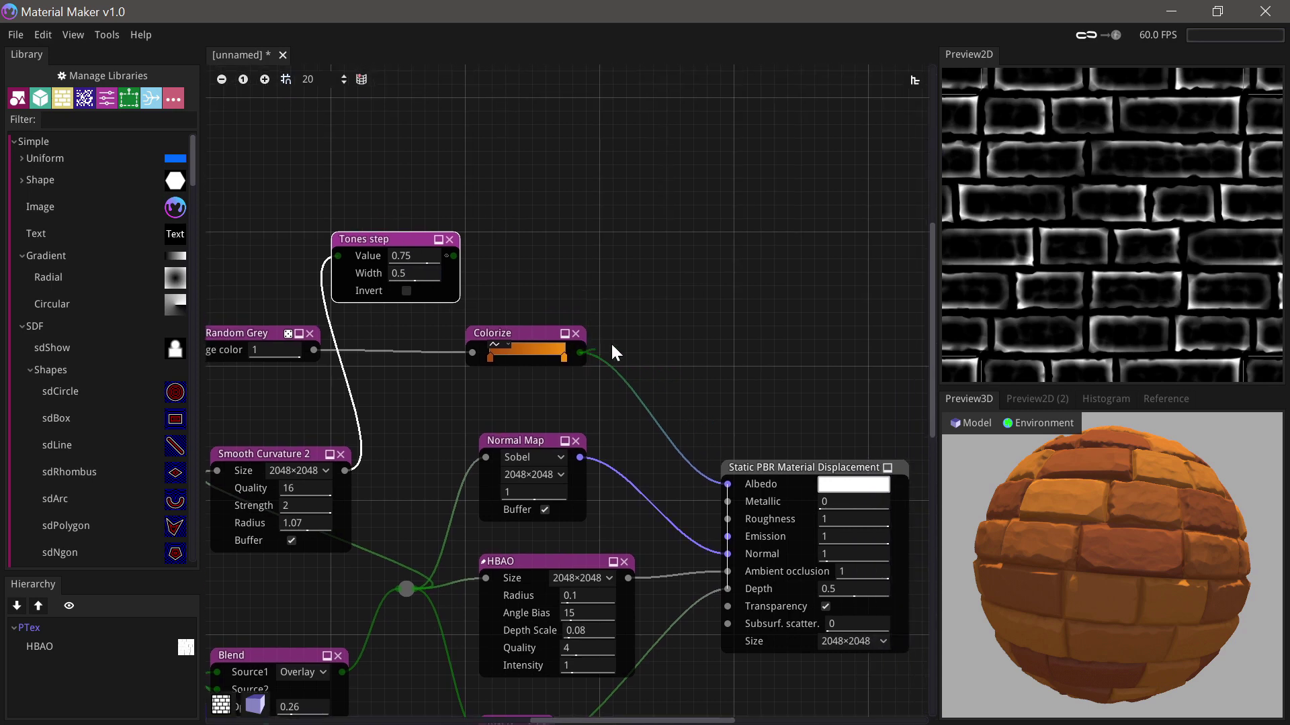
left_click_drag(584, 353, 655, 328)
type("blend")
left_click(691, 374)
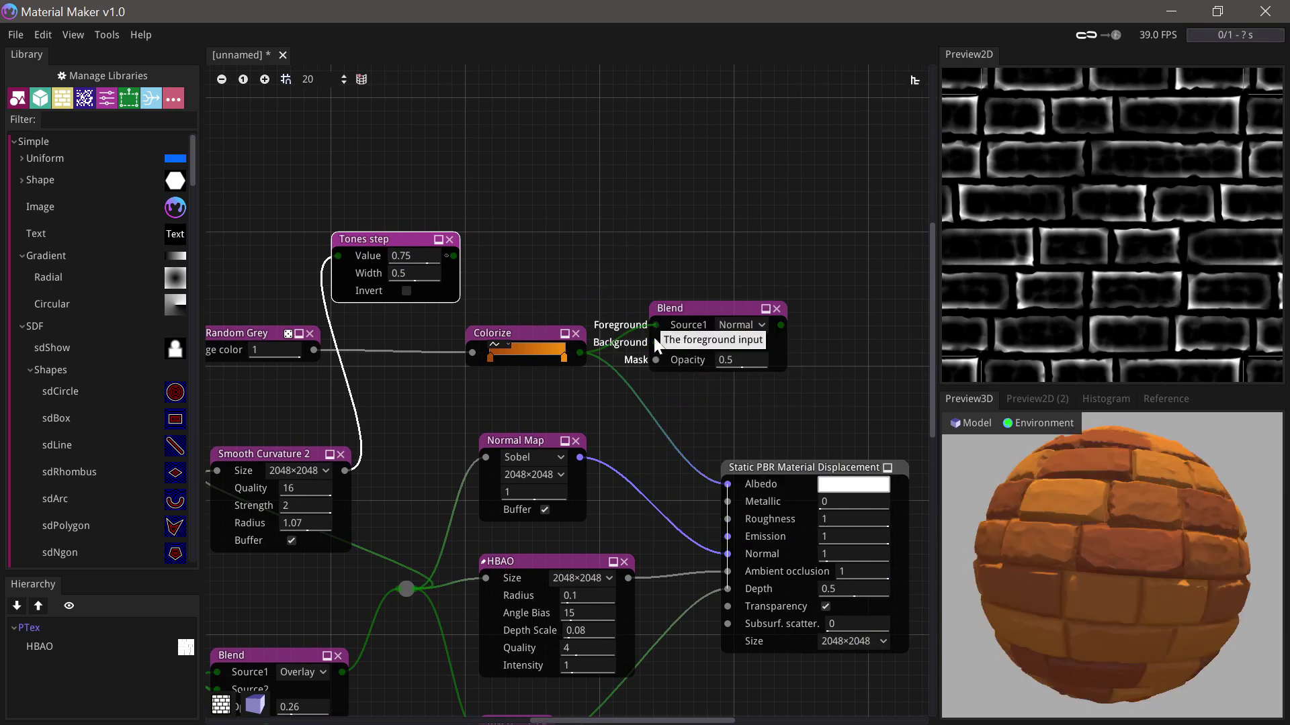
left_click(737, 325)
left_click(755, 389)
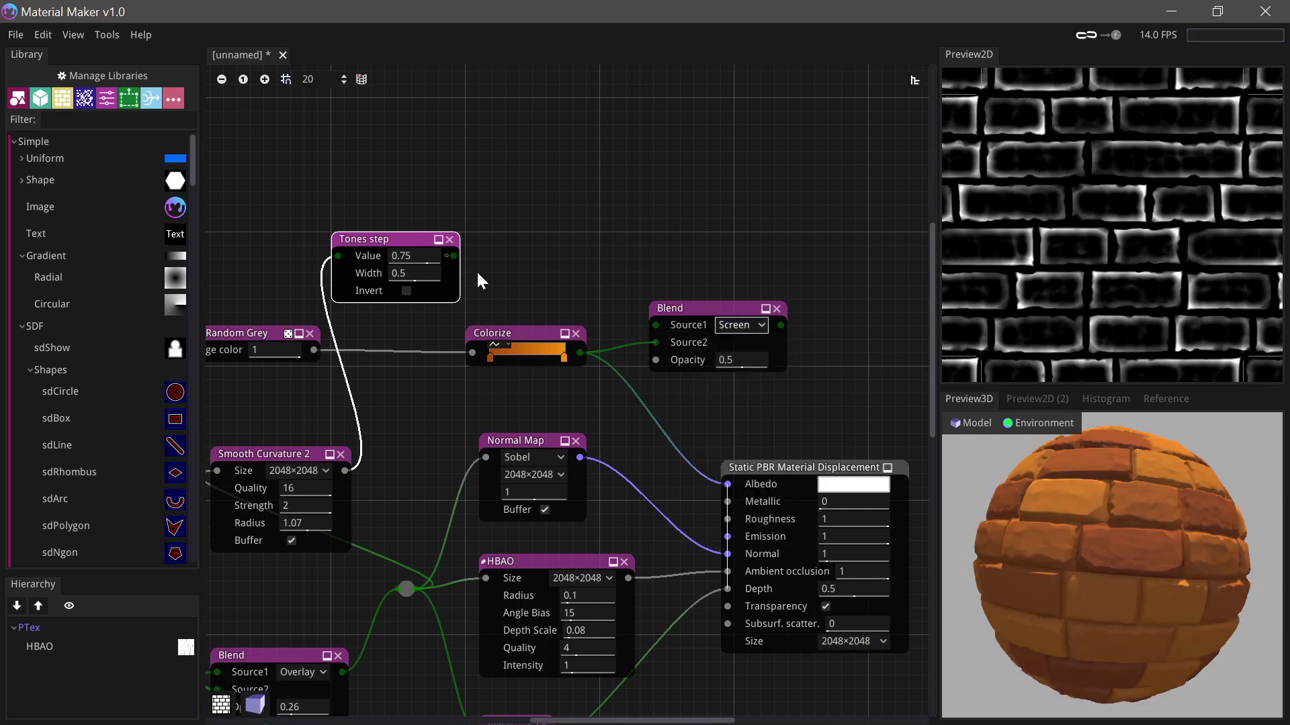
left_click_drag(454, 256, 657, 309)
- Connect the Screen Blend output to the material's Albedo input and check the brick edges on the sphere
middle_click_drag(786, 300, 744, 282)
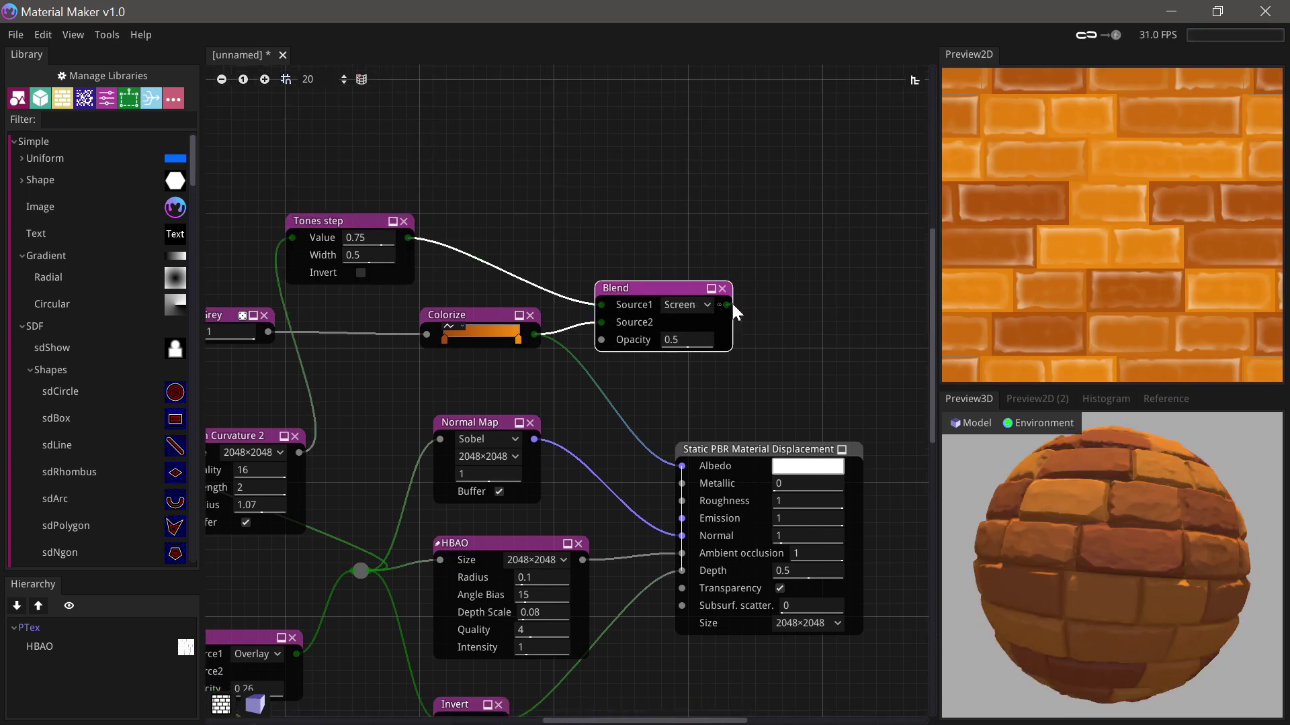
left_click_drag(727, 305, 681, 466)
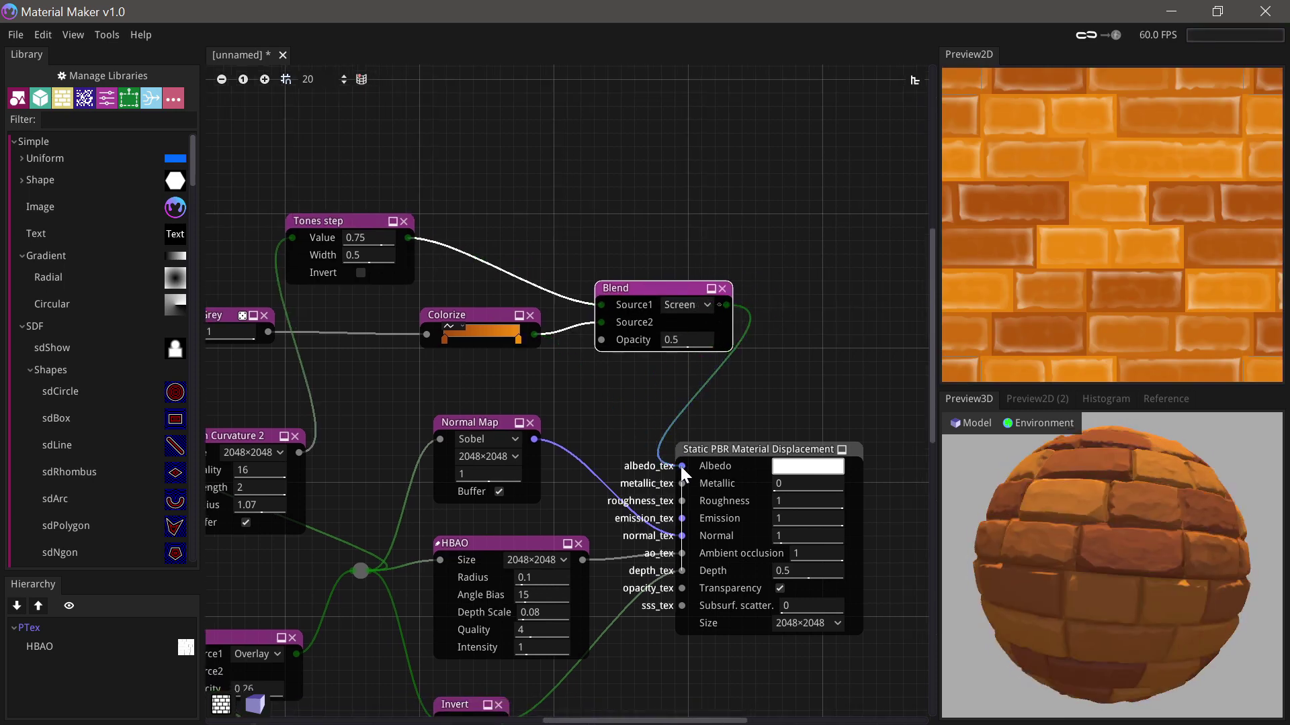
left_click_drag(1017, 612, 1034, 617)
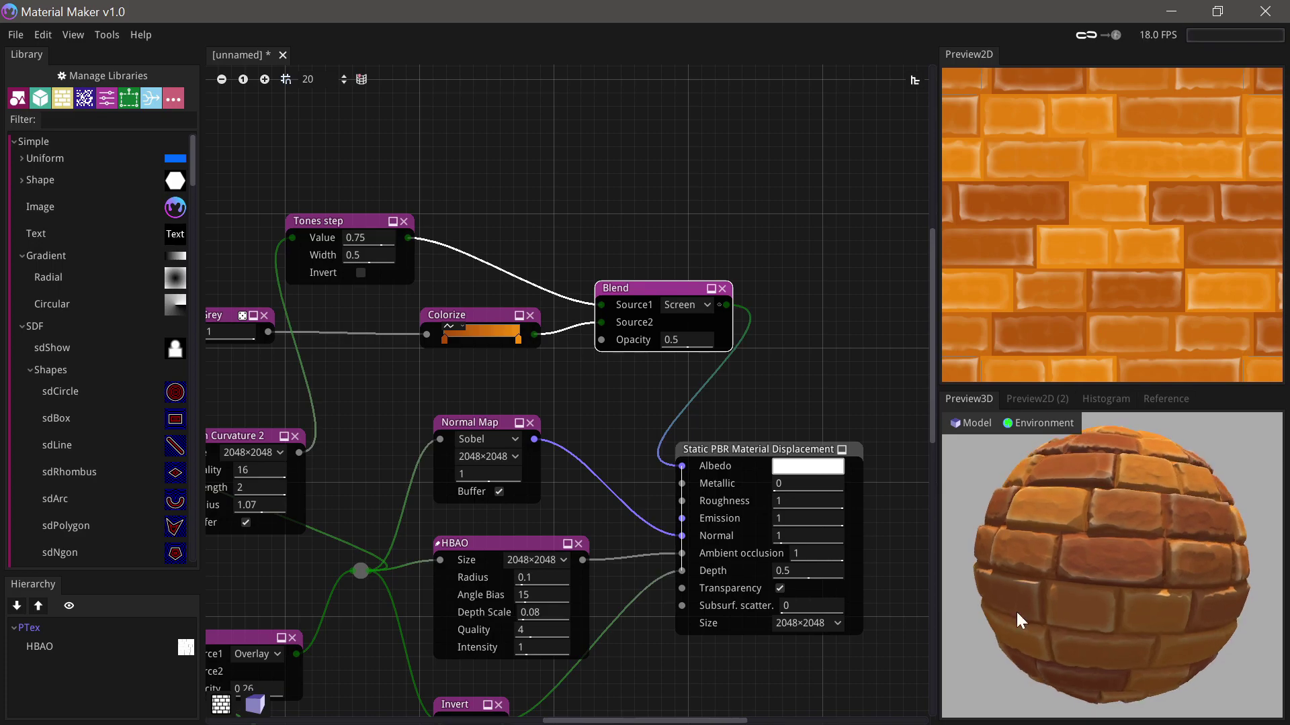
middle_click_drag(818, 196, 793, 207)
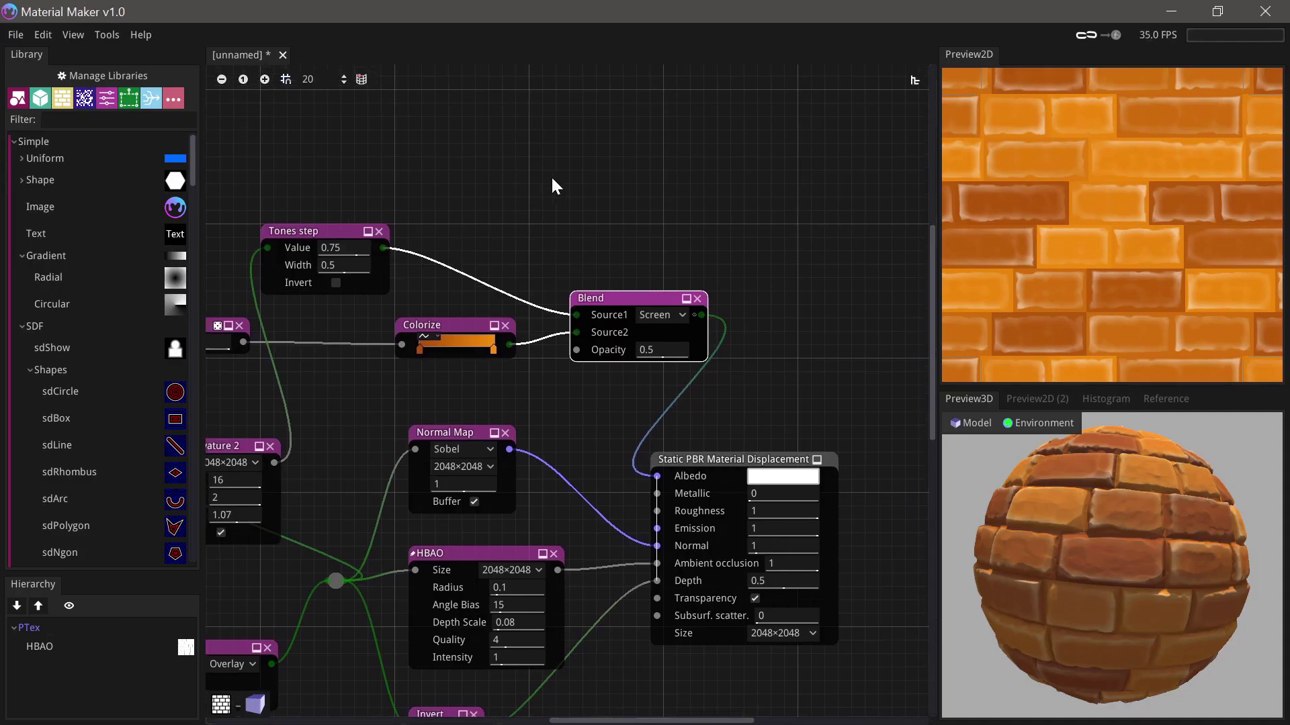
- Add a Dirt noise node in the empty area above the Blend node and set its type to Dirt 3
right_click(582, 176)
type("df")
key("BackSpace")
type("irt")
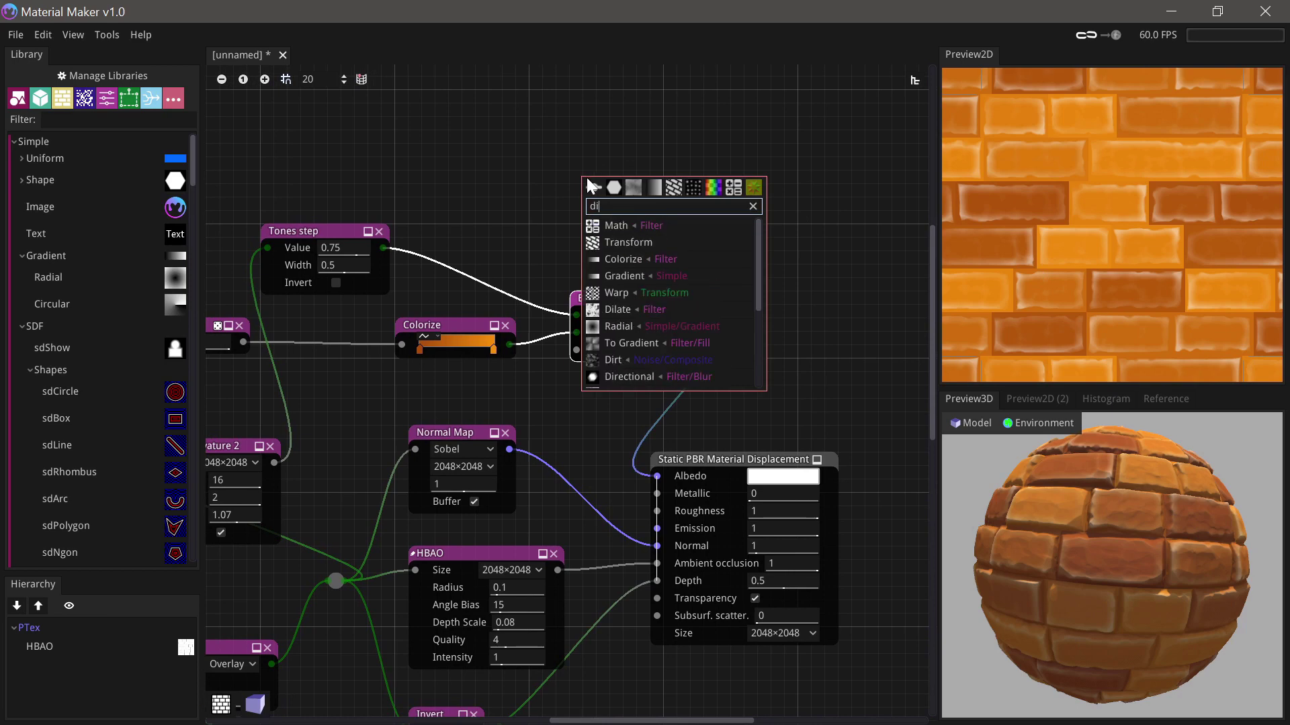
key("Return")
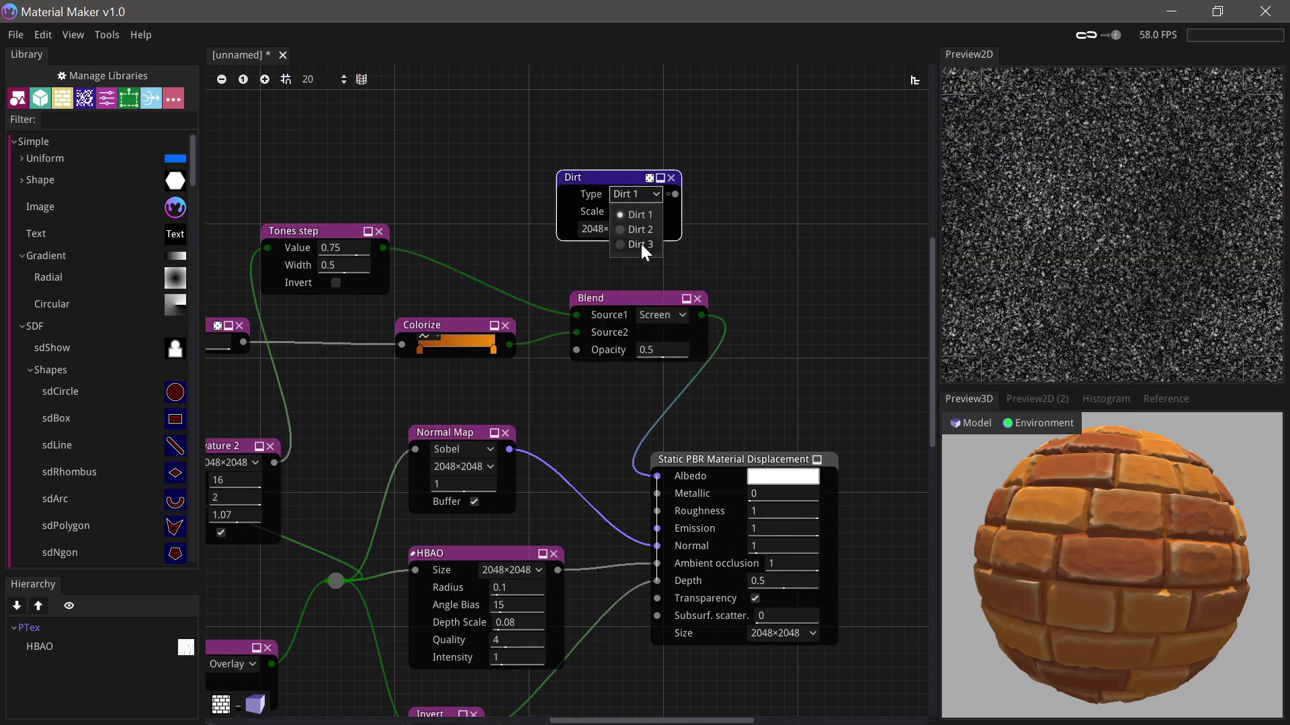
left_click(641, 244)
- Add a Colorize node after Dirt, lighten its black stop to grey, set its white stop to 979797, and preview it
left_click_drag(610, 179, 701, 184)
type("colo")
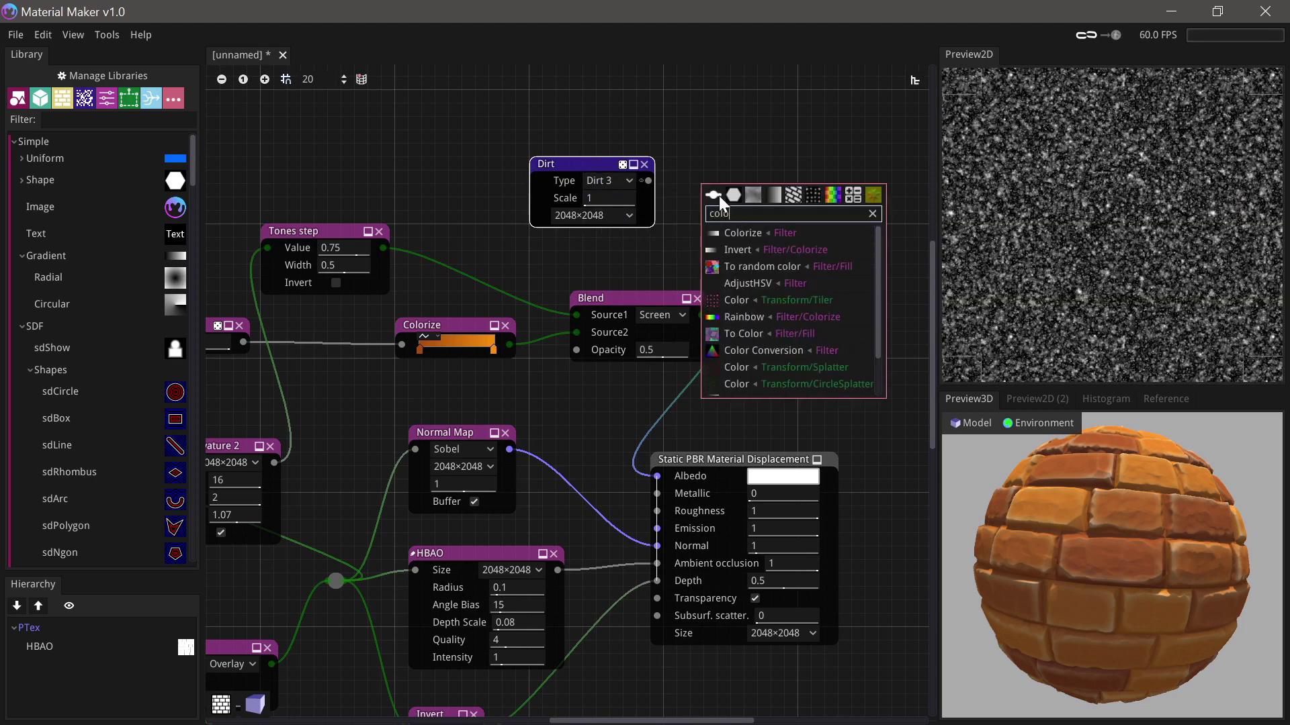
left_click(739, 232)
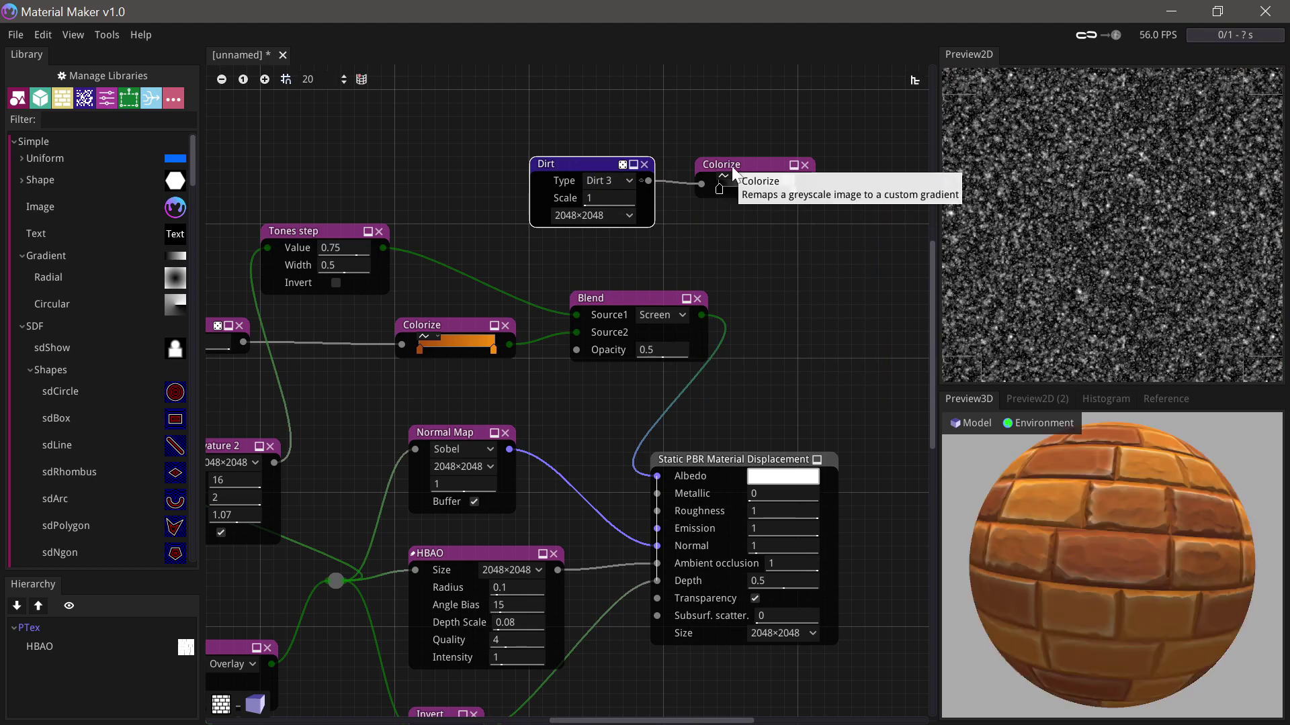
double_click(719, 188)
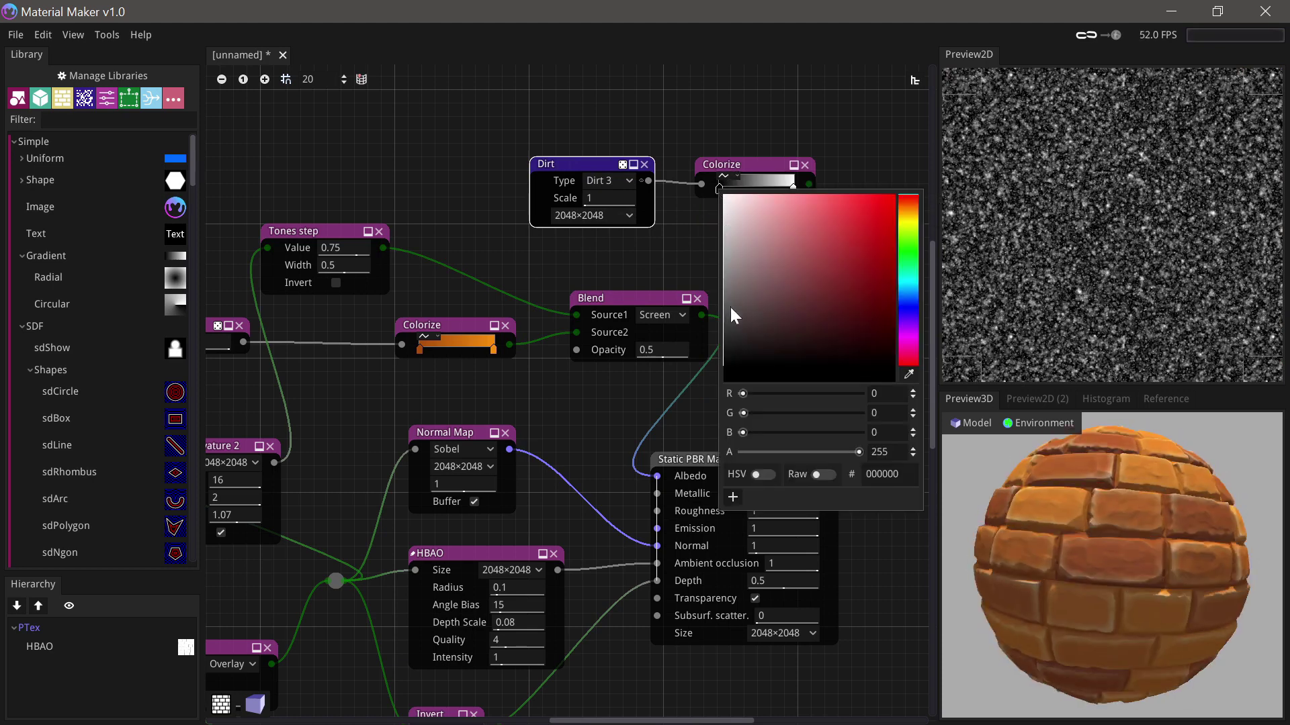
left_click(708, 301)
double_click(794, 188)
left_click_drag(815, 254, 801, 264)
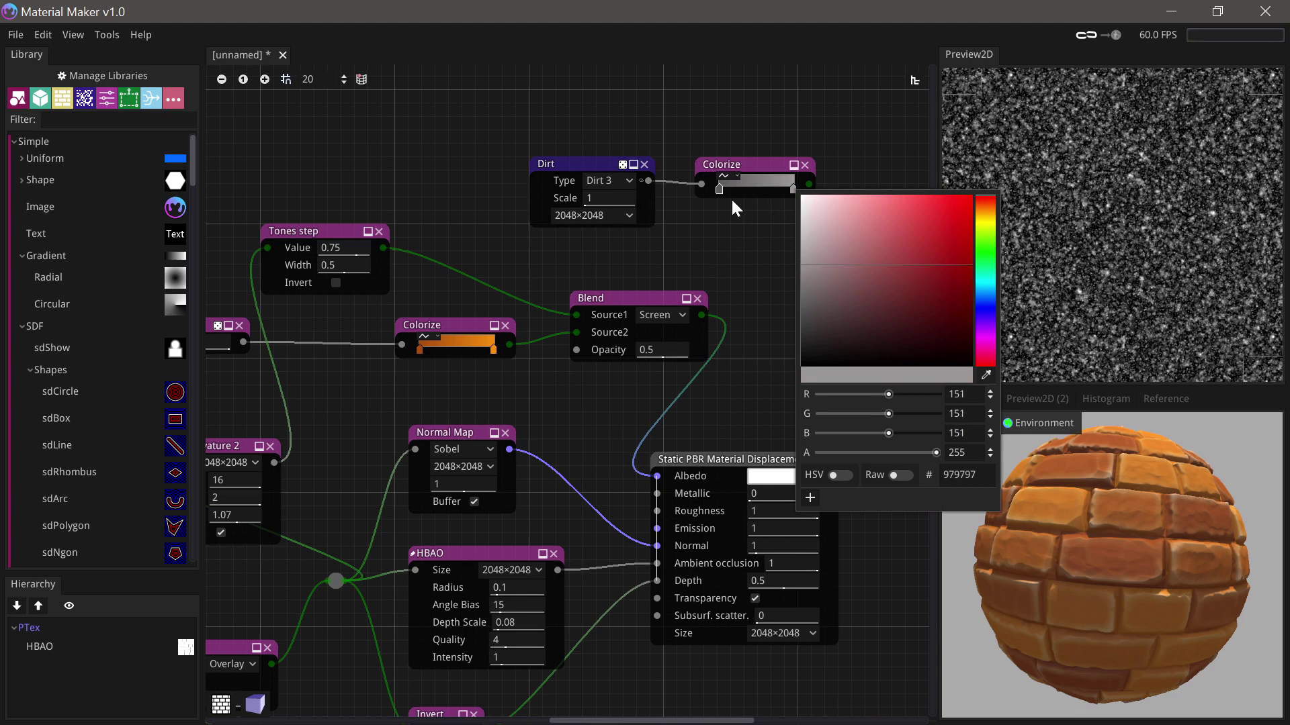
left_click(751, 166)
- Connect the grey Colorize output directly to the material's Roughness input and inspect the sphere up close
middle_click_drag(765, 230, 739, 207)
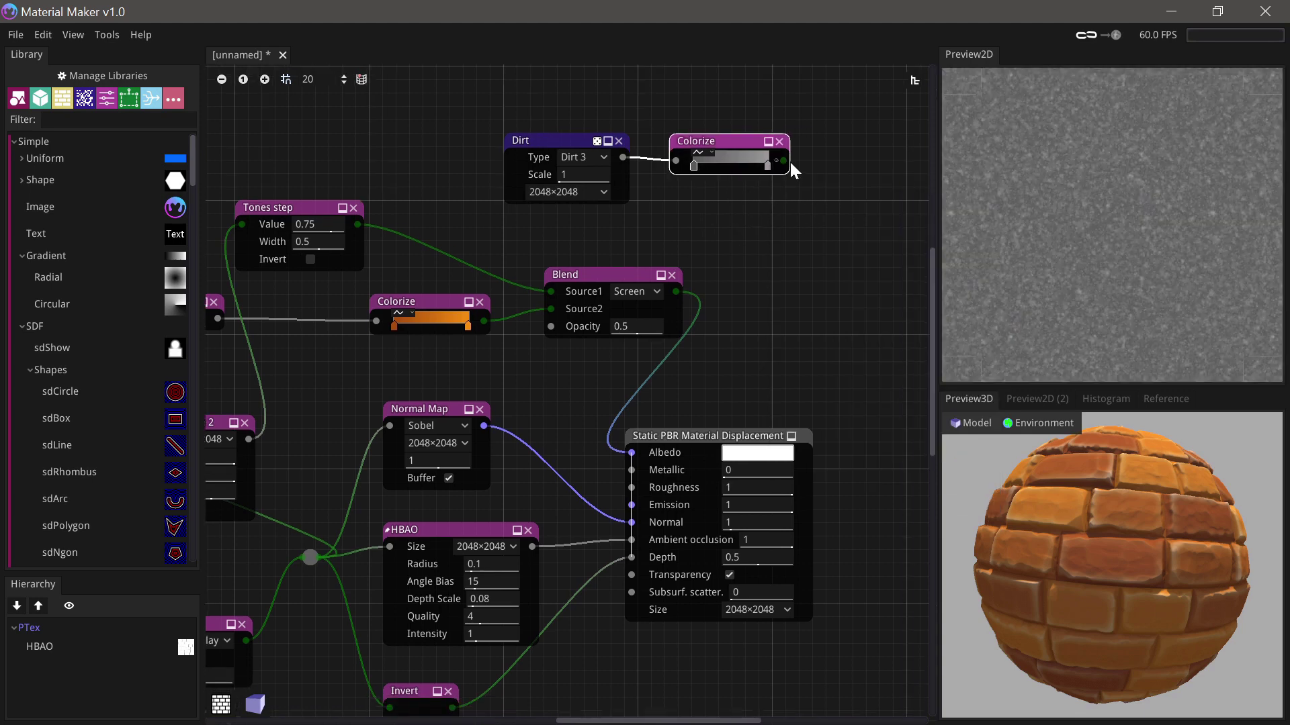
left_click_drag(783, 162, 631, 487)
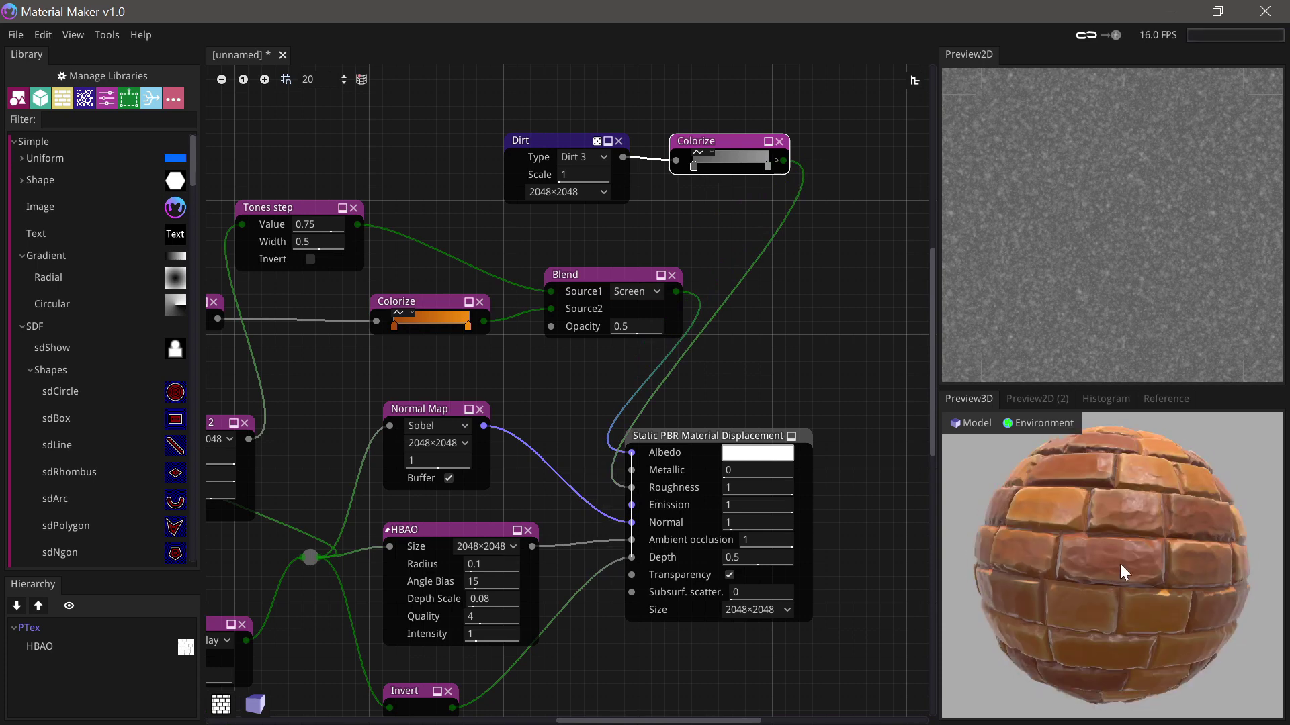
left_click_drag(1137, 550, 1173, 547)
scroll(1137, 551, "up", 6)
scroll(1135, 548, "down", 5)
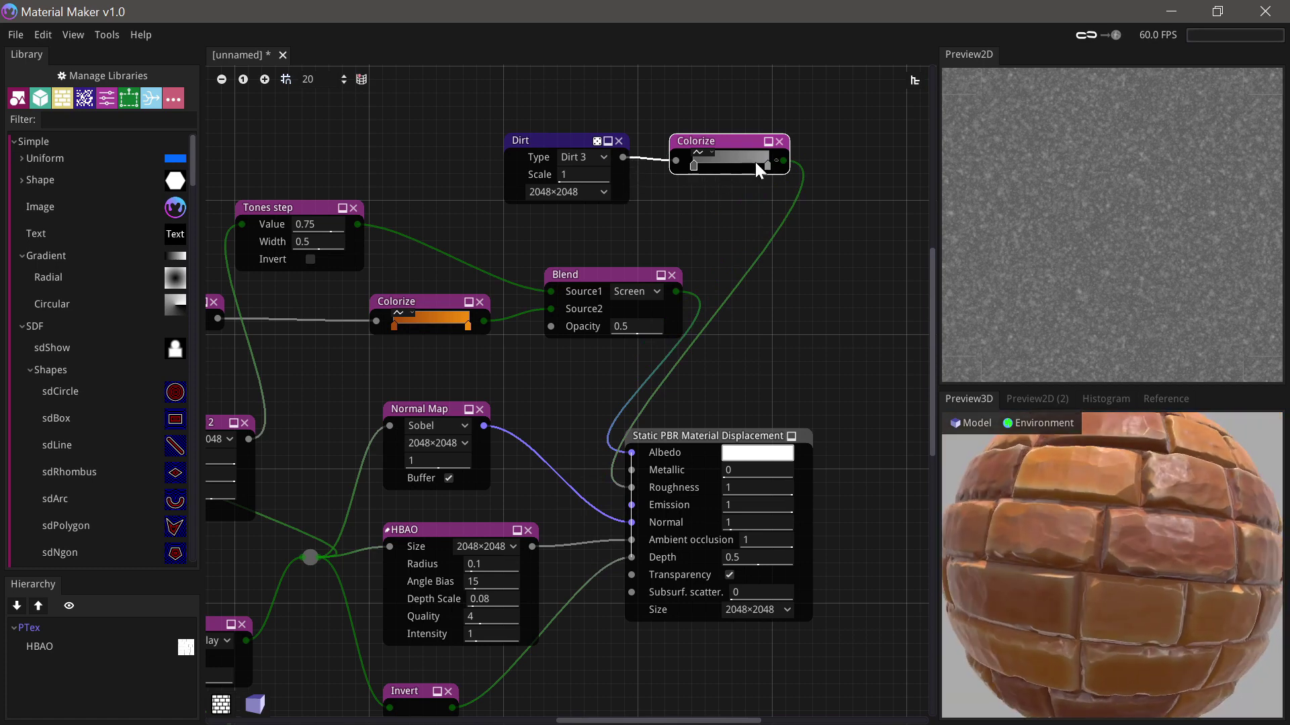
- Add a second Screen Blend node with Tones step as Source1 and the grey Colorize output as Source2
left_click_drag(788, 161, 799, 285)
type("blend")
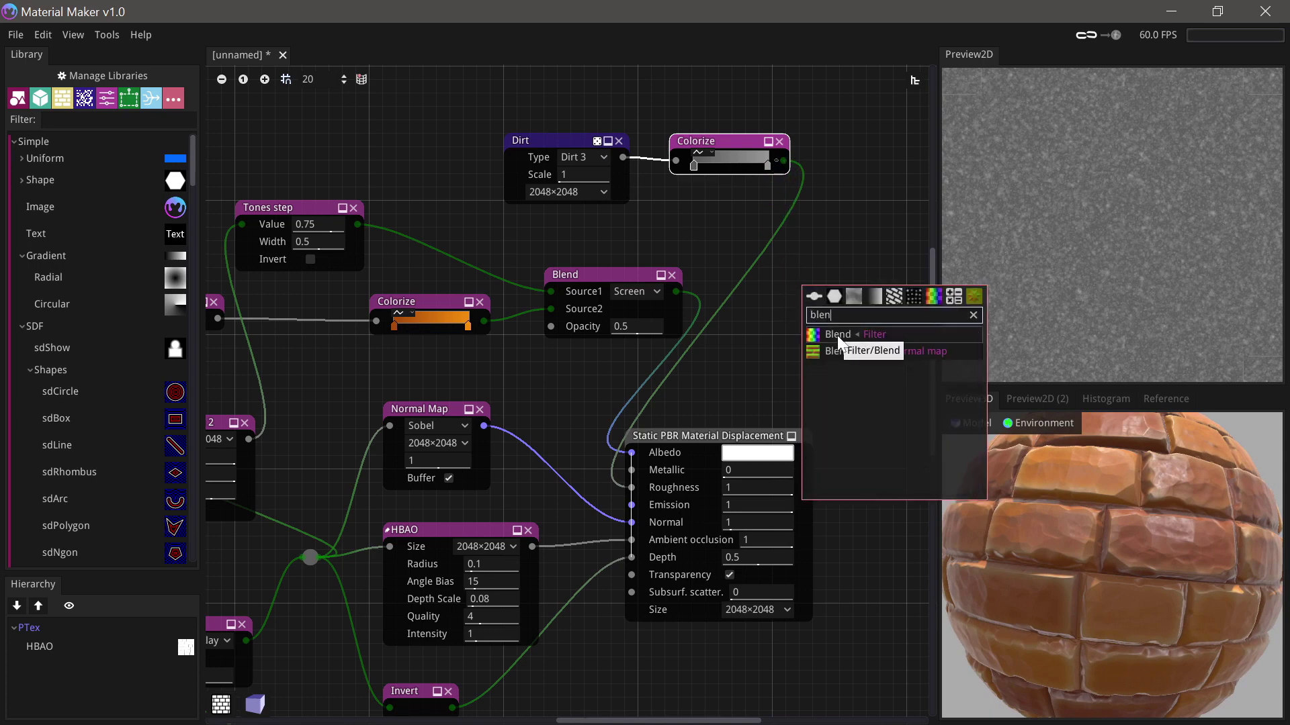
key("Return")
left_click_drag(840, 266, 803, 295)
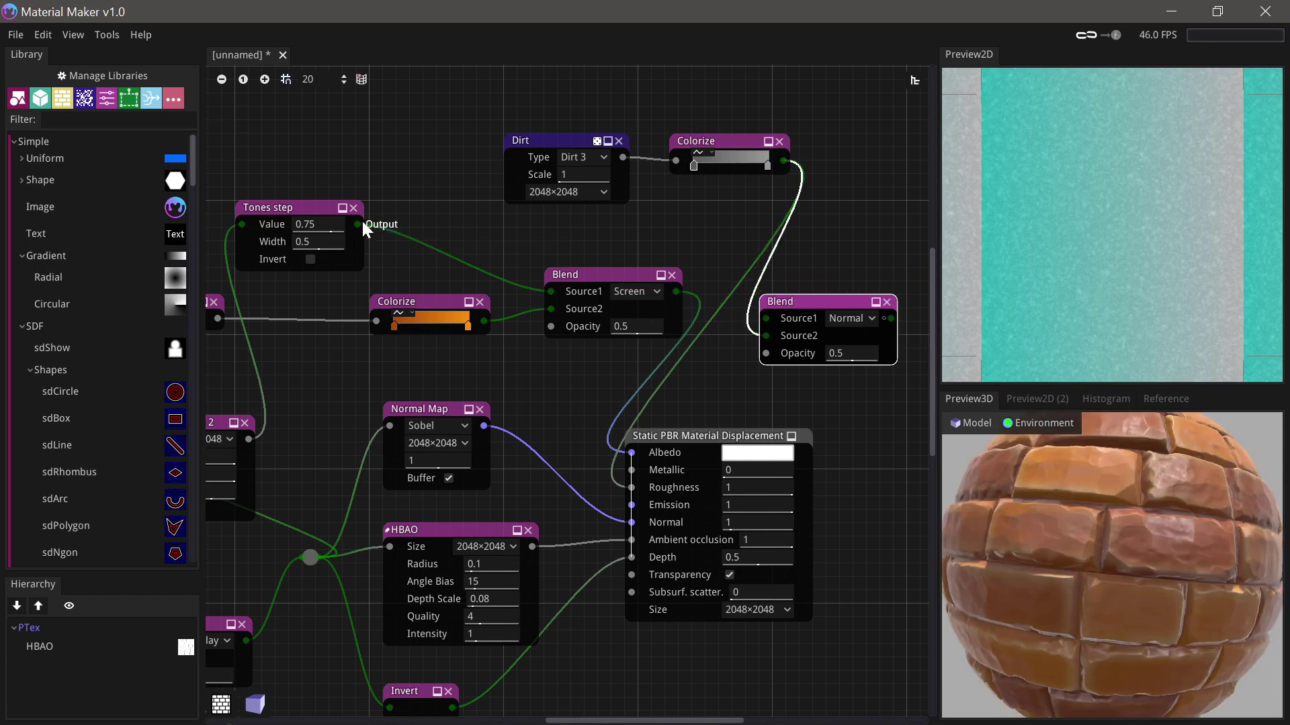
left_click_drag(357, 224, 766, 318)
left_click(849, 319)
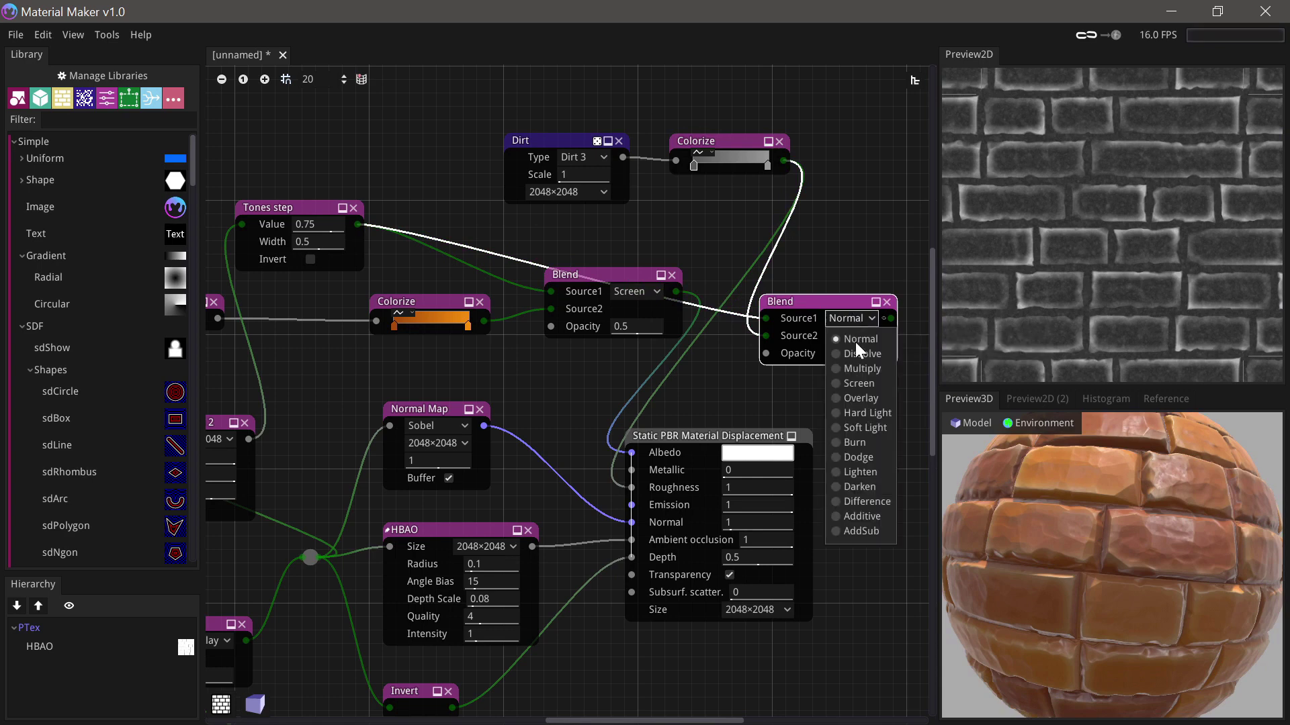
left_click(858, 384)
left_click_drag(821, 301, 821, 315)
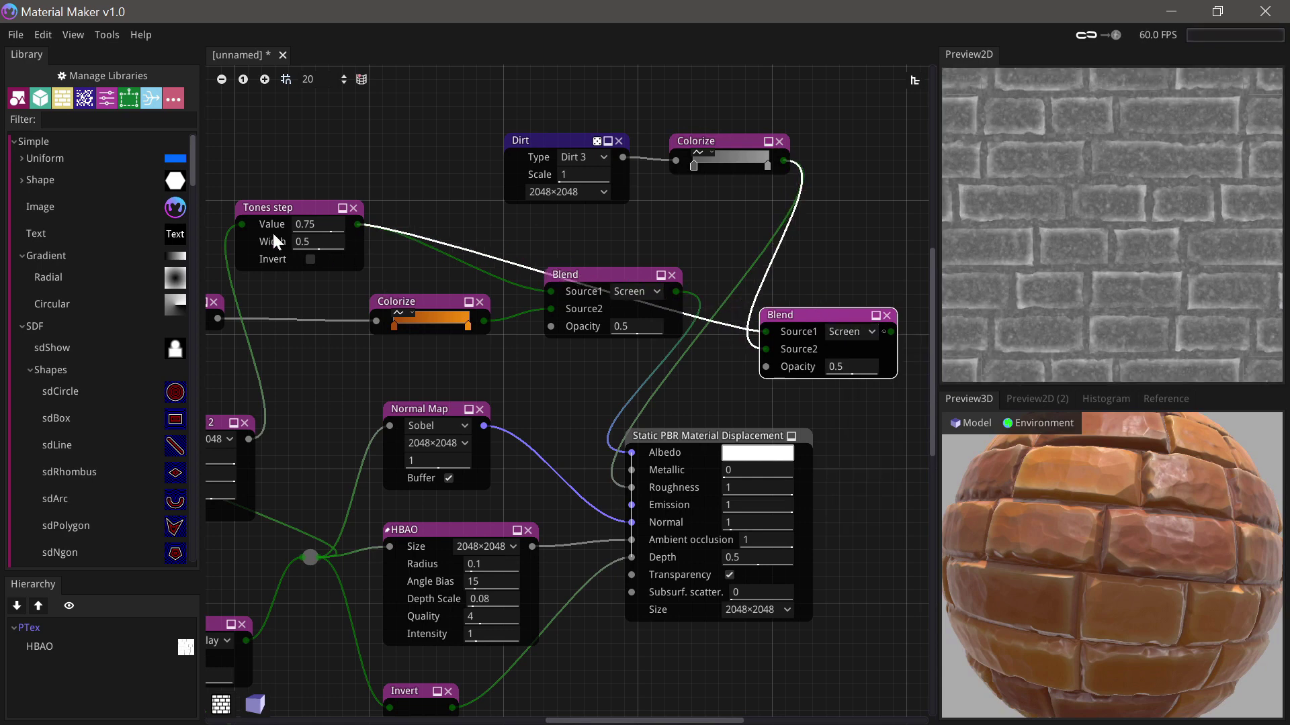
- Set the new Blend node's opacity to 0.48, connect it to the material's Roughness input, and inspect the sphere
mouse_move(845, 368)
left_mouse_down()
mouse_move(820, 369)
mouse_move(833, 373)
left_mouse_up()
left_click_drag(884, 332, 629, 487)
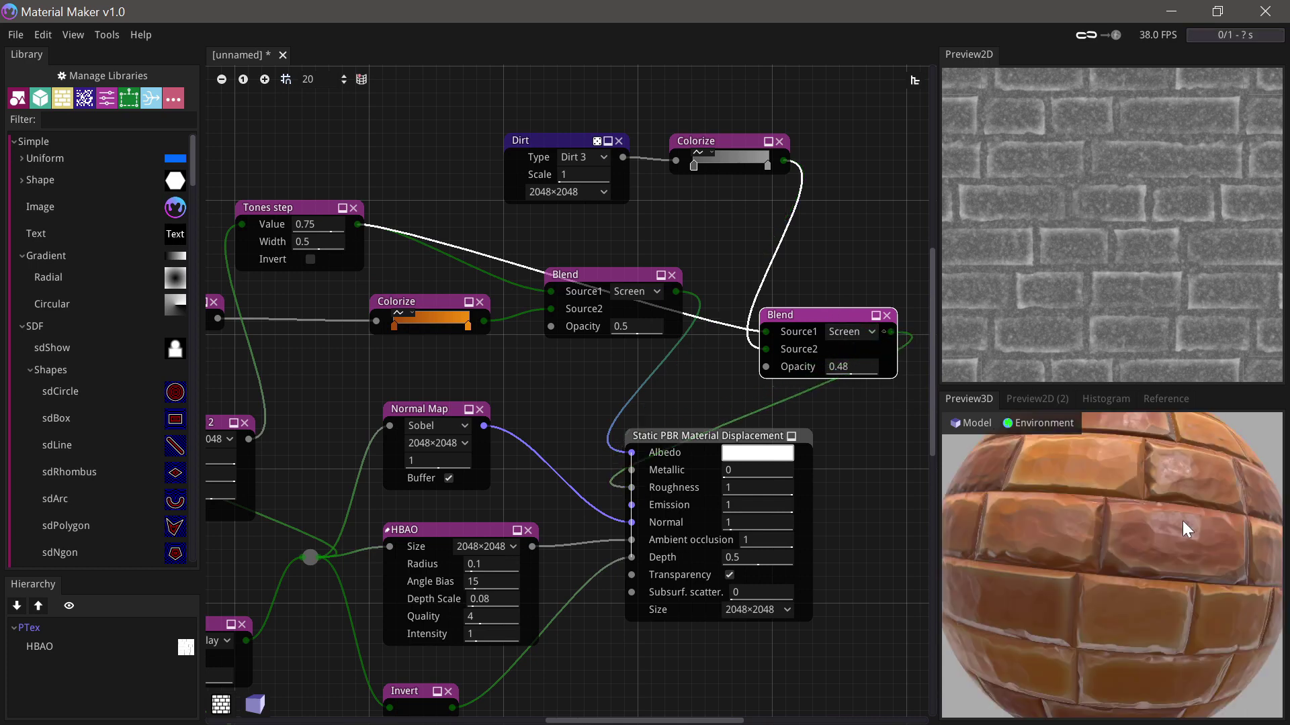
scroll(1183, 534, "down", 4)
left_click_drag(1182, 534, 1209, 532)
scroll(1174, 531, "up", 2)
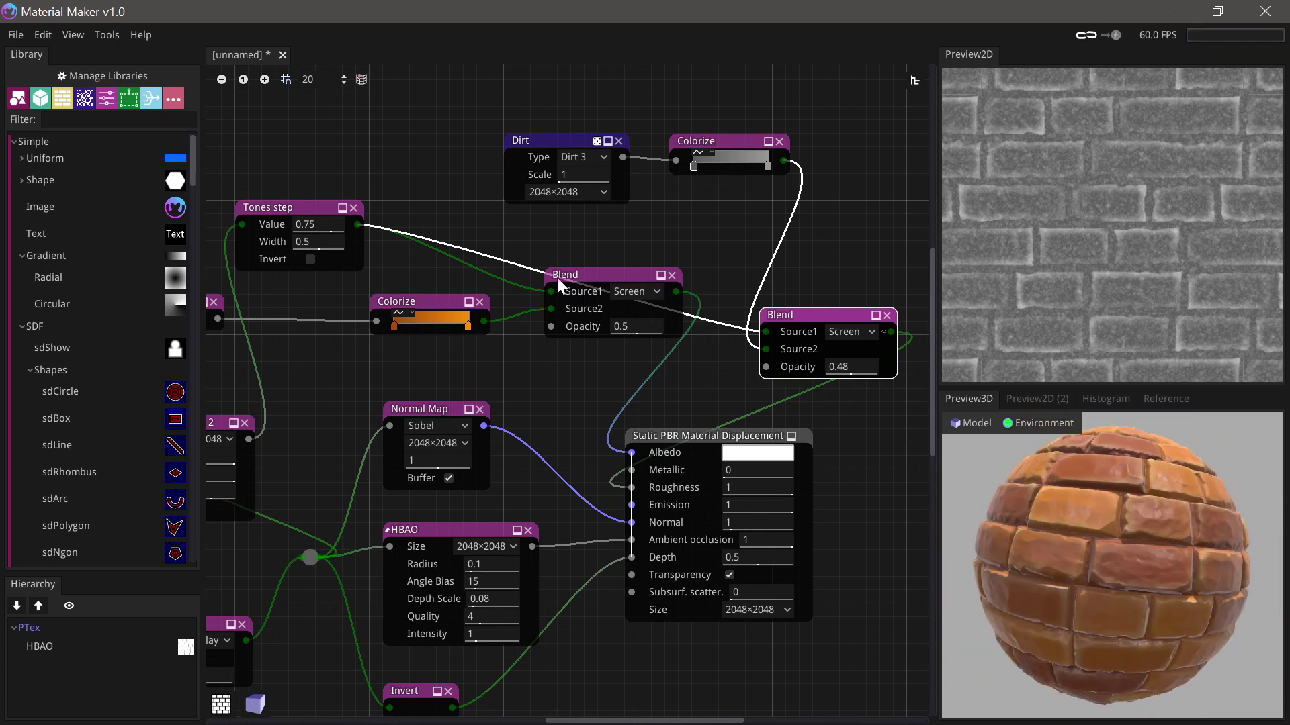
- Shift the hue of both stops in the orange Colorize gradient towards red and check the sphere
double_click(470, 324)
left_click(664, 349)
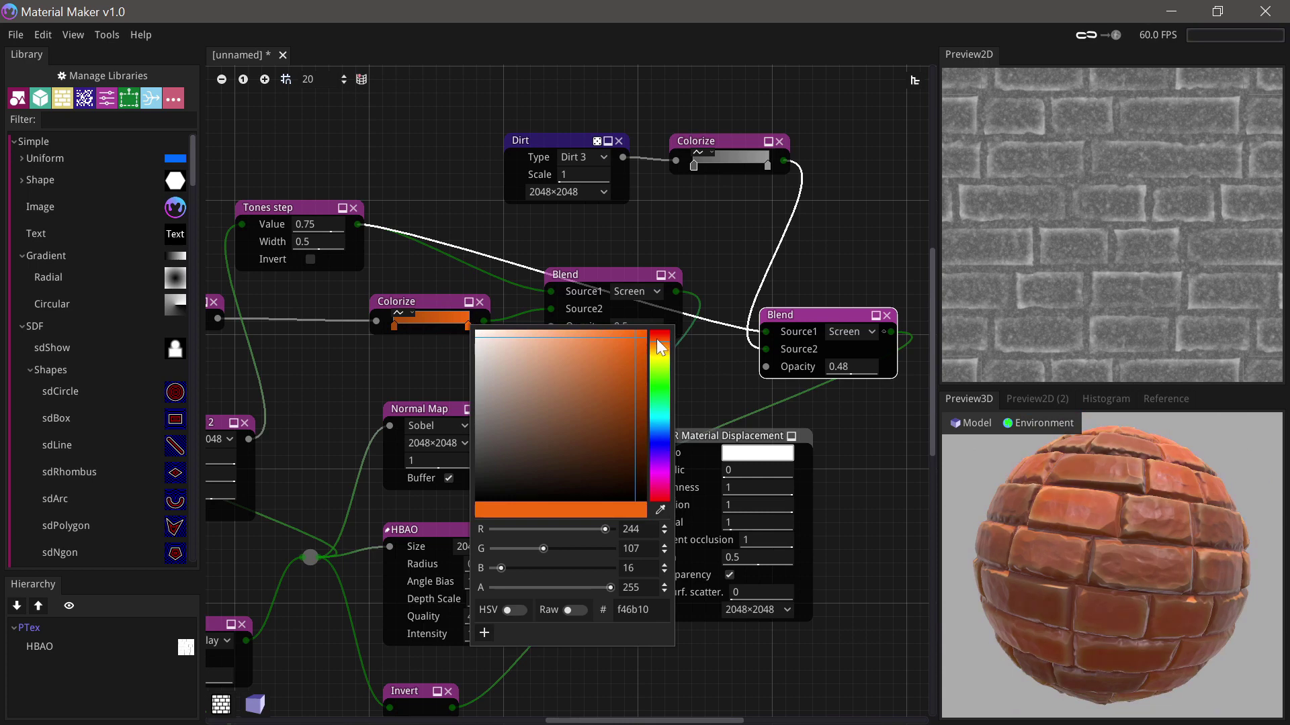
left_click(664, 352)
left_click(393, 325)
double_click(394, 325)
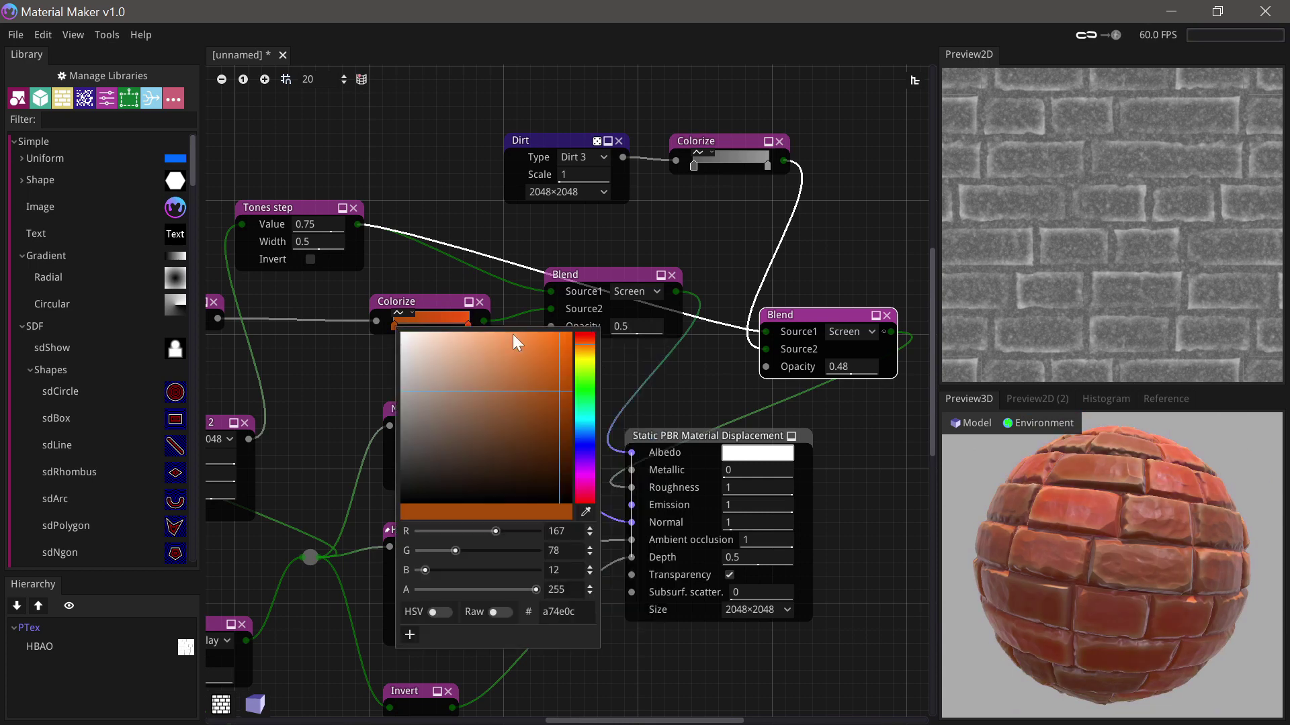
left_click_drag(581, 344, 589, 342)
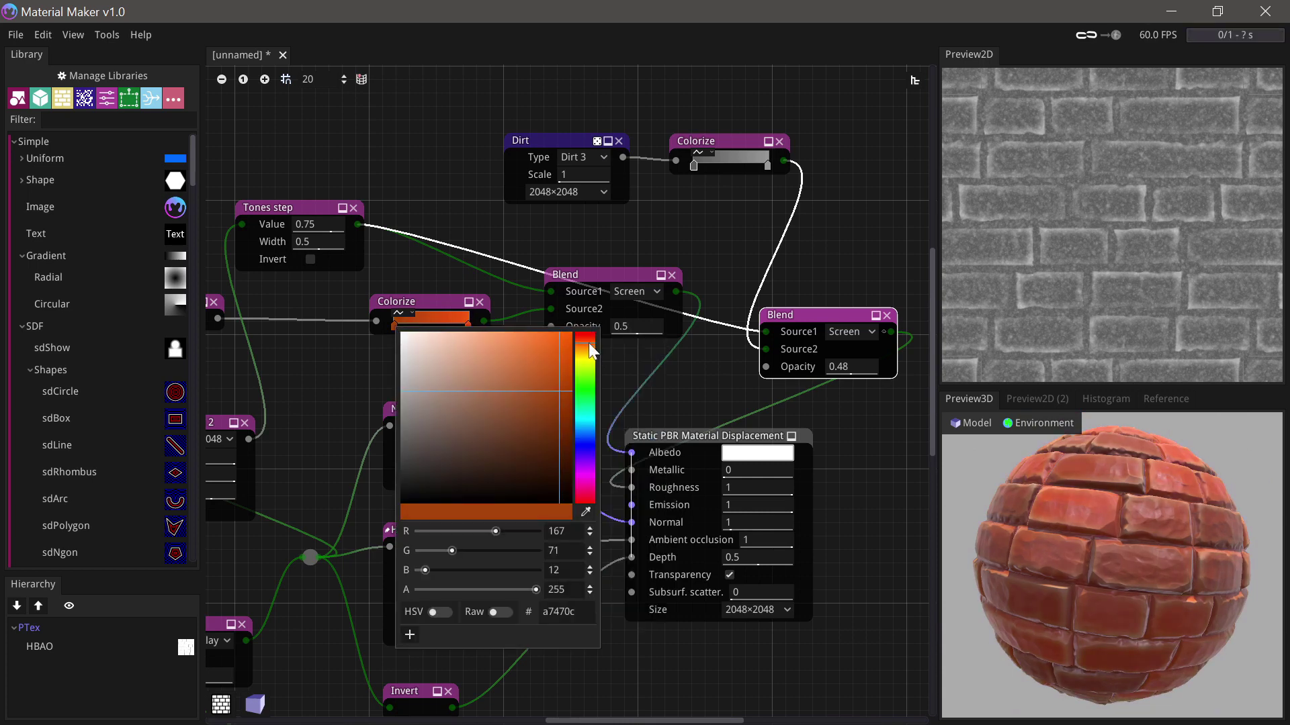
left_click_drag(1121, 609, 1182, 609)
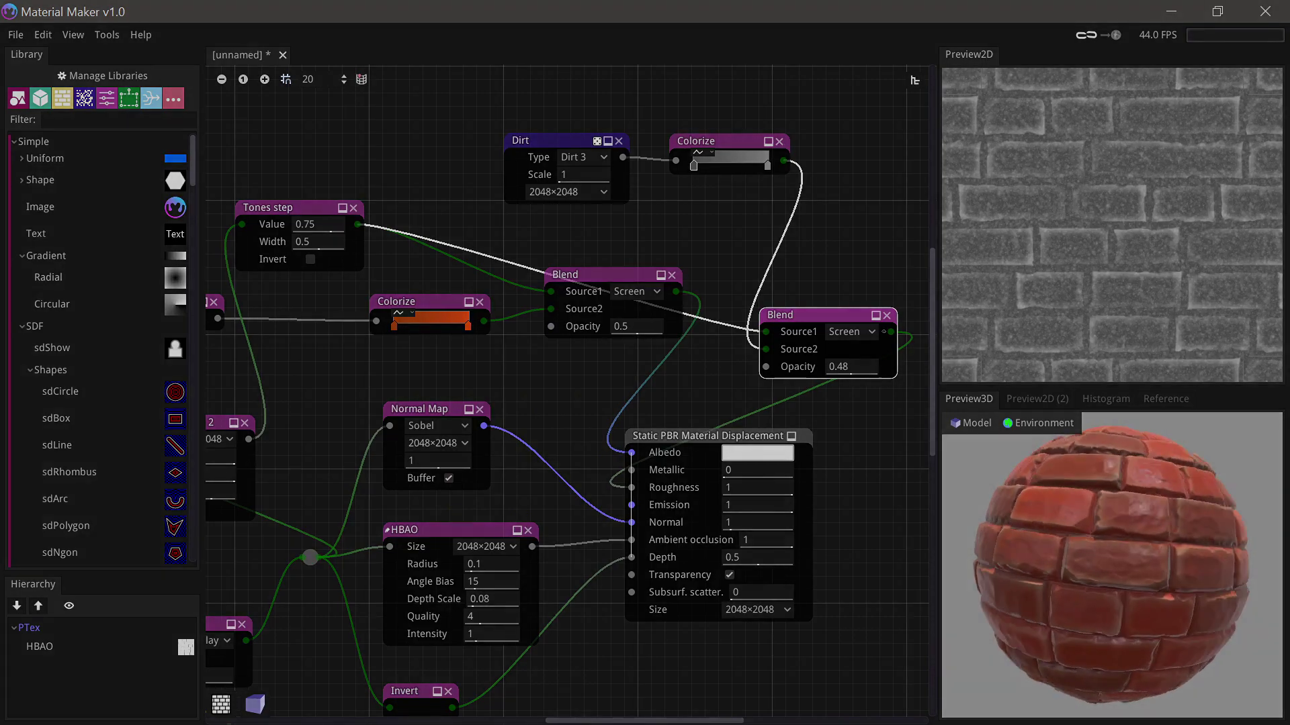